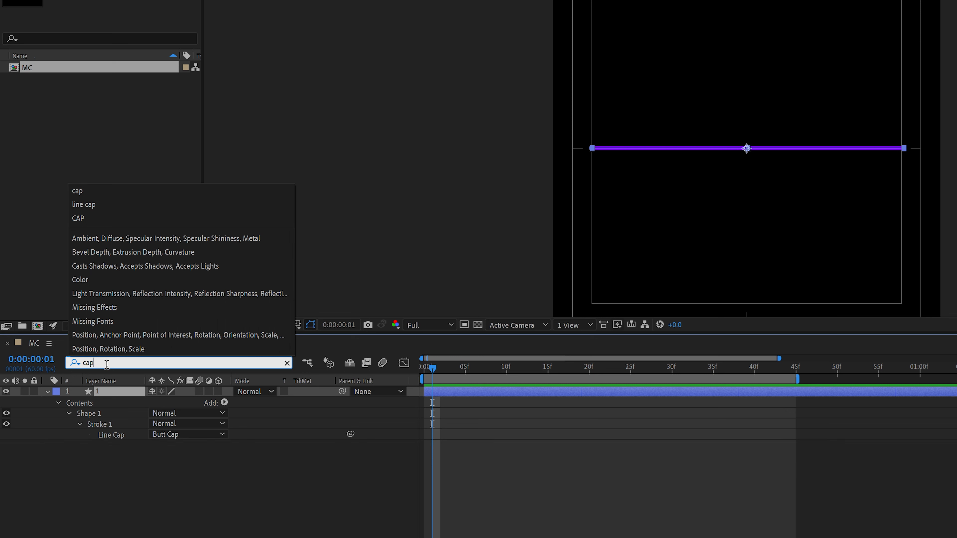
Set the line stroke's Line Cap to Round Cap and inspect the line's rounded end up close.
click(187, 435)
click(181, 458)
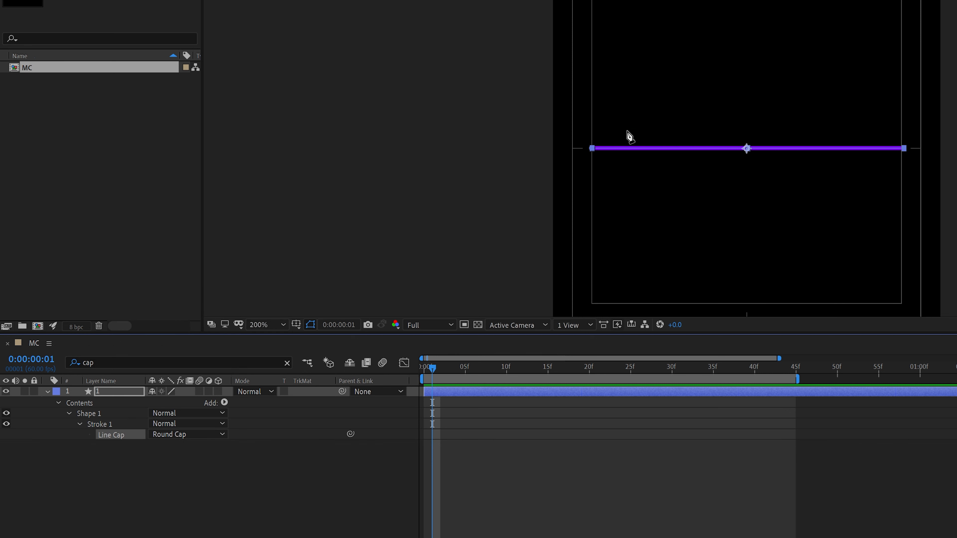
scroll(625, 135, up, 5)
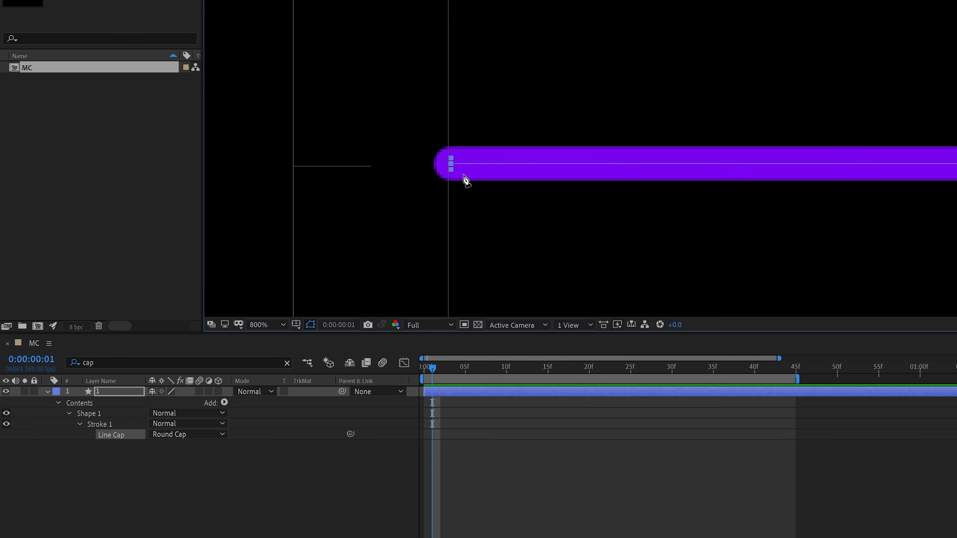
scroll(474, 167, down, 5)
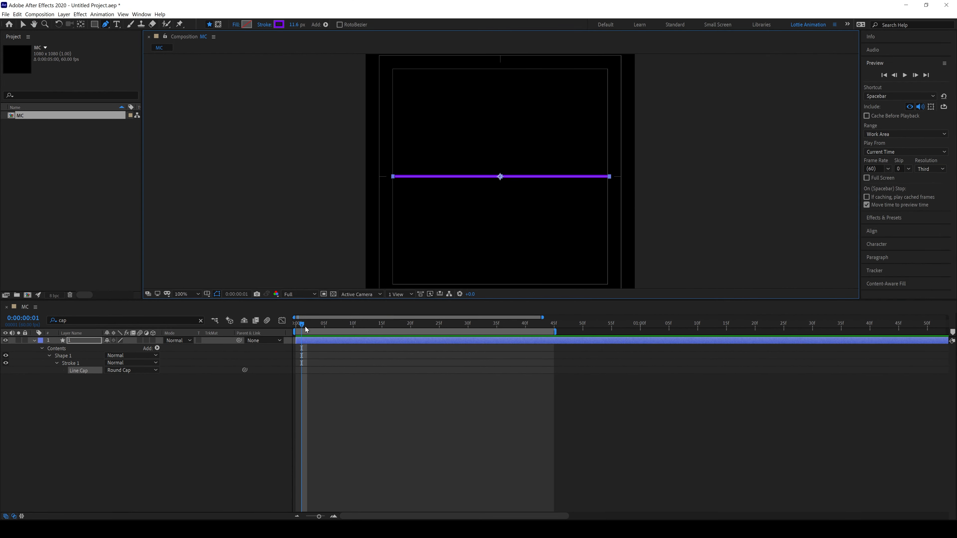
Go to frame 0, add Trim Paths to the line layer's contents and expand its properties.
click(297, 327)
click(79, 455)
click(215, 455)
click(217, 455)
key(ctrl+z)
click(215, 455)
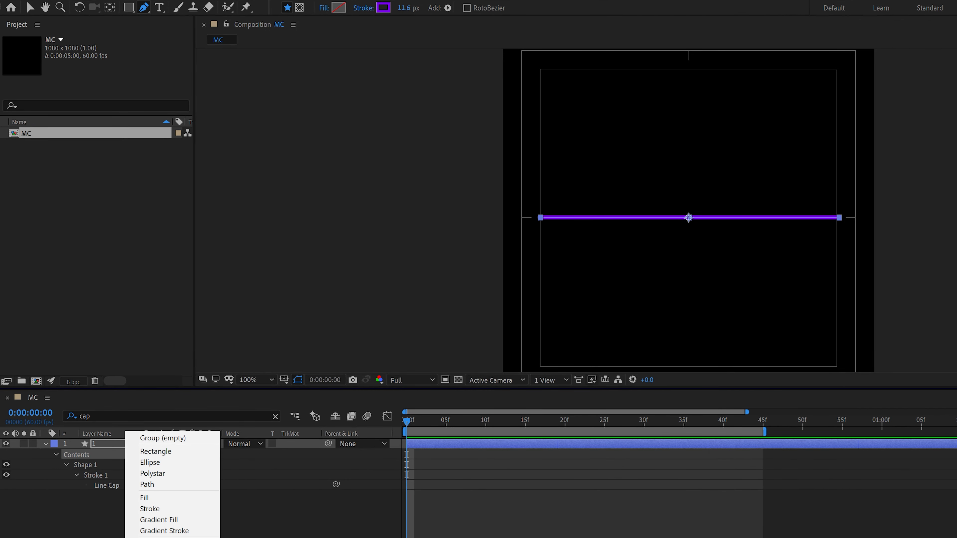
click(153, 537)
click(65, 496)
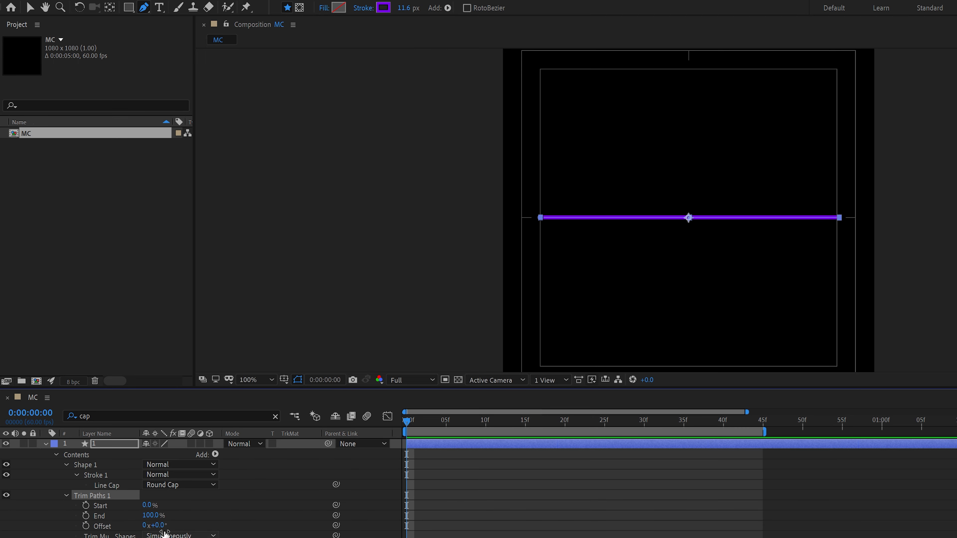
Keyframe the Trim Paths Start and End at 0% on frame 0, and End at 100% on frame 25.
click(86, 506)
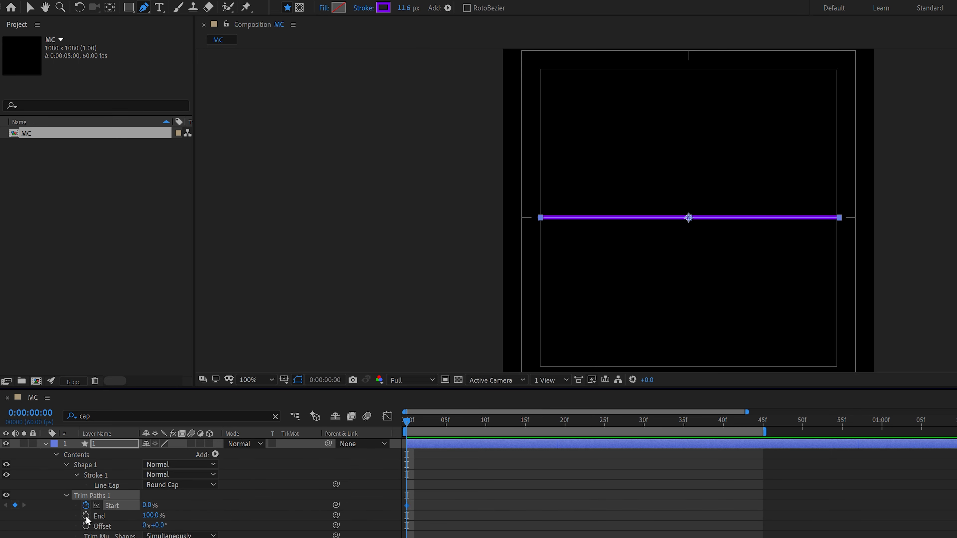
click(86, 515)
drag(144, 521, 44, 522)
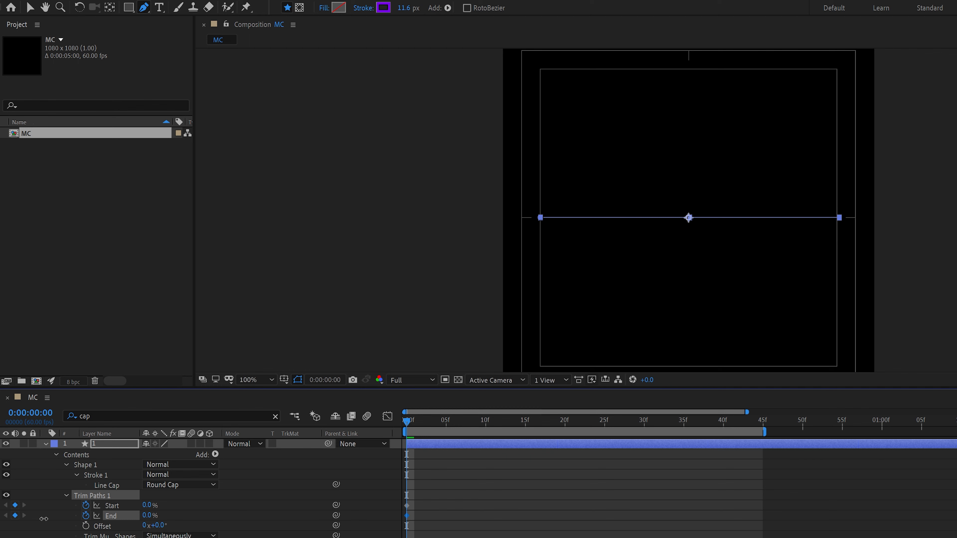
click(604, 430)
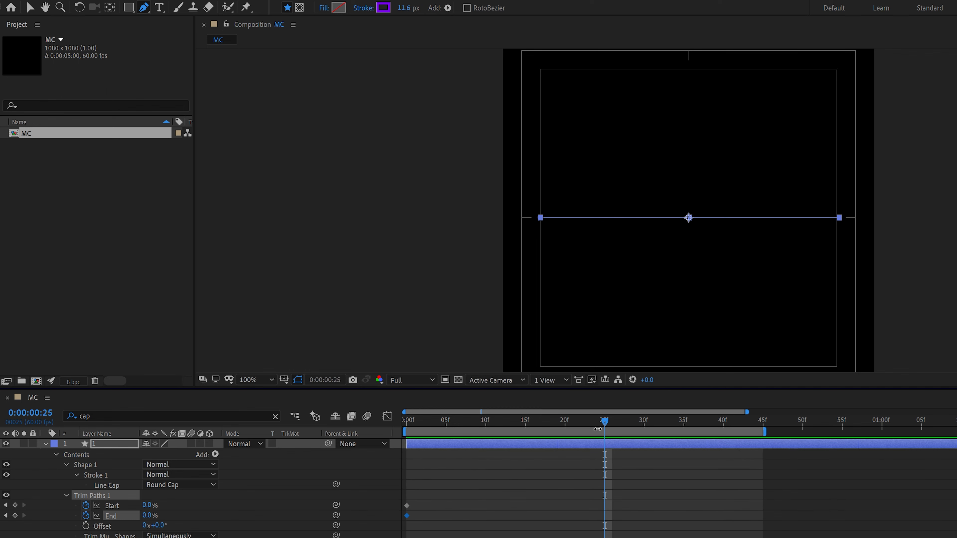
click(148, 516)
text(100)
key(Return)
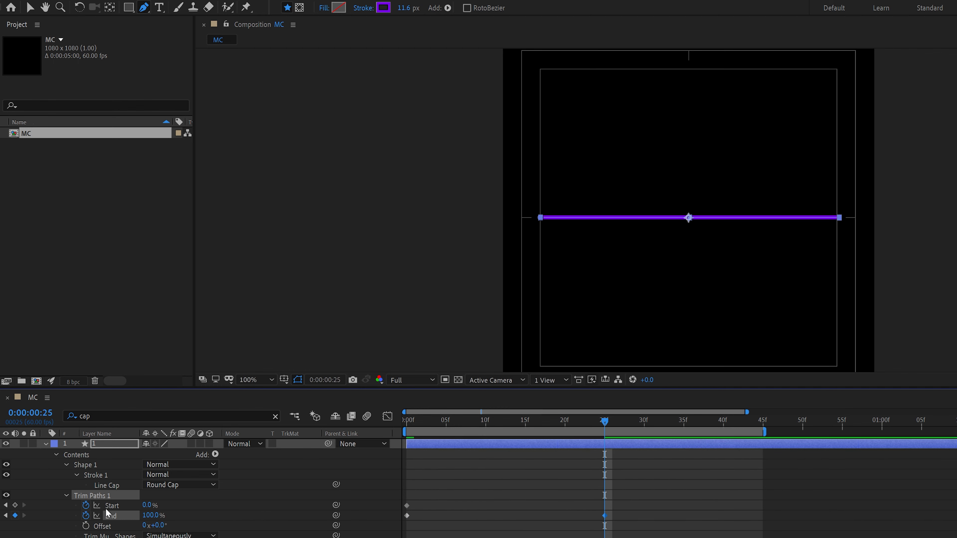
Keyframe the Trim Paths Start at 100% and shift its two keyframes to frames 6 and 31.
drag(145, 507, 364, 510)
mouse_move(681, 478)
mouse_down()
mouse_move(600, 520)
mouse_move(377, 512)
mouse_move(479, 509)
mouse_move(457, 508)
mouse_up()
mouse_move(442, 418)
mouse_down()
mouse_move(391, 428)
mouse_move(647, 456)
mouse_up()
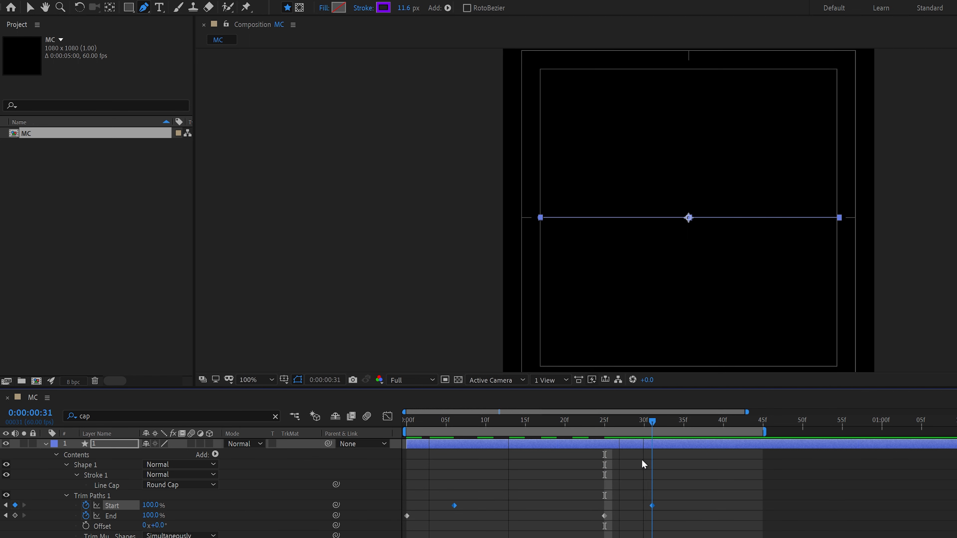
End the work area at frame 31 and preview the moving line segment.
key(n)
key(space)
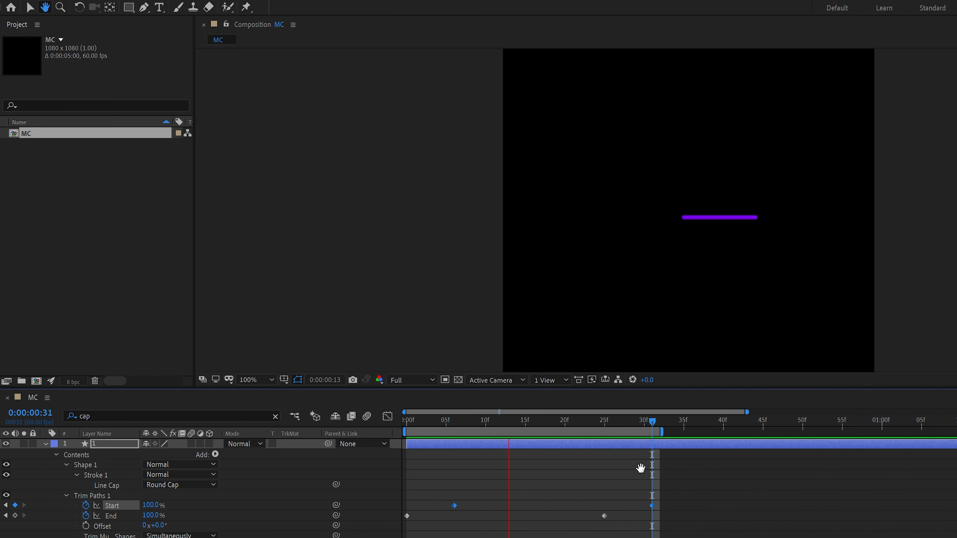
key(space)
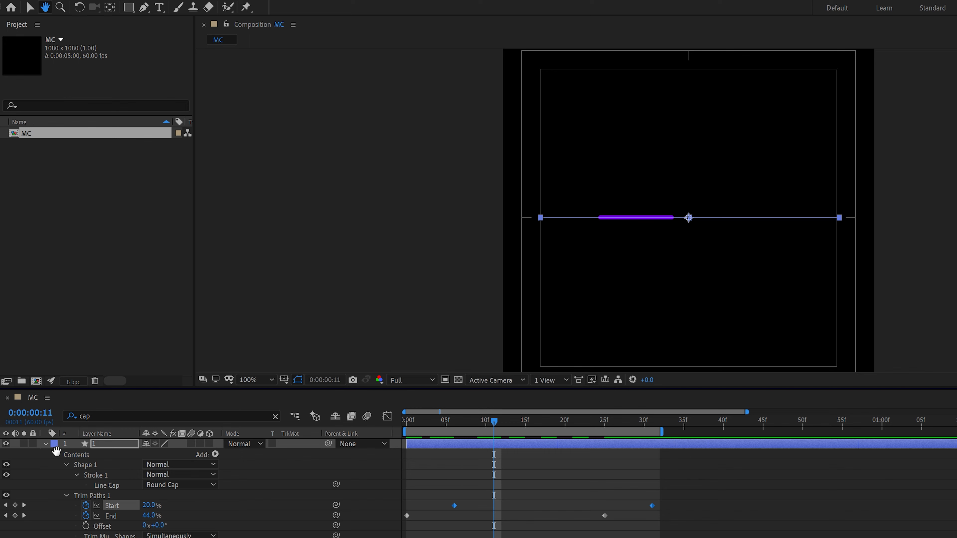
Collapse the line layer's properties and duplicate the layer three times.
click(43, 444)
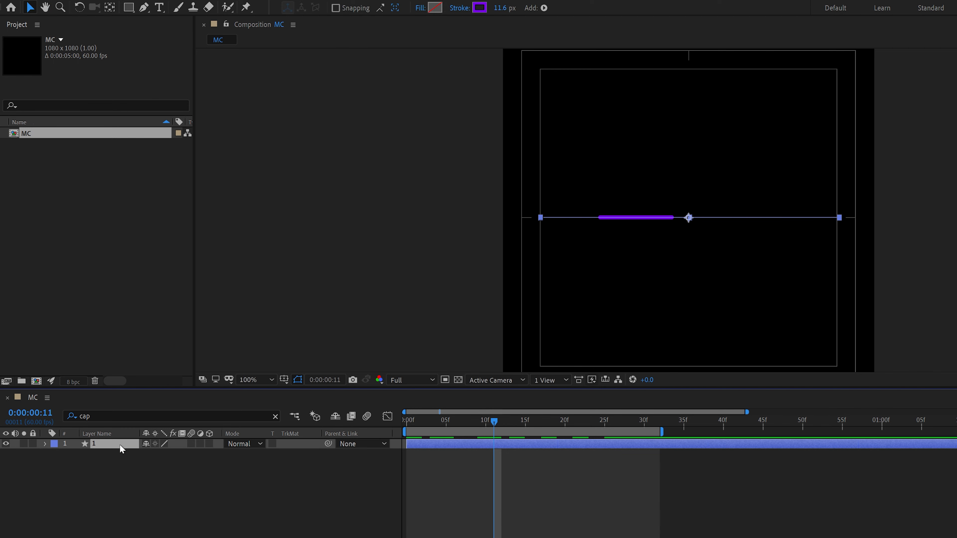
key(ctrl+d)
key(ctrl+d)
key(ctrl+d)
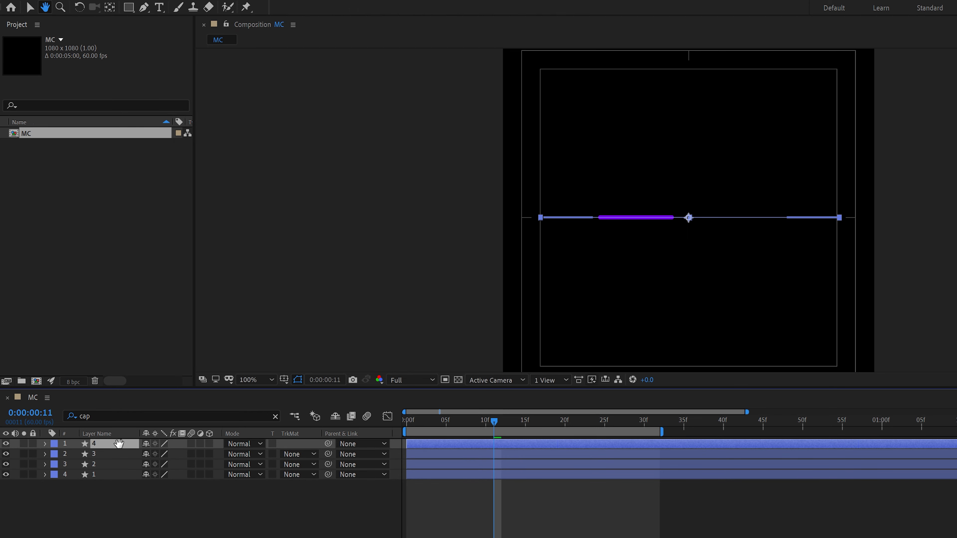
Stagger the duplicated layers so that layer 2 starts at frame 15, layer 3 at frame 30 and layer 4 at frame 45.
key(space)
shift+click(103, 466)
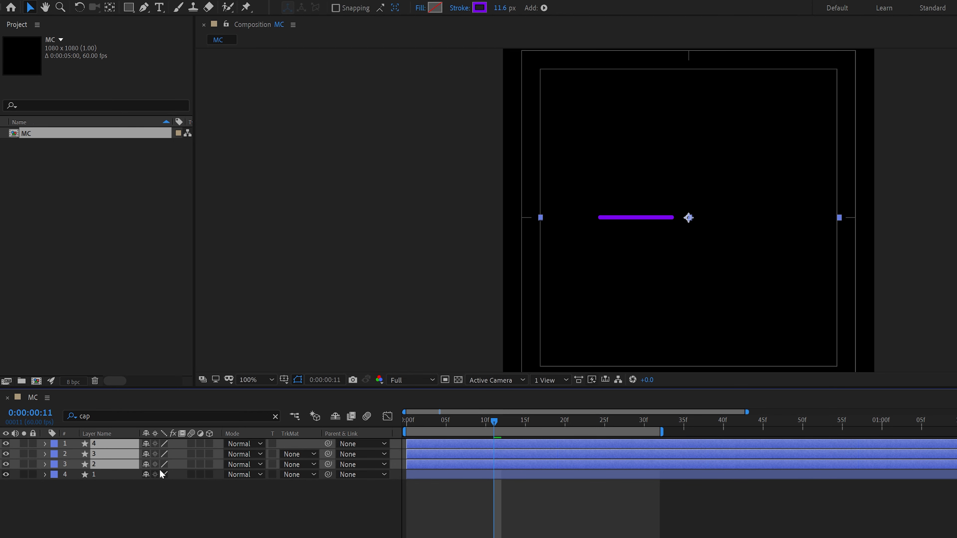
drag(457, 463, 534, 466)
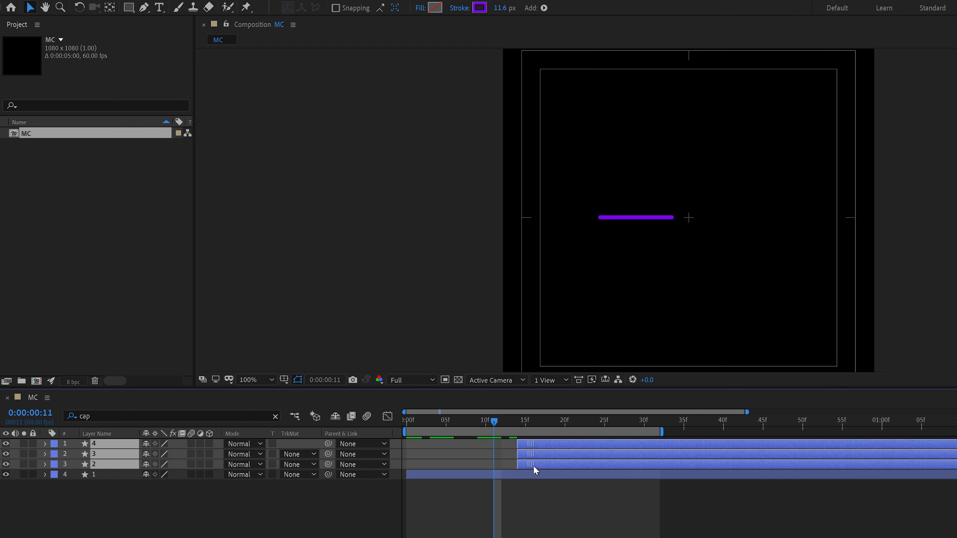
drag(526, 425, 645, 436)
ctrl+click(554, 463)
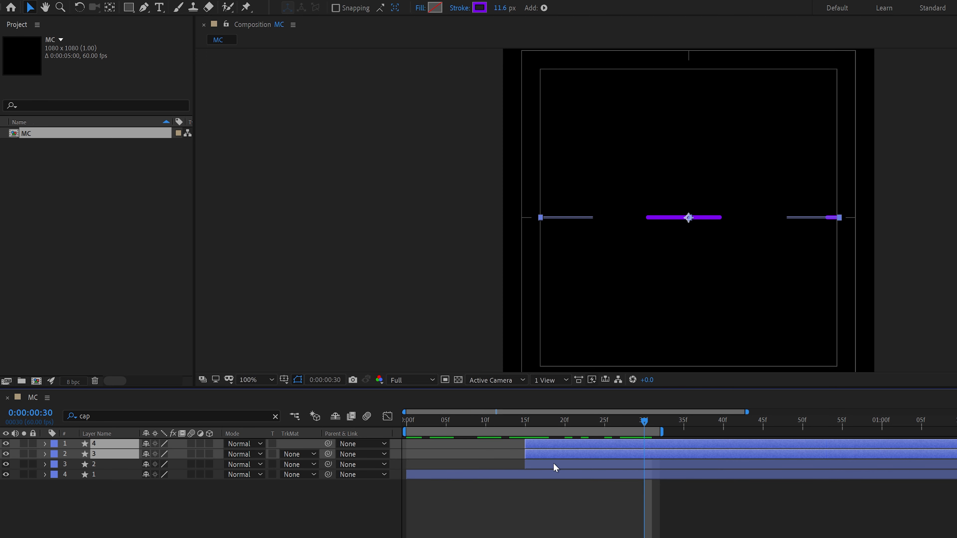
drag(559, 456, 656, 454)
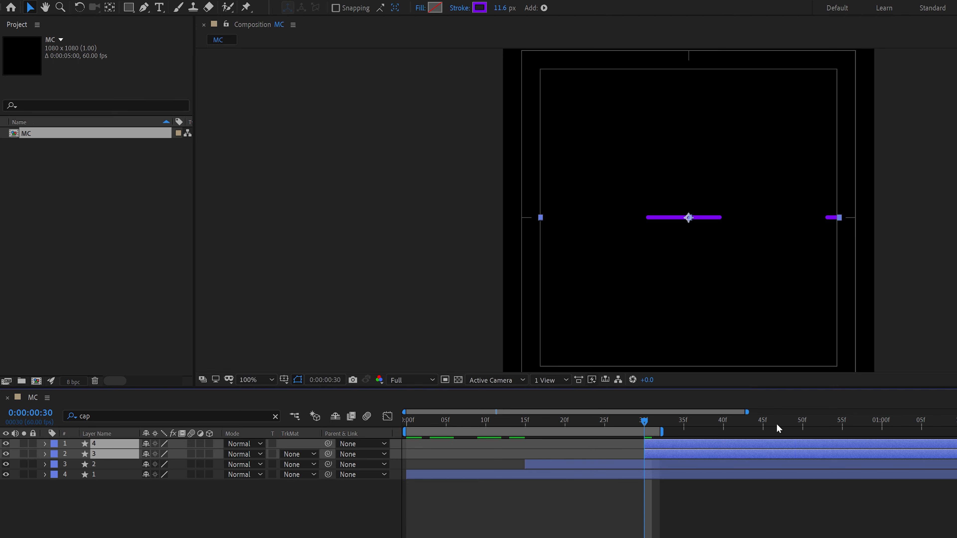
click(762, 427)
ctrl+click(695, 454)
drag(693, 449, 803, 448)
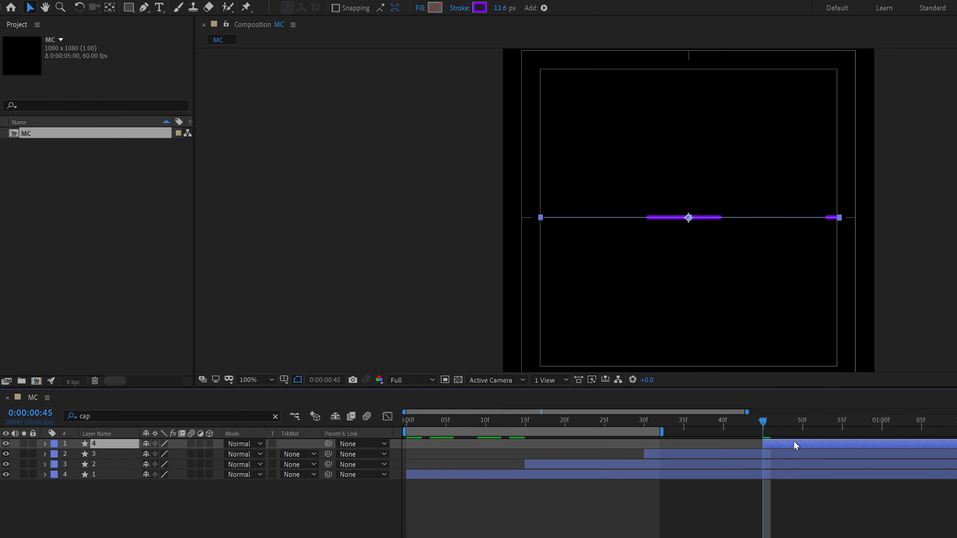
Set the work area to run from frame 25 to frame 37 and preview the loop.
click(807, 428)
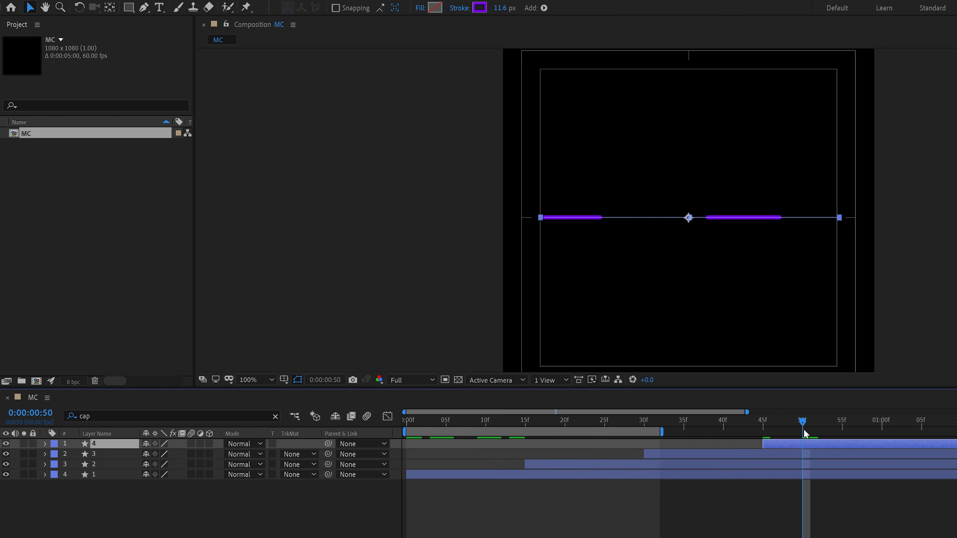
key(n)
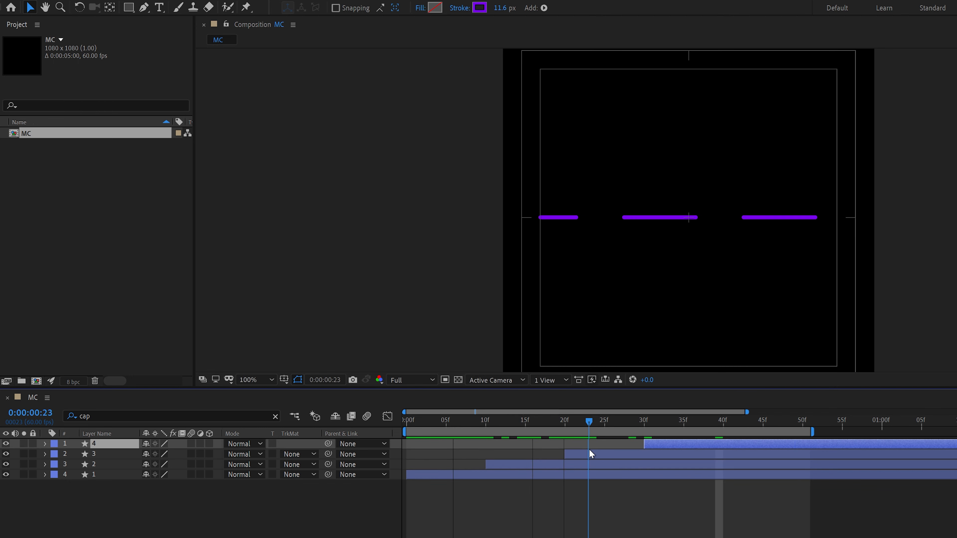
drag(590, 449, 605, 460)
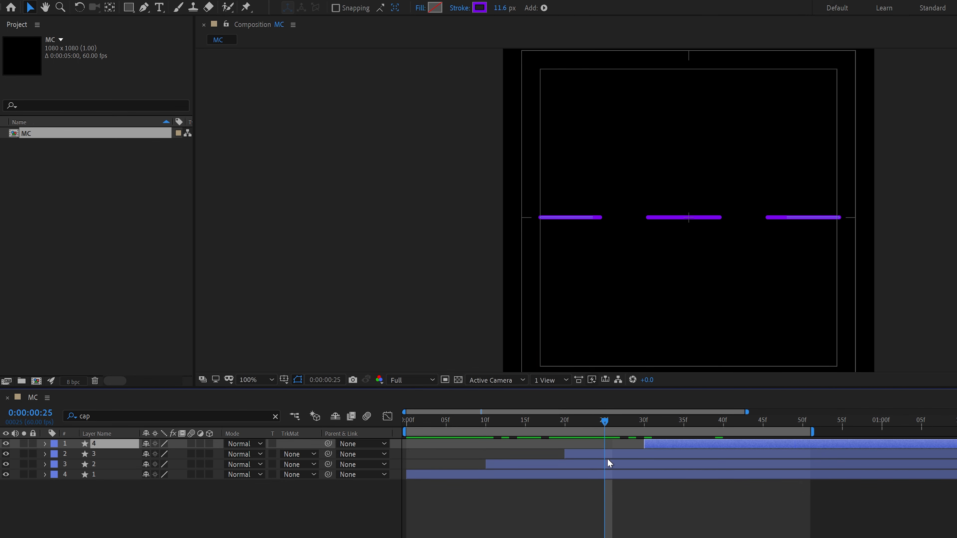
key(b)
drag(607, 420, 700, 433)
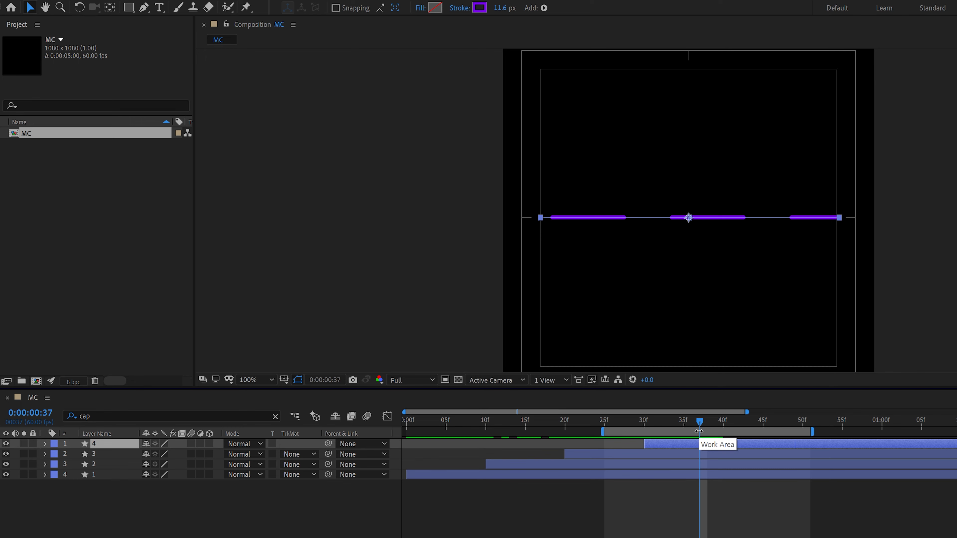
key(n)
key(space)
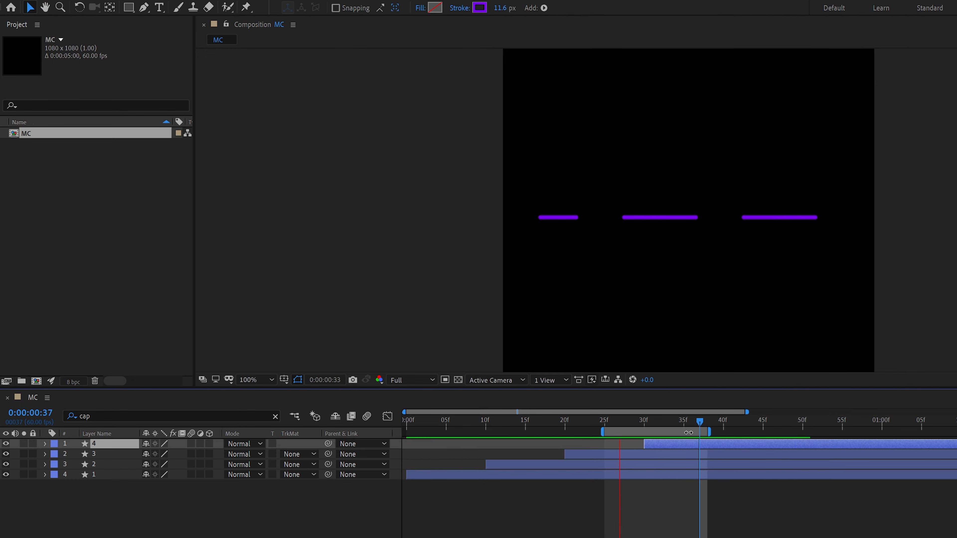
Try ending the work area at frame 39 and again at frame 37, previewing the loop each time.
click(715, 426)
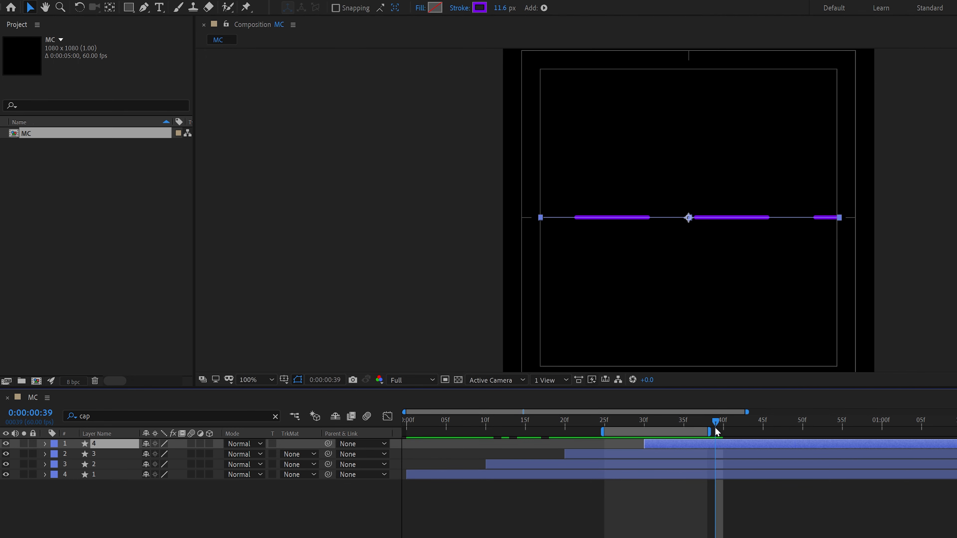
key(n)
key(space)
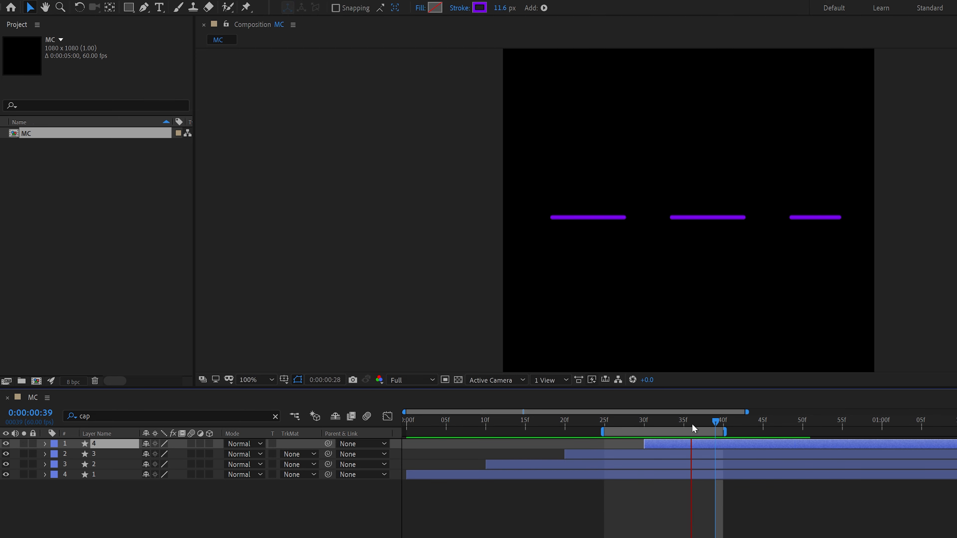
mouse_move(695, 428)
mouse_down()
mouse_move(605, 436)
mouse_move(699, 443)
mouse_up()
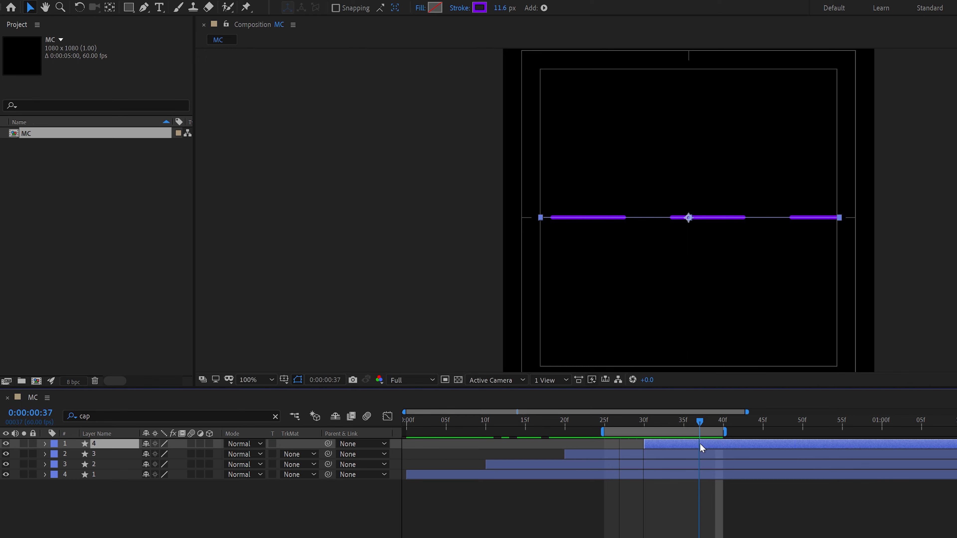
key(n)
key(space)
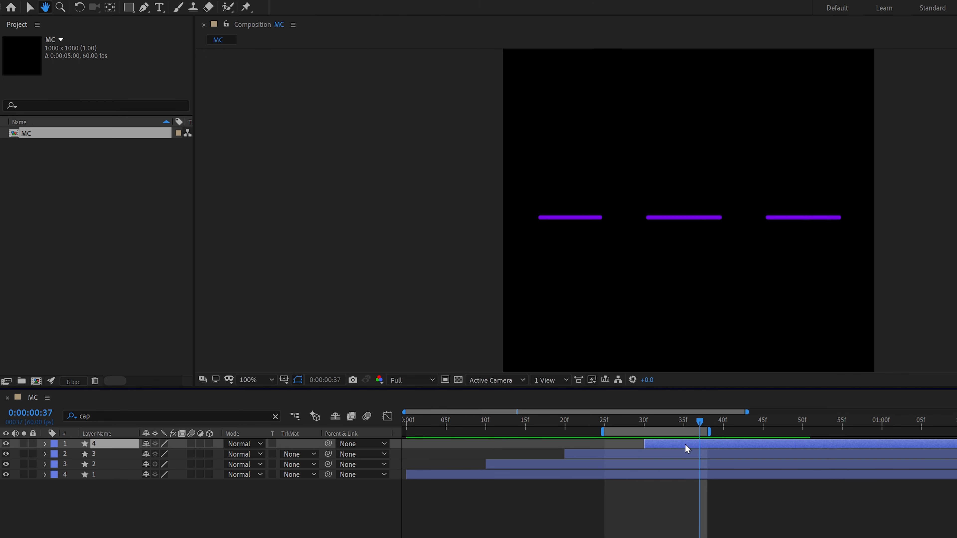
key(space)
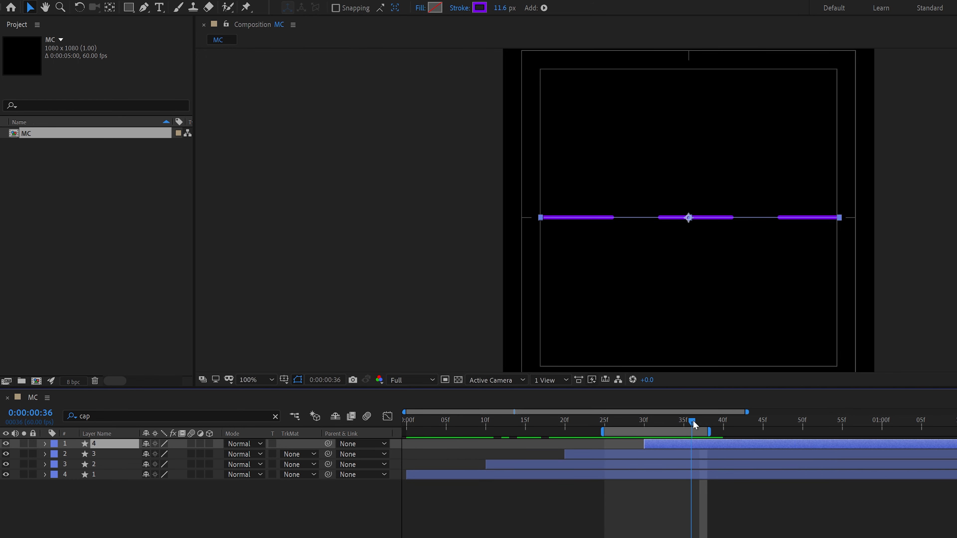
End the work area at frame 36 and preview the loop to check its seam.
click(694, 420)
key(n)
key(space)
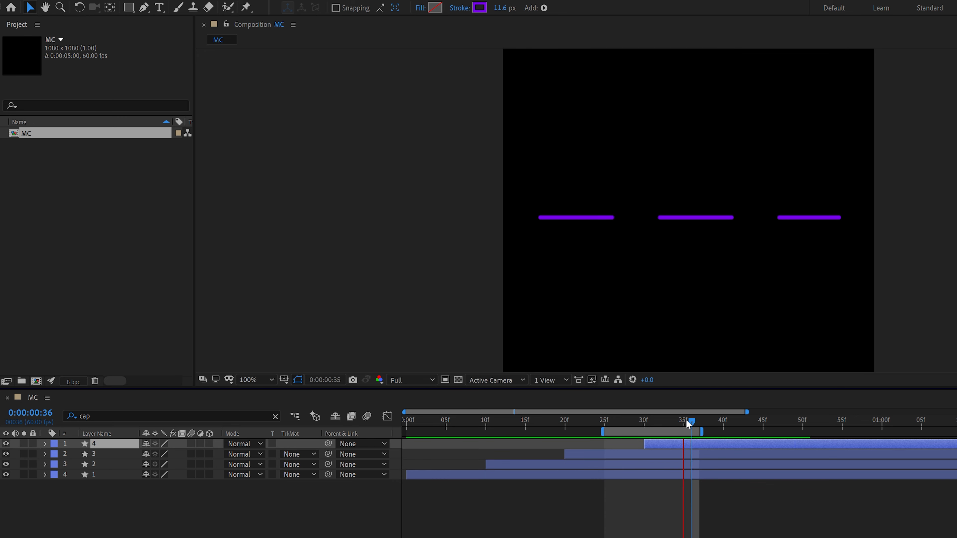
key(comma)
key(comma)
key(period)
key(period)
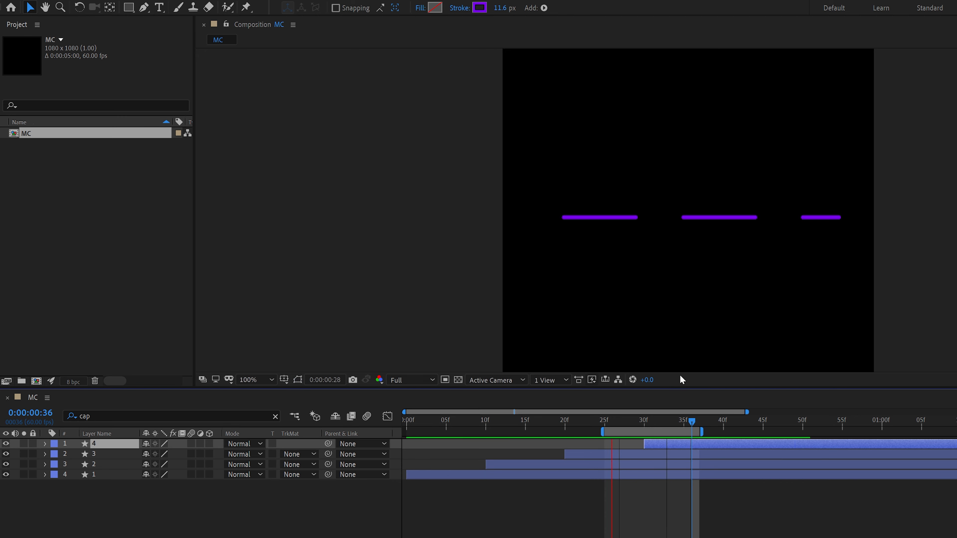
key(space)
Select all four line layers, reveal their keyframes and preview the animation.
key(ctrl+a)
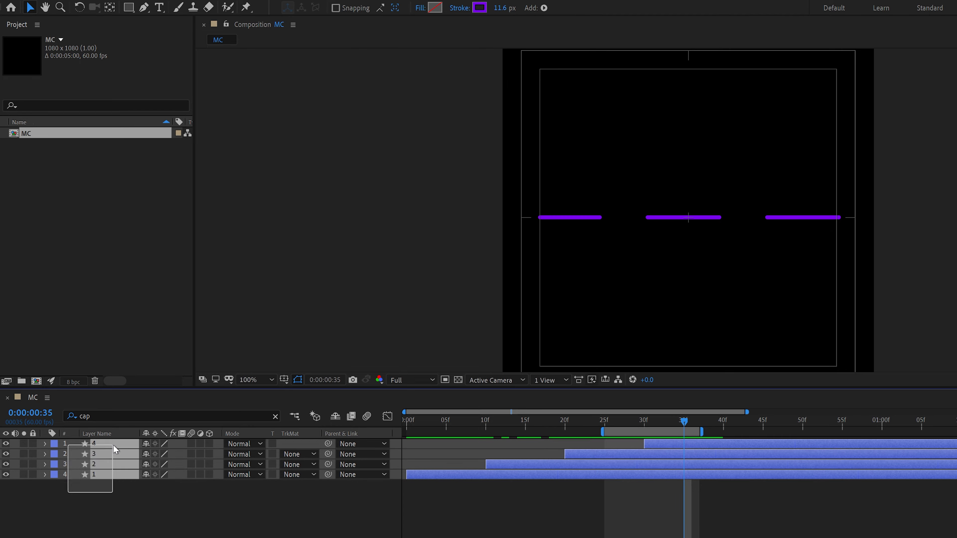
key(u)
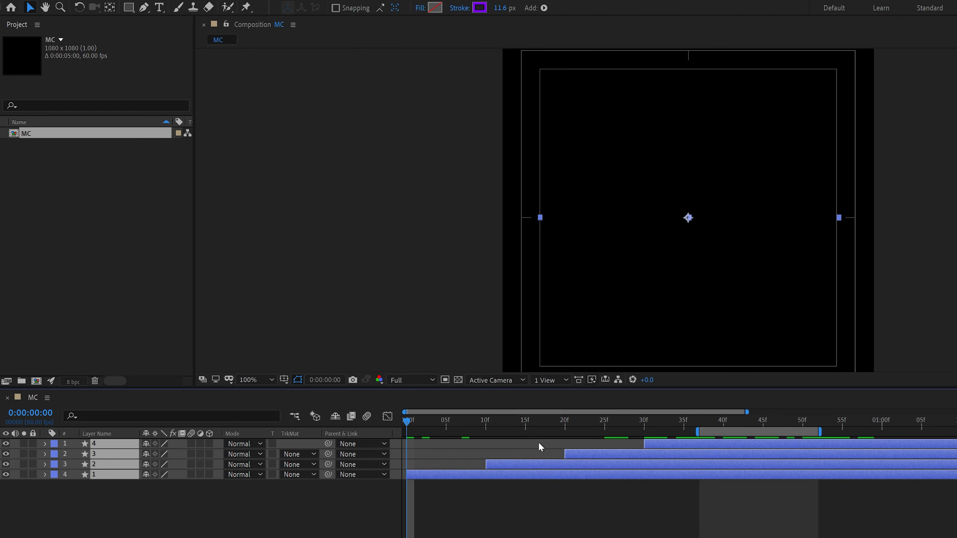
key(space)
Create a new composition named "Line 2".
key(comma)
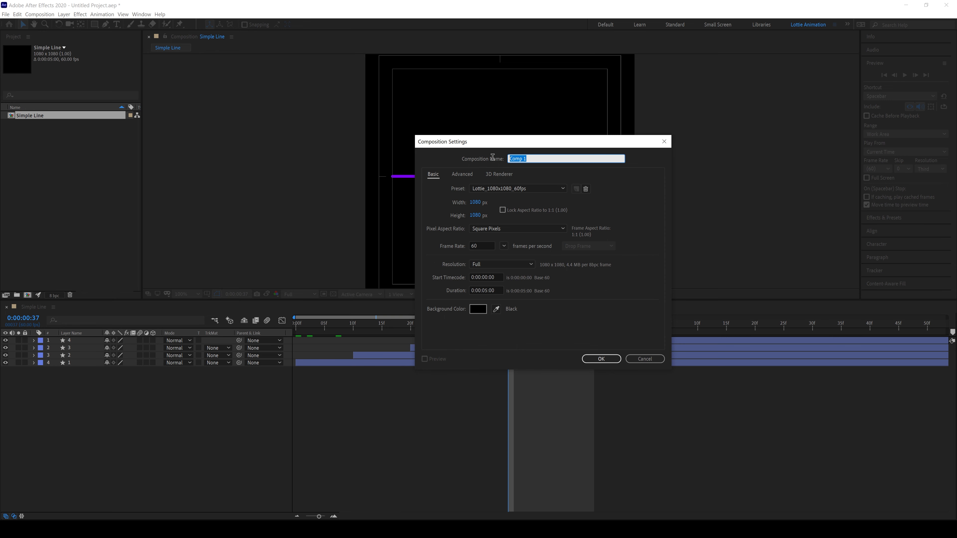
key(BackSpace)
text(Line 2)
click(592, 361)
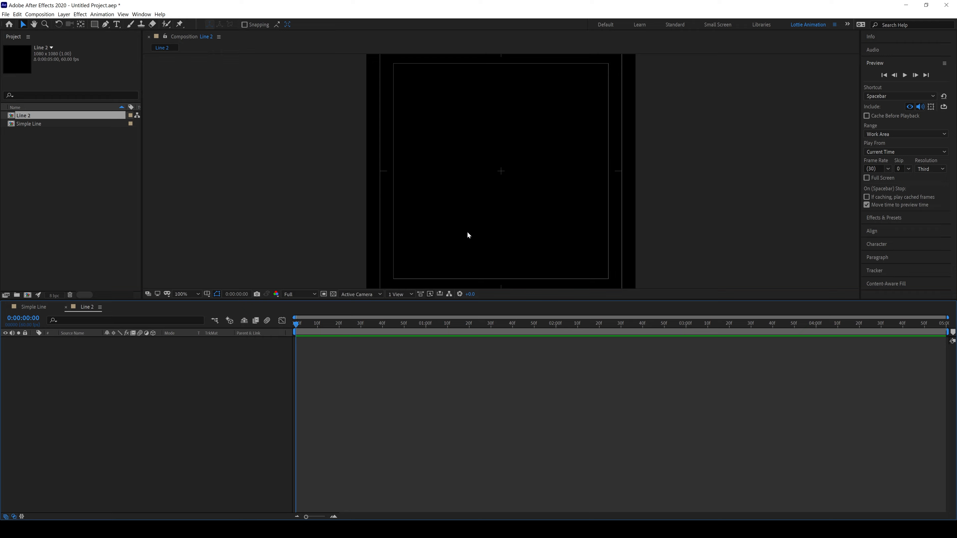
Show the rulers and place two horizontal guides, at about 380 px above the centre mark and about 670 px below it.
click(105, 24)
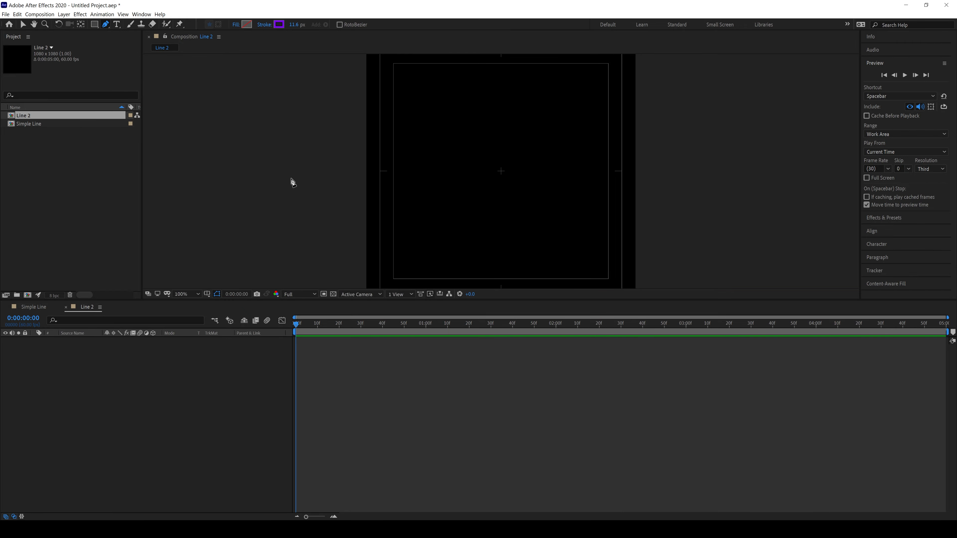
key(ctrl+r)
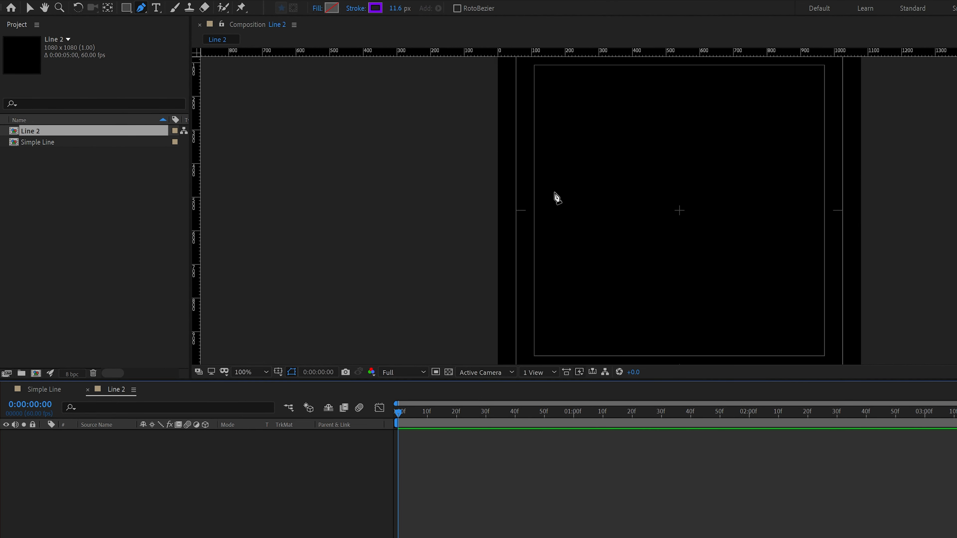
drag(601, 54, 589, 256)
drag(569, 51, 569, 139)
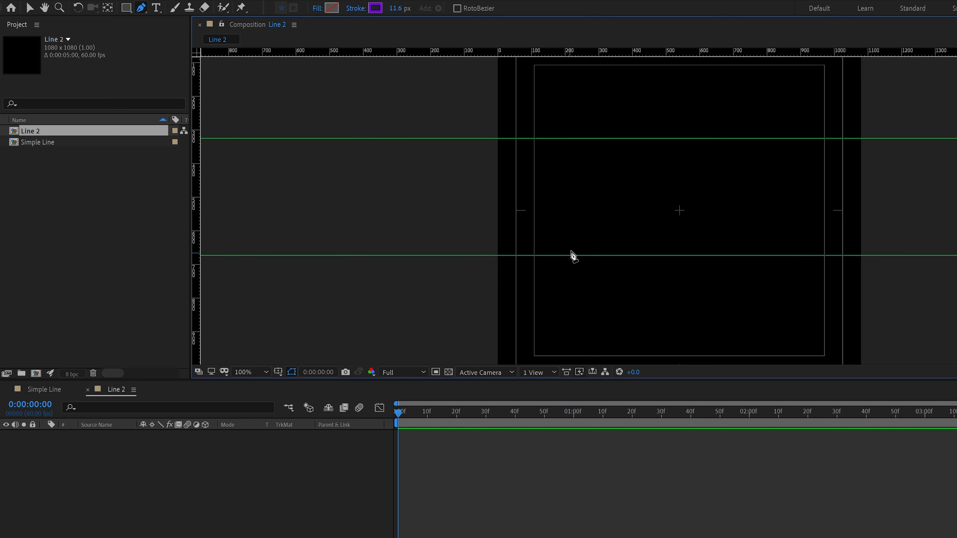
drag(608, 139, 609, 156)
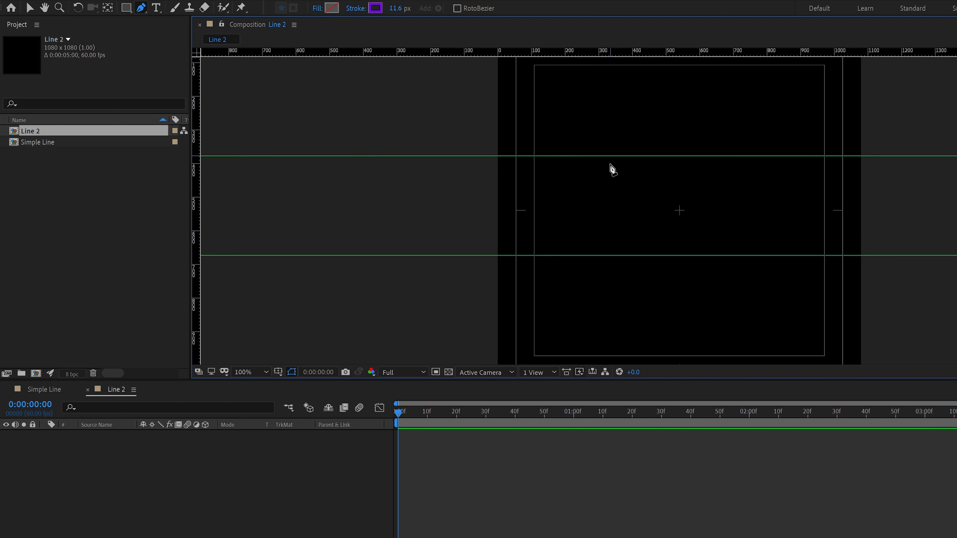
Draw a vertical line between the two guides with the Pen tool and nudge it right onto the composition's centre.
click(675, 156)
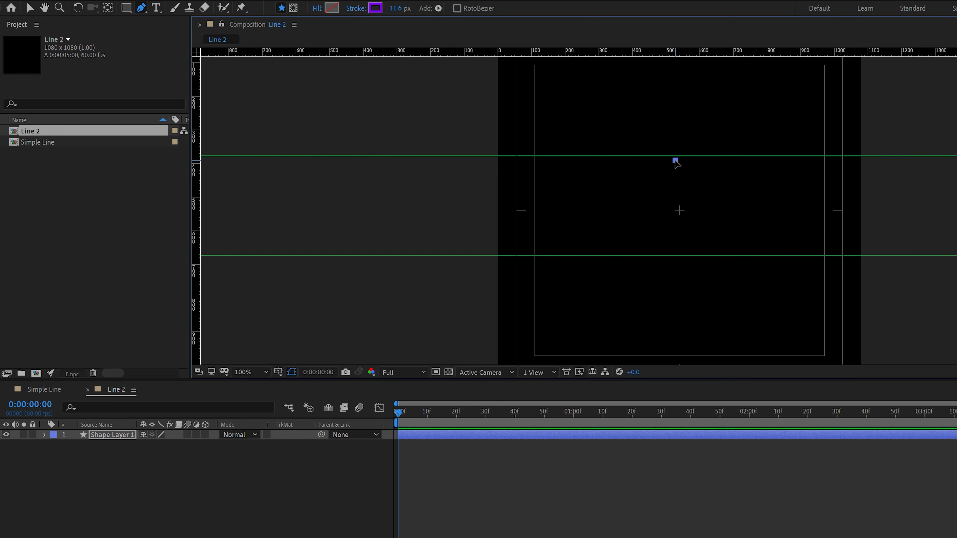
shift+click(678, 260)
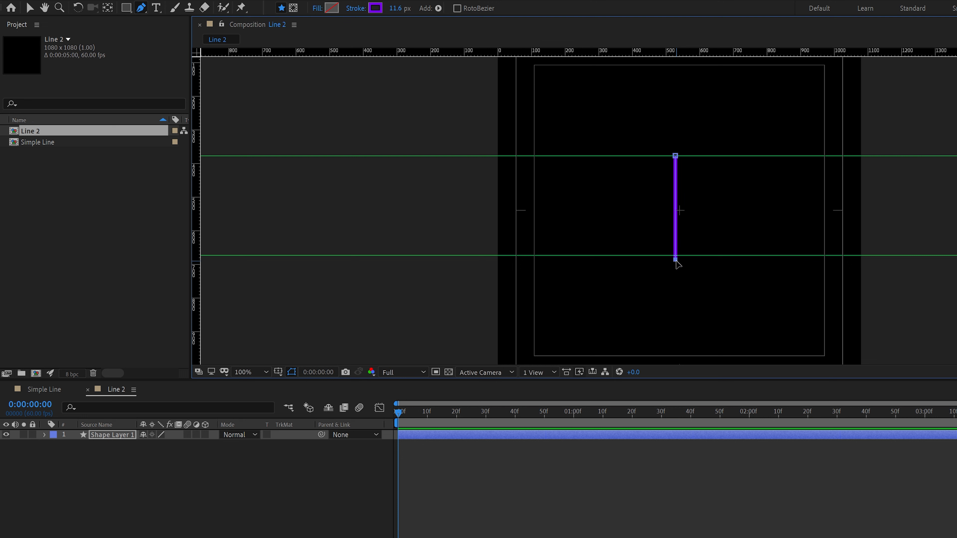
key(v)
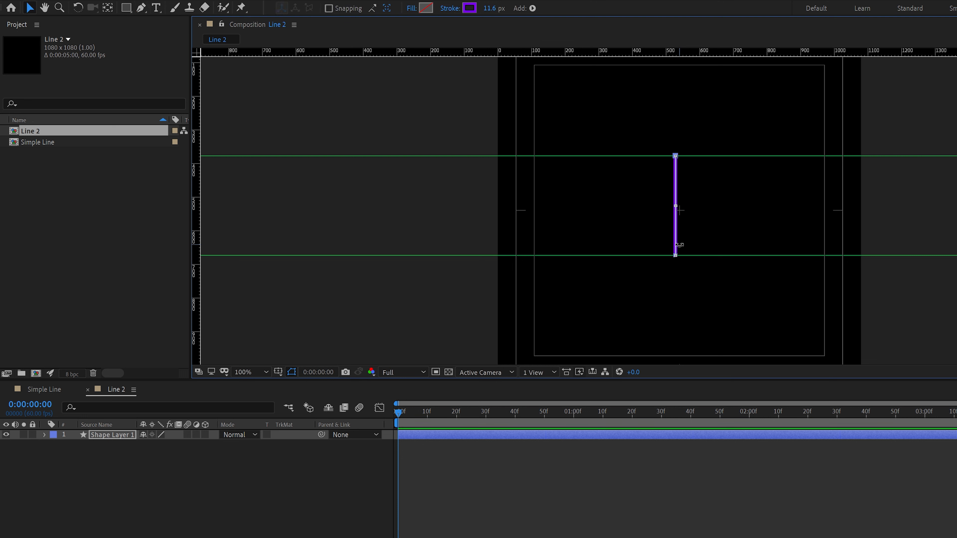
key(shift+Right)
click(166, 534)
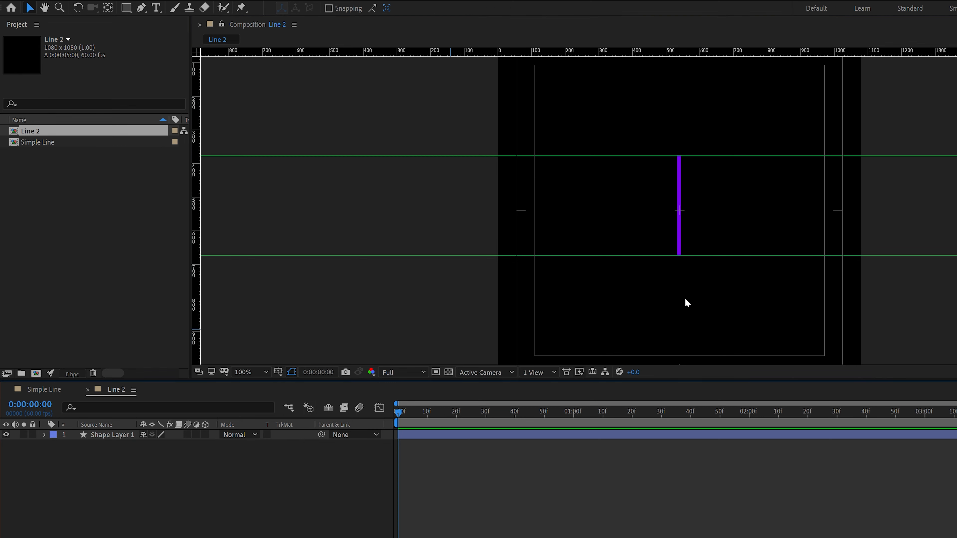
Rename the line's shape layer to "1".
click(128, 437)
key(Return)
text(1)
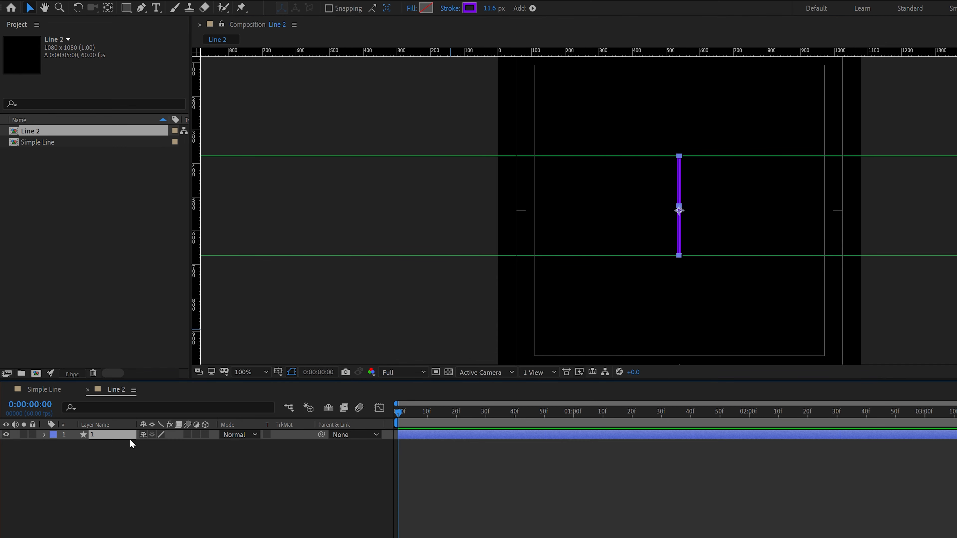
Find the stroke's Line Cap property on layer 1 and set it to Round Cap.
click(116, 405)
text(CAP)
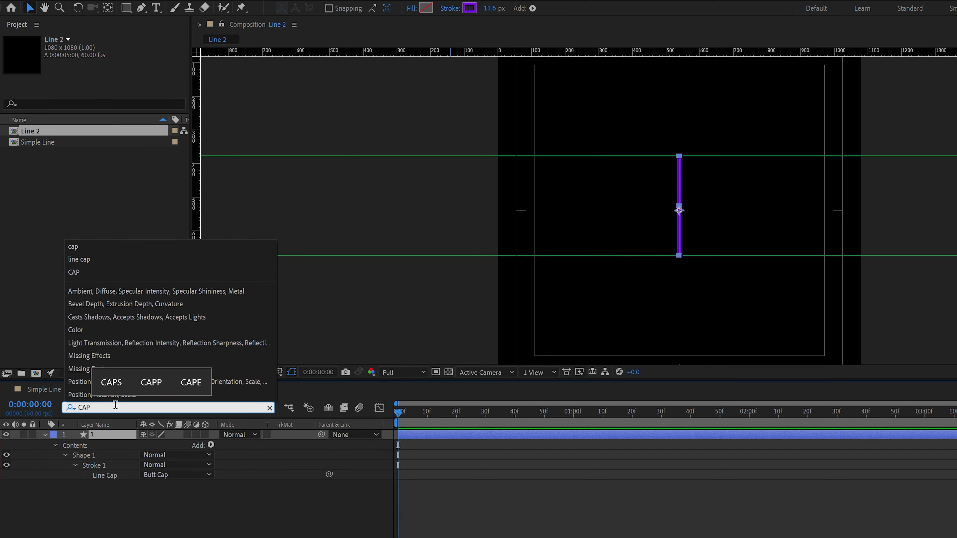
click(187, 476)
click(177, 495)
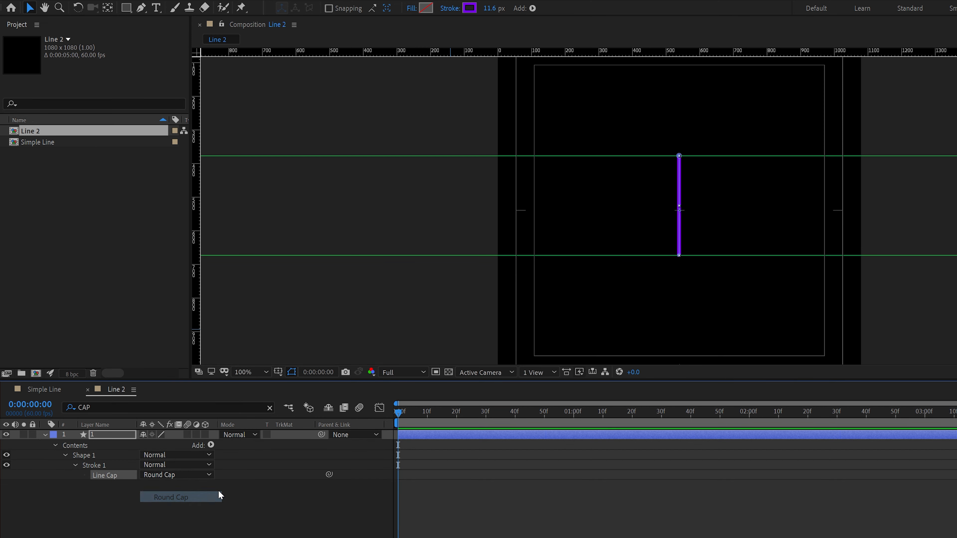
key(Caps_Lock)
key(Caps_Lock)
click(140, 494)
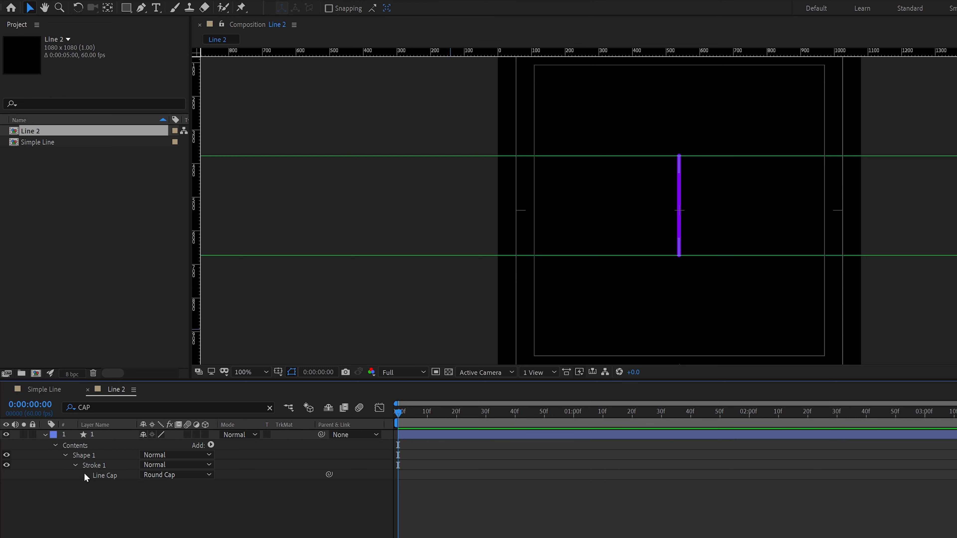
Move layer 1's anchor point to the lower end of the line on the bottom guide.
click(109, 438)
key(period)
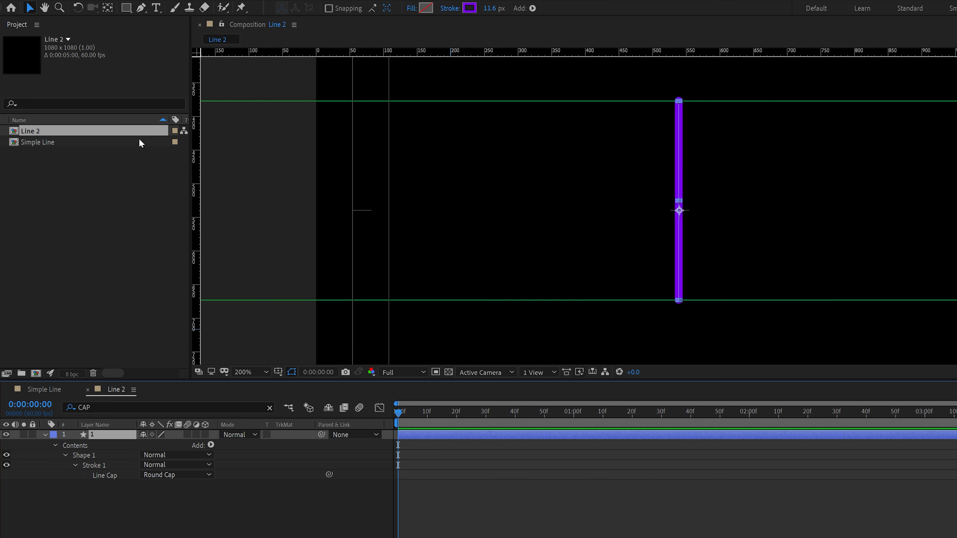
click(107, 7)
drag(678, 211, 678, 301)
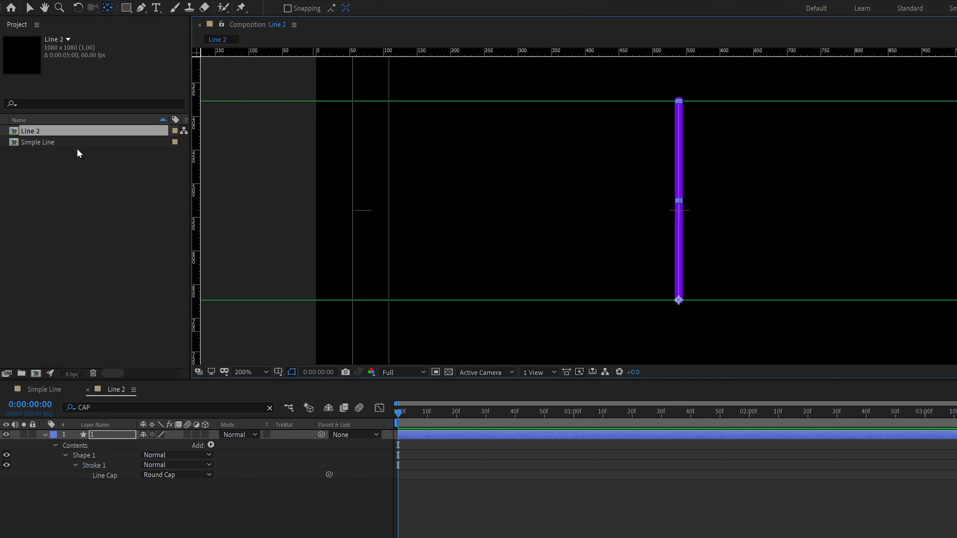
key(v)
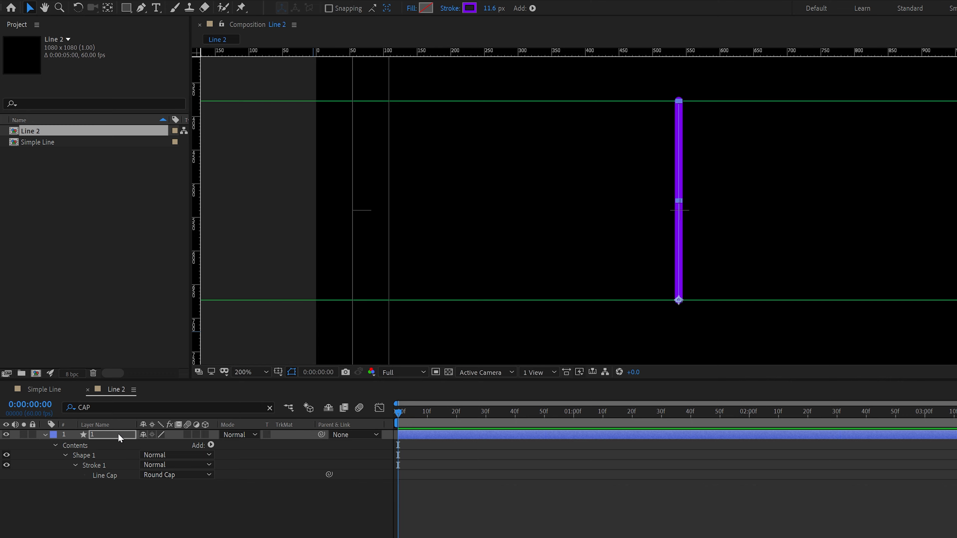
Start animating layer 1's Scale at frame 0, unlink its dimensions and set the vertical scale to 0%.
key(s)
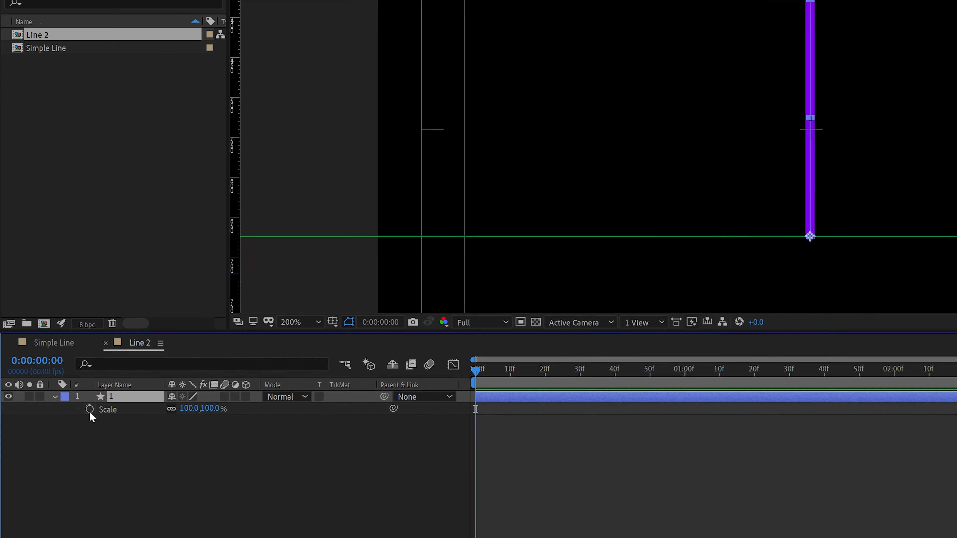
click(90, 410)
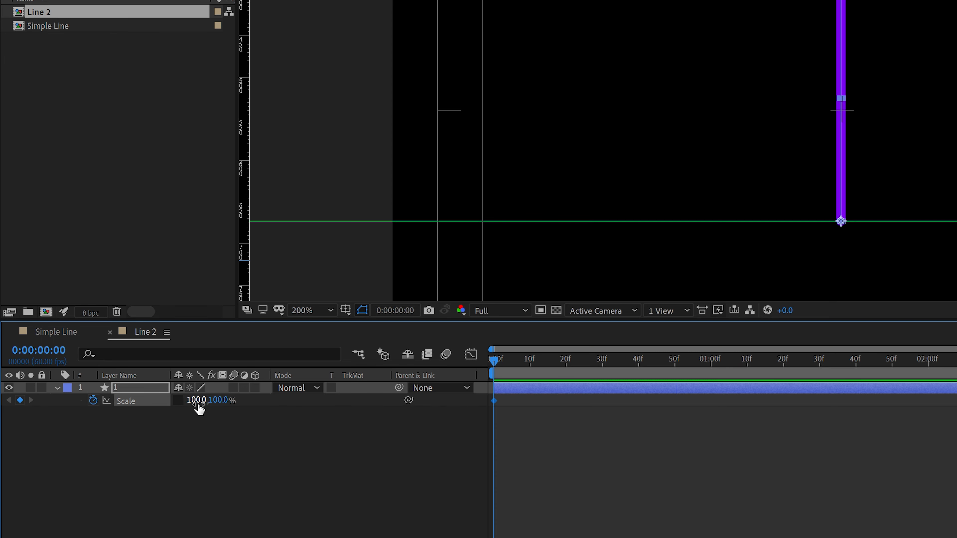
mouse_move(218, 399)
mouse_down()
mouse_move(192, 399)
mouse_move(233, 398)
mouse_move(218, 397)
mouse_up()
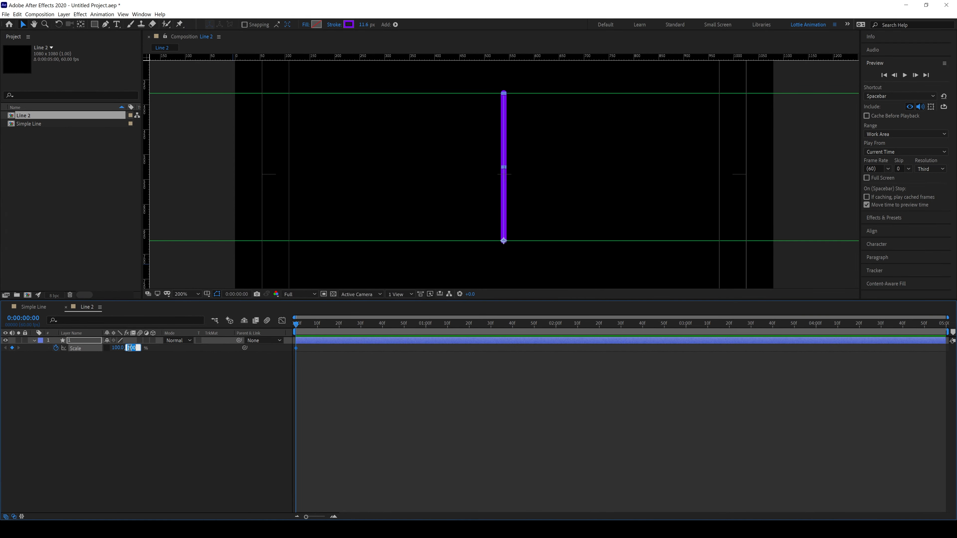
text(0)
key(Return)
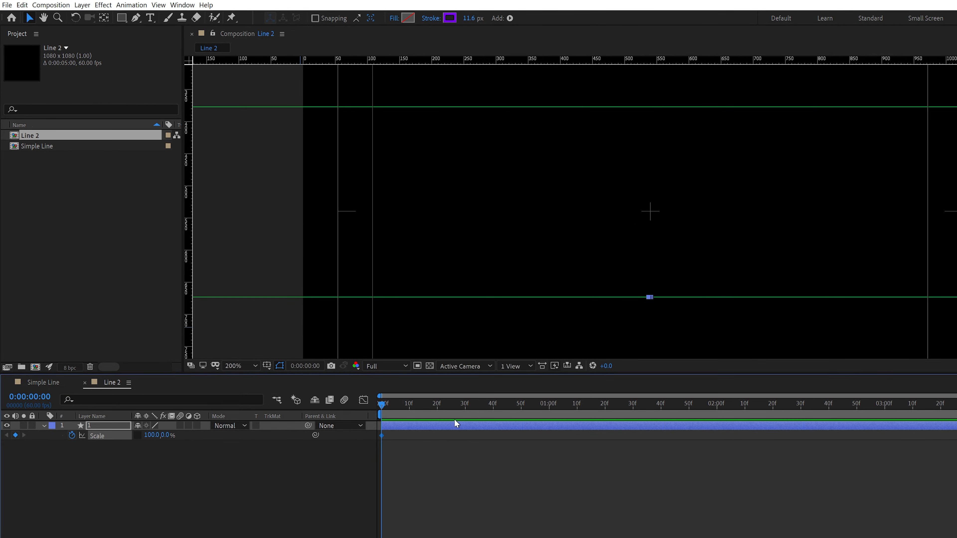
Keyframe layer 1's vertical scale at 120% on frame 20 and at 90% on frame 40.
click(436, 405)
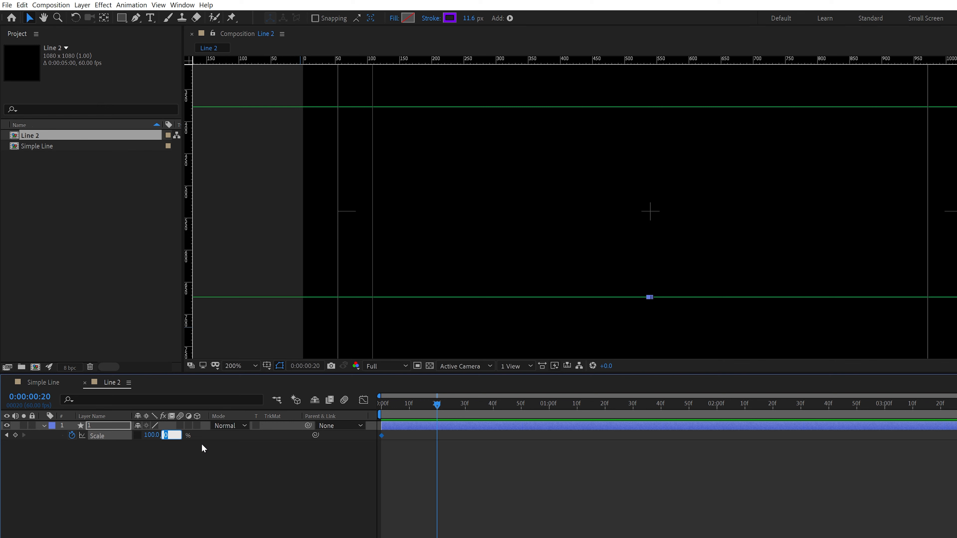
key(Return)
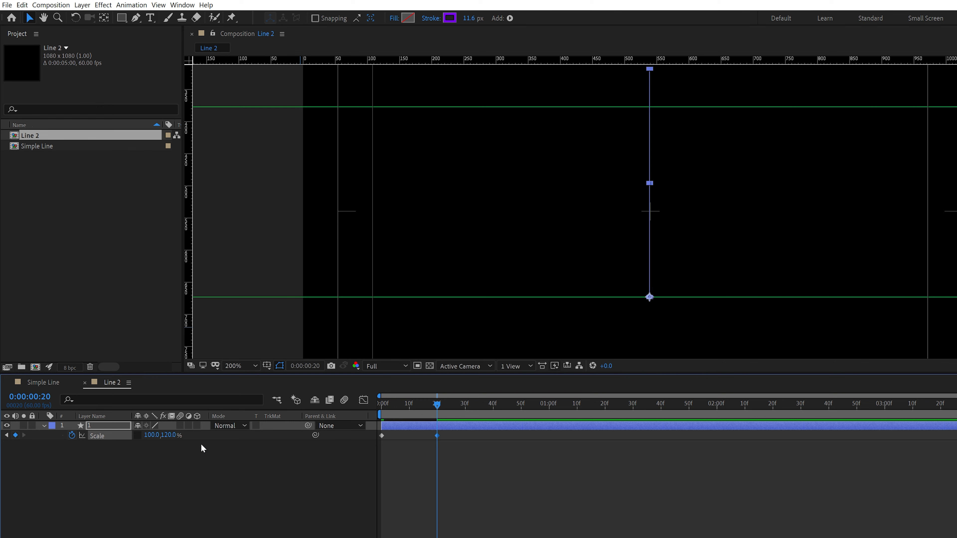
key(comma)
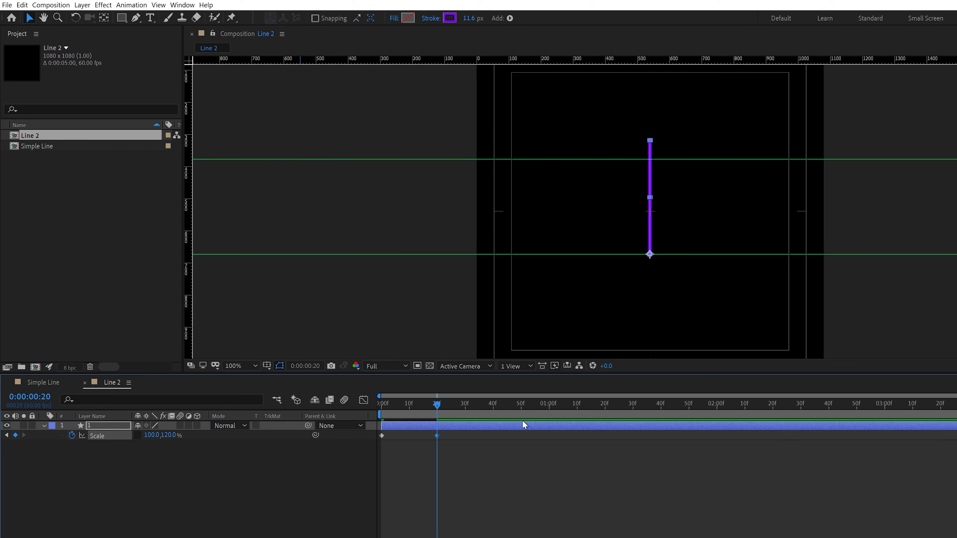
click(492, 405)
click(168, 436)
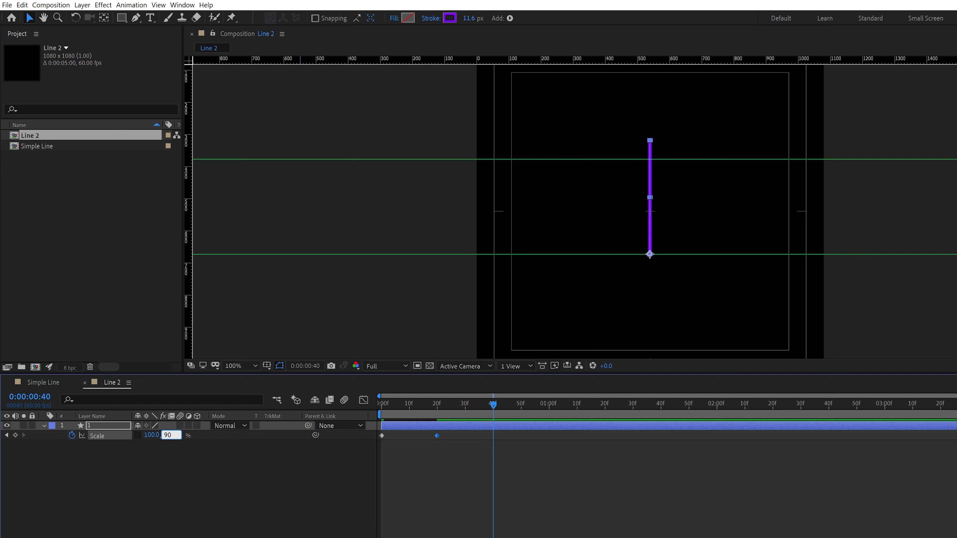
text(90)
key(Return)
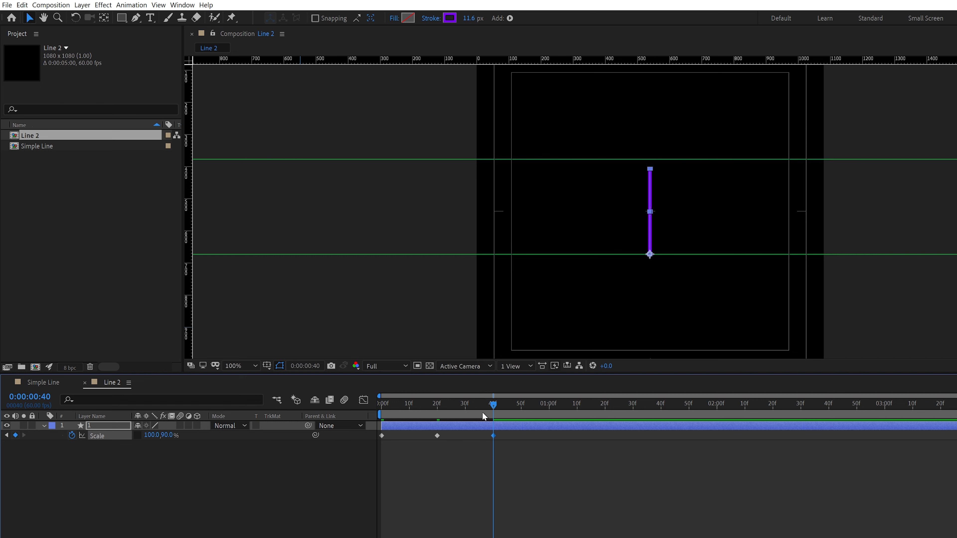
Keyframe layer 1's vertical scale at 100% on the one-second mark and preview the bounce from the start.
click(548, 406)
click(171, 437)
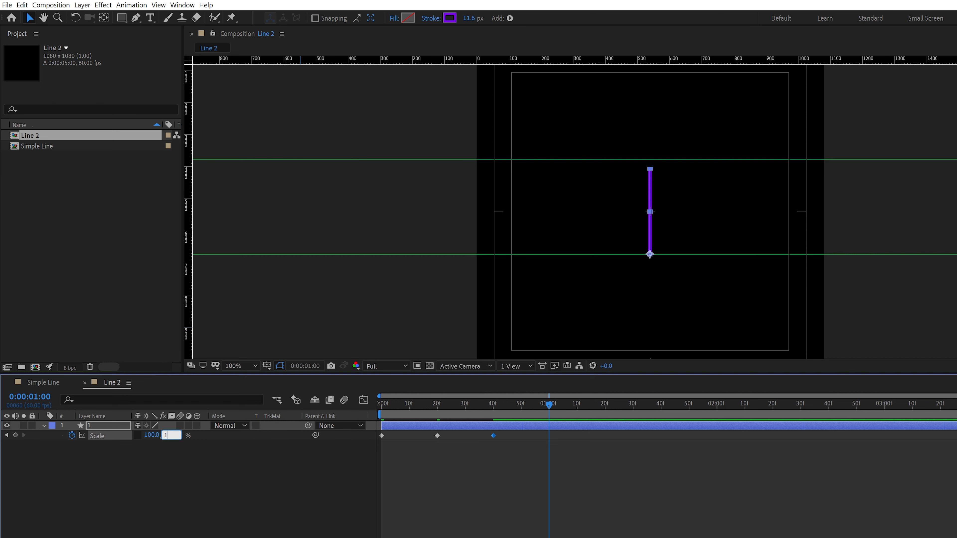
key(Return)
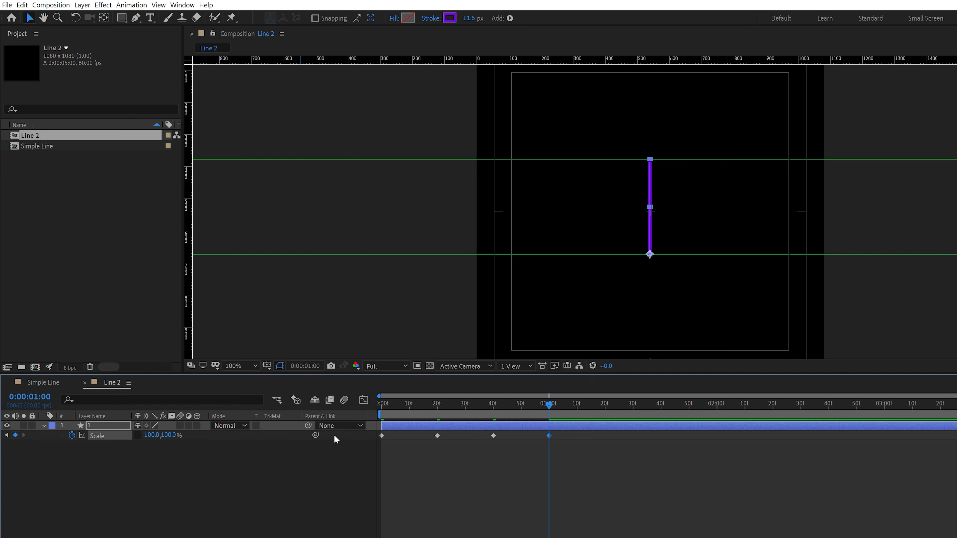
drag(390, 402, 345, 409)
key(space)
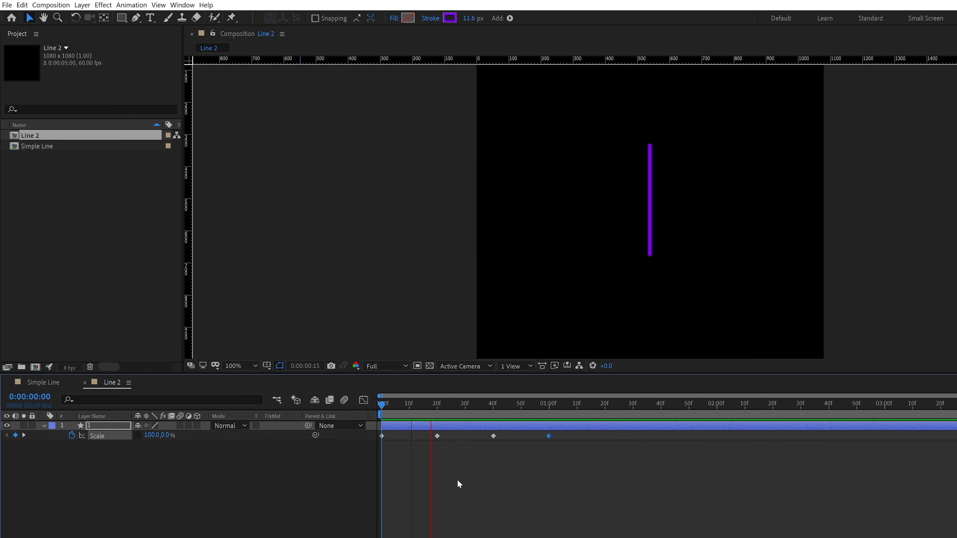
key(space)
click(553, 404)
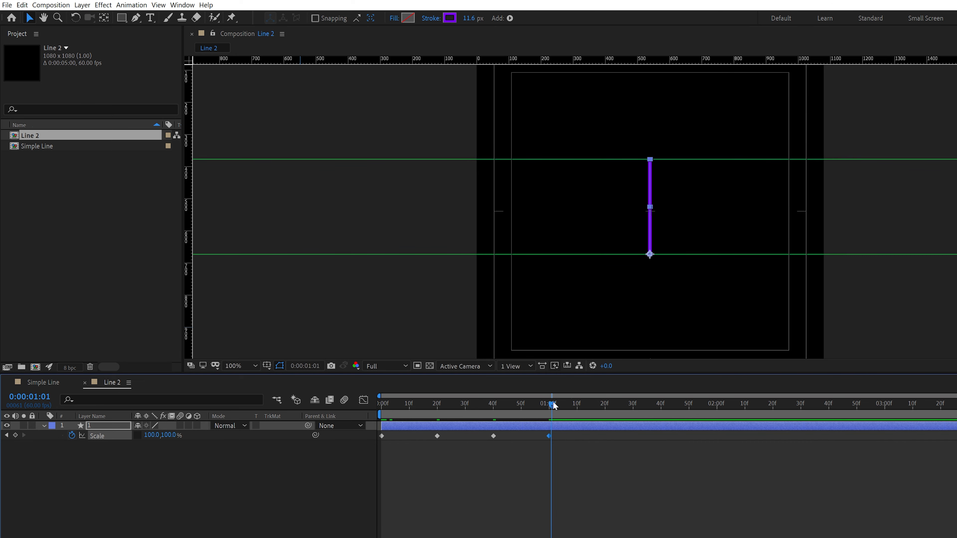
Apply Easy Ease to all four Scale keyframes and preview the motion from the start.
drag(562, 432, 371, 446)
key(F9)
drag(413, 401, 326, 409)
key(space)
Compress the Scale keyframes proportionally so the last one falls on frame 45, then preview the faster animation.
drag(548, 436, 506, 437)
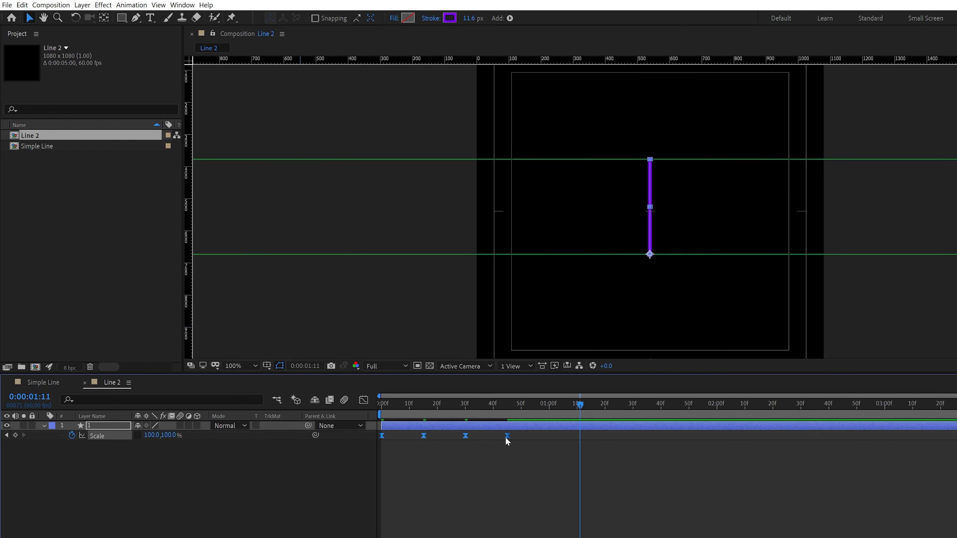
click(384, 405)
key(space)
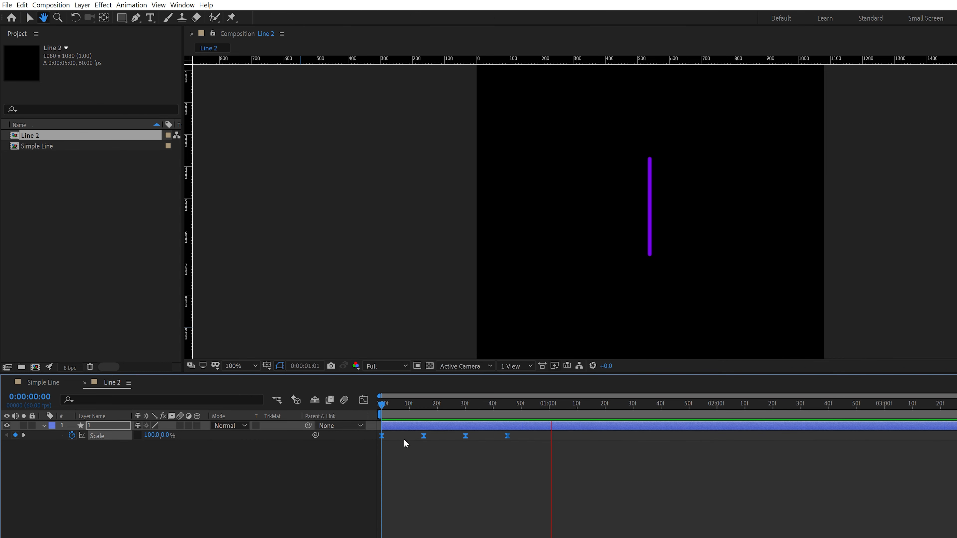
key(space)
drag(499, 407, 487, 407)
key(Home)
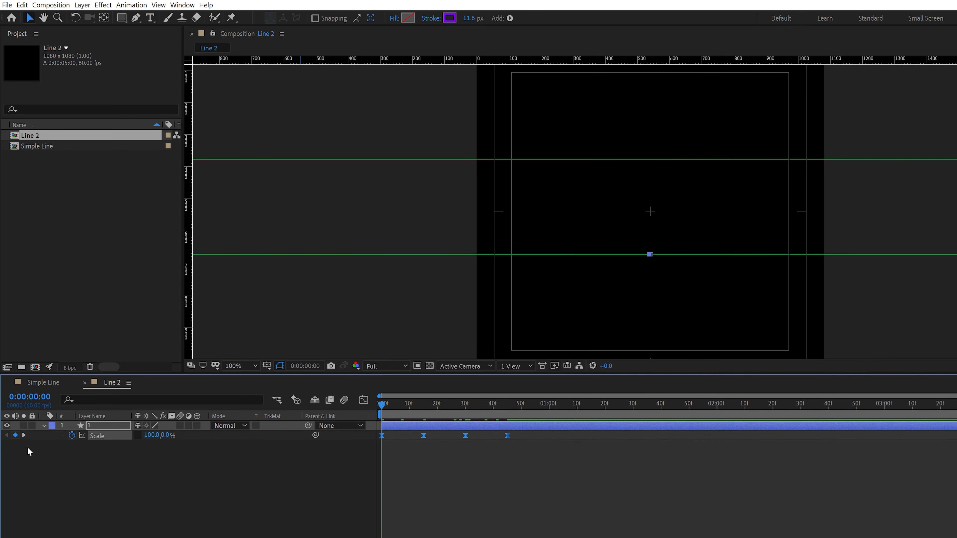
Collapse layer 1's properties and duplicate the layer four times.
click(41, 425)
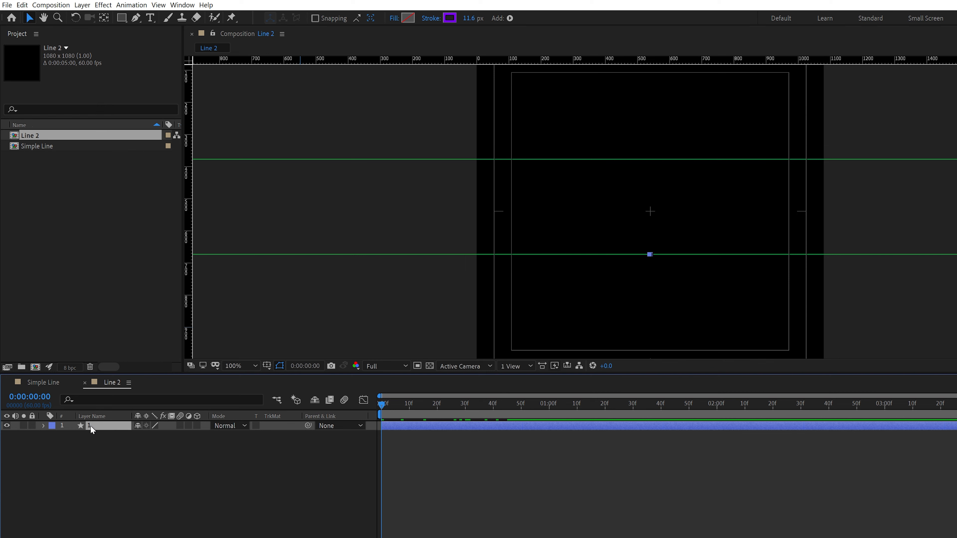
key(ctrl+d)
key(ctrl+d)
key(ctrl+d)
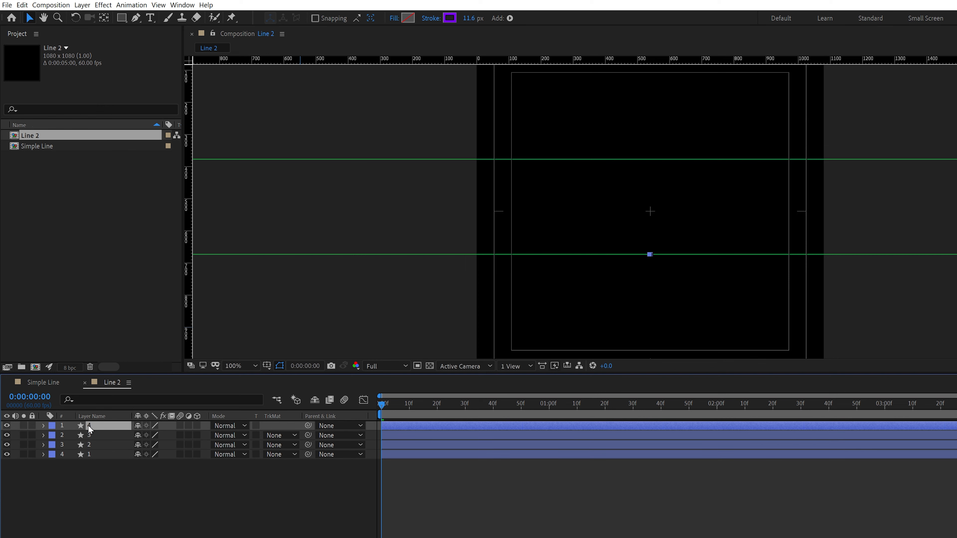
key(ctrl+d)
Stagger the duplicated layers so 2, 3, 4 and 5 start at frames 10, 20, 30 and 40 respectively.
shift+click(396, 456)
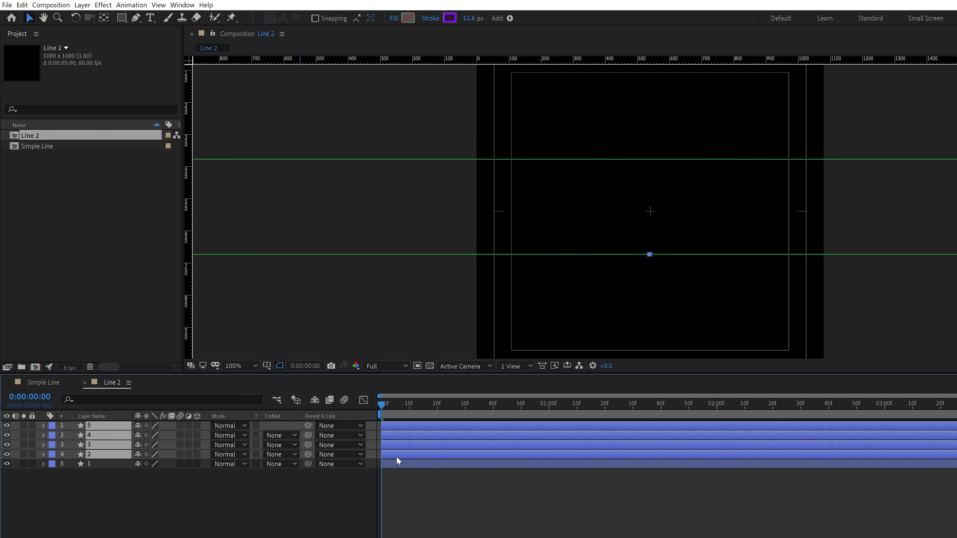
click(409, 411)
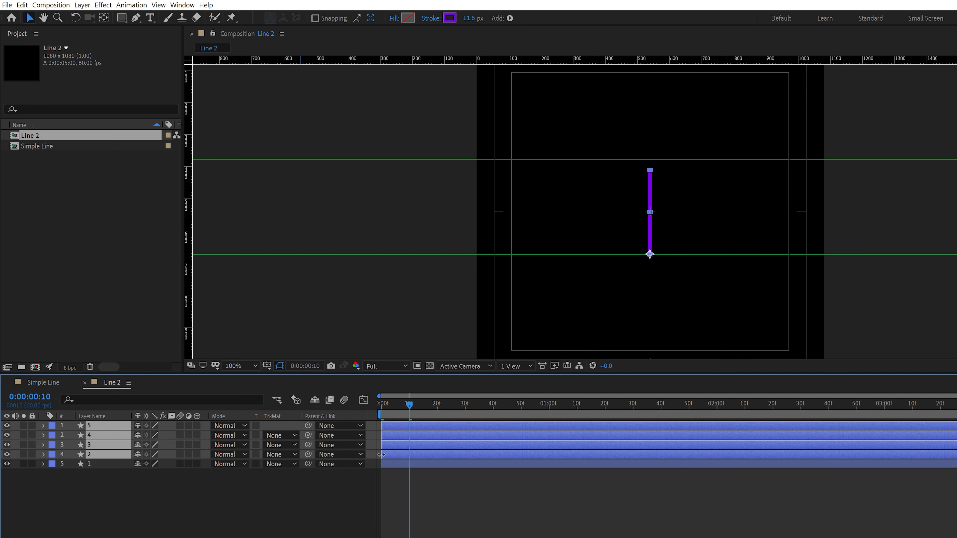
key(bracketleft)
click(437, 410)
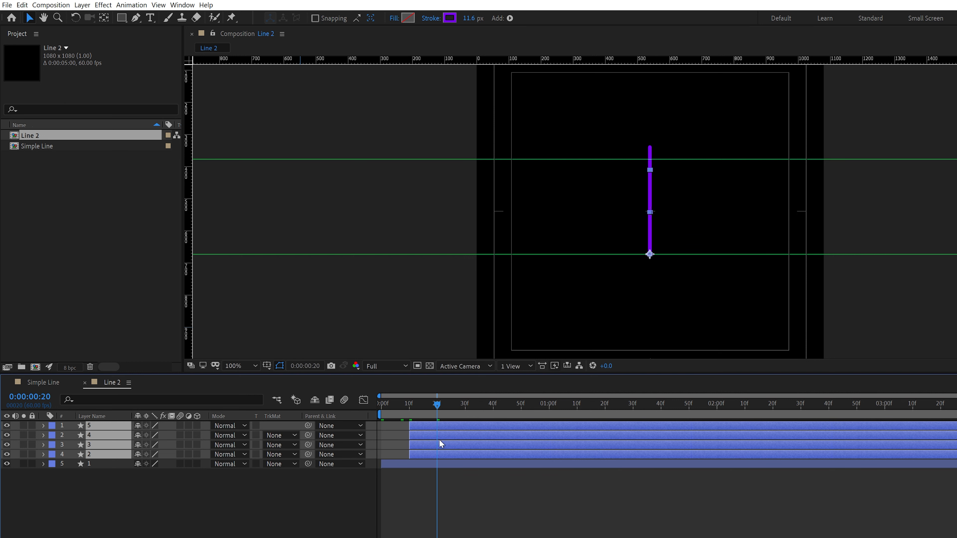
ctrl+click(428, 452)
key(bracketleft)
click(465, 409)
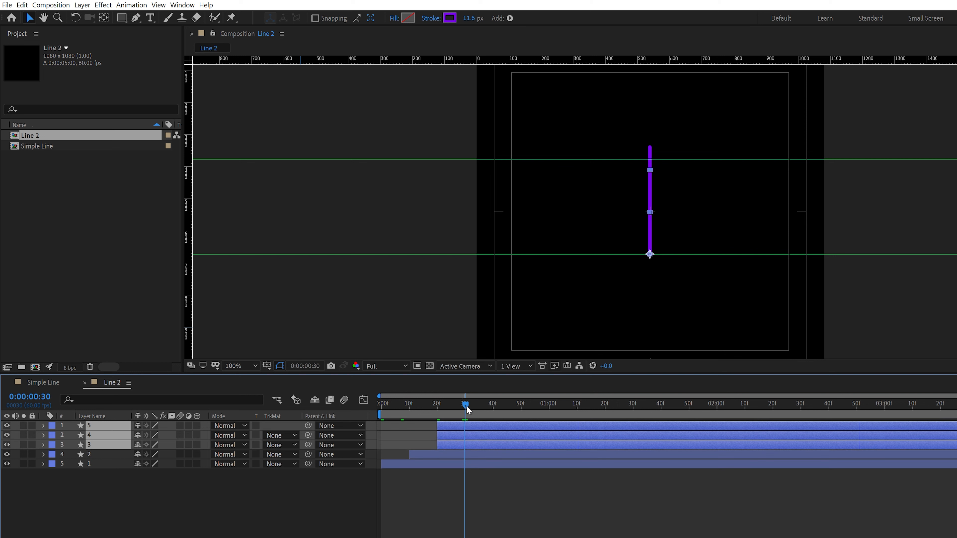
ctrl+click(466, 445)
key(bracketleft)
click(493, 409)
ctrl+click(489, 435)
key(bracketleft)
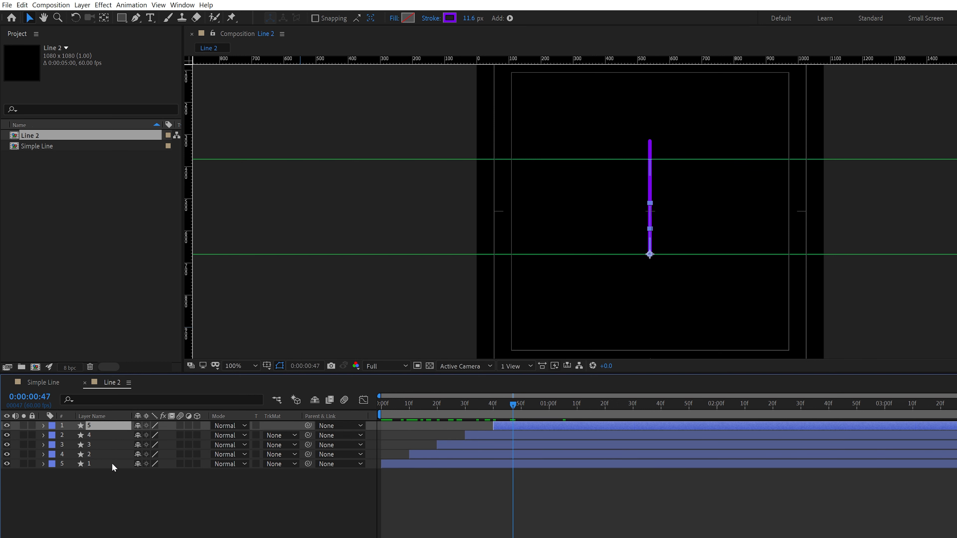
Nudge the line on layer 1 about 170 px left of the composition's centre.
click(112, 464)
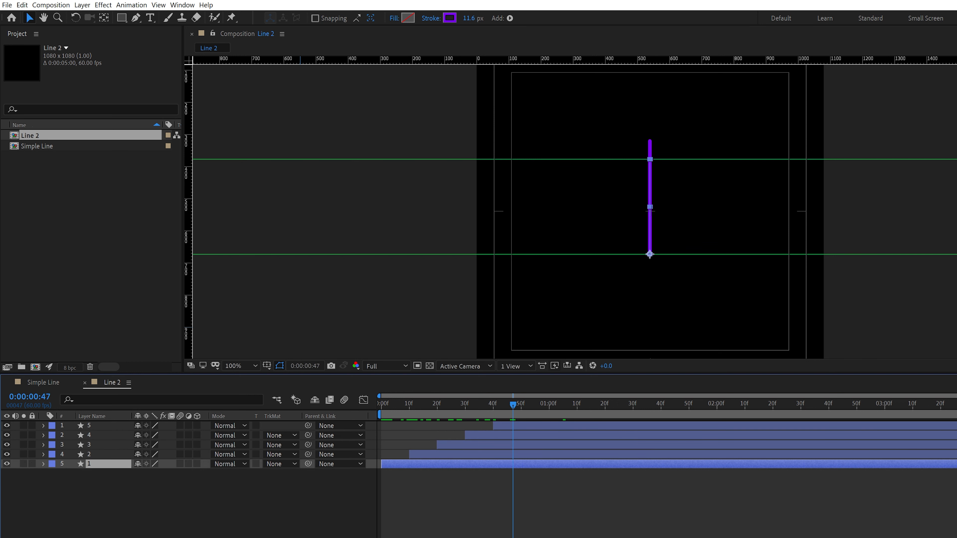
key(shift+Left)
key(shift+Left)
key(shift+Left)
key(shift+Left)
key(shift+Left)
key(shift+Left)
key(shift+Left)
key(shift+Left)
key(shift+Left)
key(shift+Left)
key(shift+Left)
key(shift+Left)
key(shift+Left)
key(shift+Left)
key(shift+Left)
key(shift+Left)
key(shift+Left)
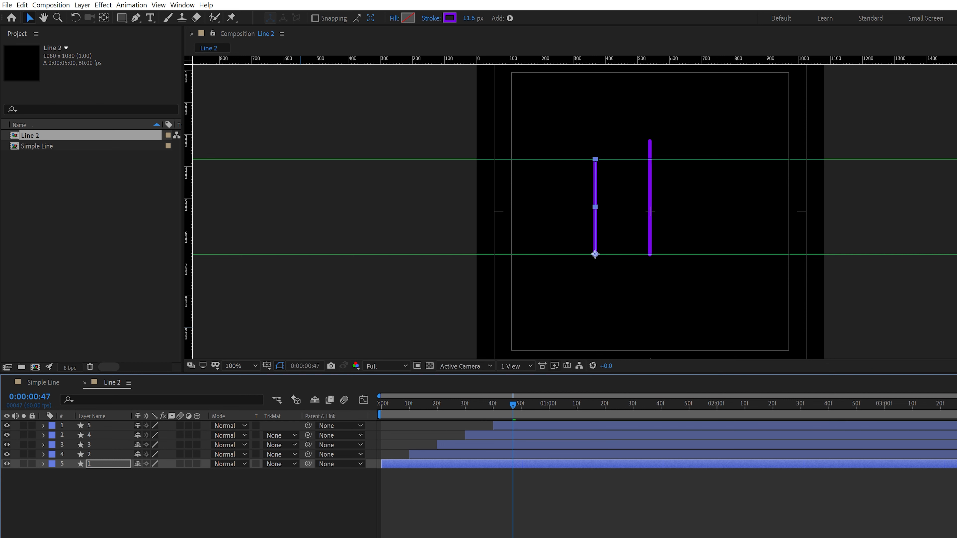
Nudge the line on layer 2 about 90 px left of the composition's centre.
click(107, 455)
key(shift+Left)
key(shift+Left)
key(shift+Left)
key(shift+Left)
key(shift+Left)
key(shift+Left)
key(shift+Left)
key(shift+Left)
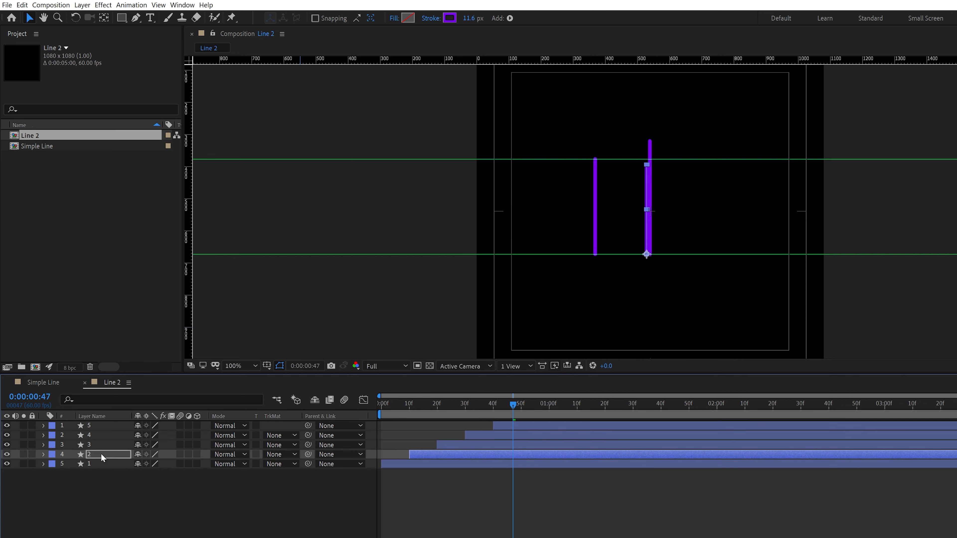
key(shift+Left)
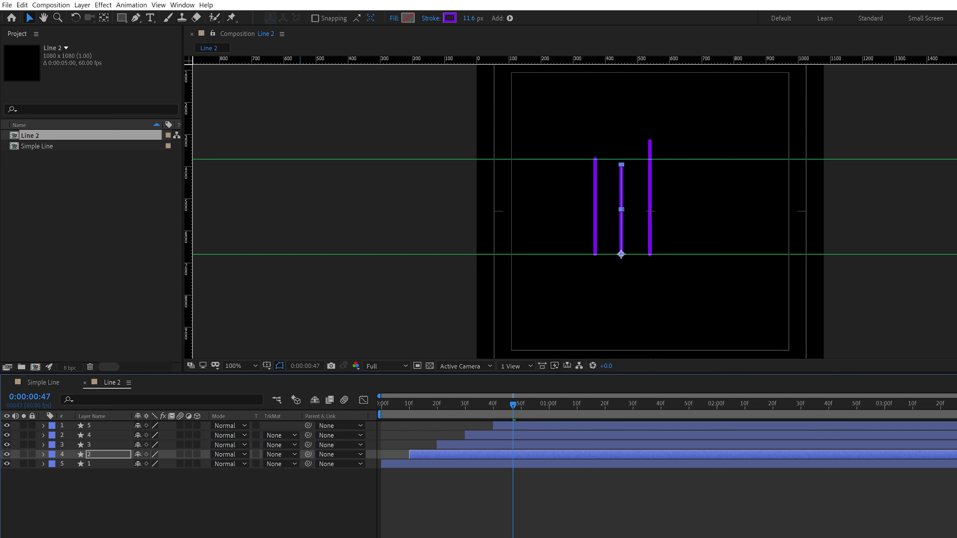
Nudge the line on layer 4 about 100 px right of the composition's centre.
click(476, 434)
key(shift+Right)
key(shift+Right)
key(shift+Right)
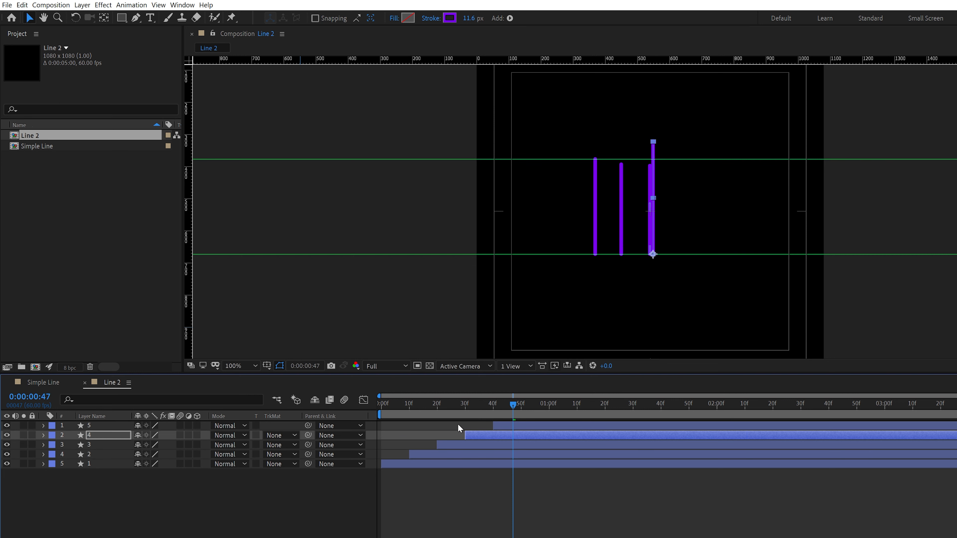
key(shift+Right)
key(shift+Right)
key(shift+Right)
key(shift+Right)
key(shift+Right)
key(shift+Right)
key(shift+Right)
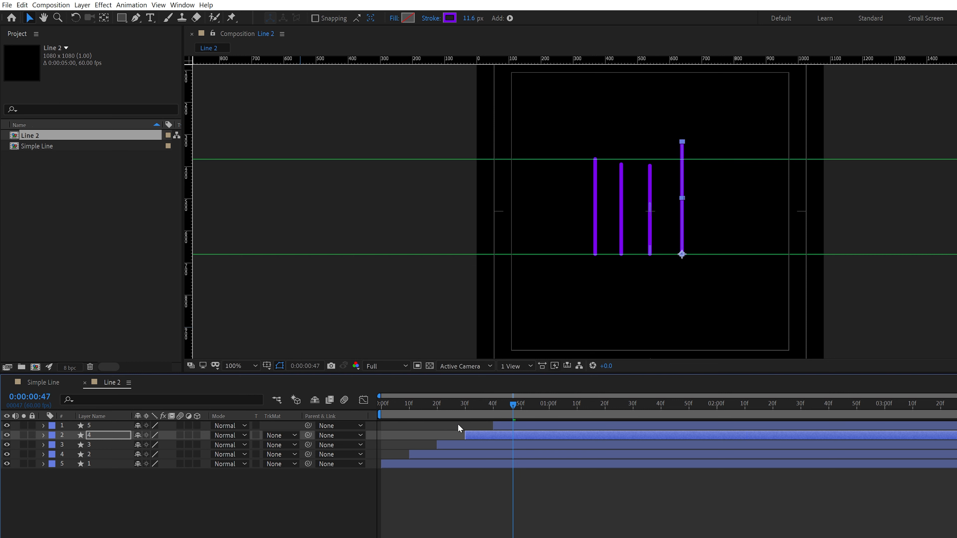
Play back the spaced and staggered lines from the start of the composition.
drag(457, 407, 371, 411)
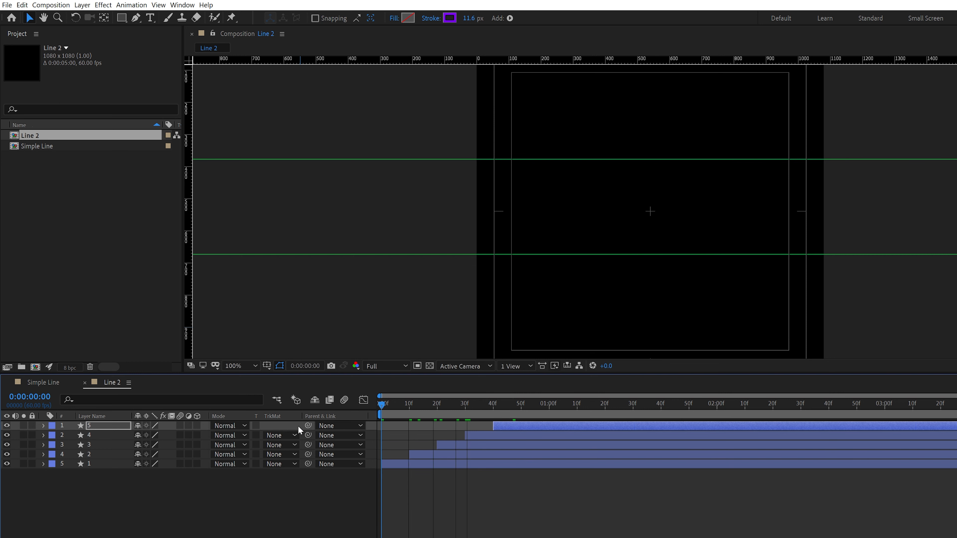
key(space)
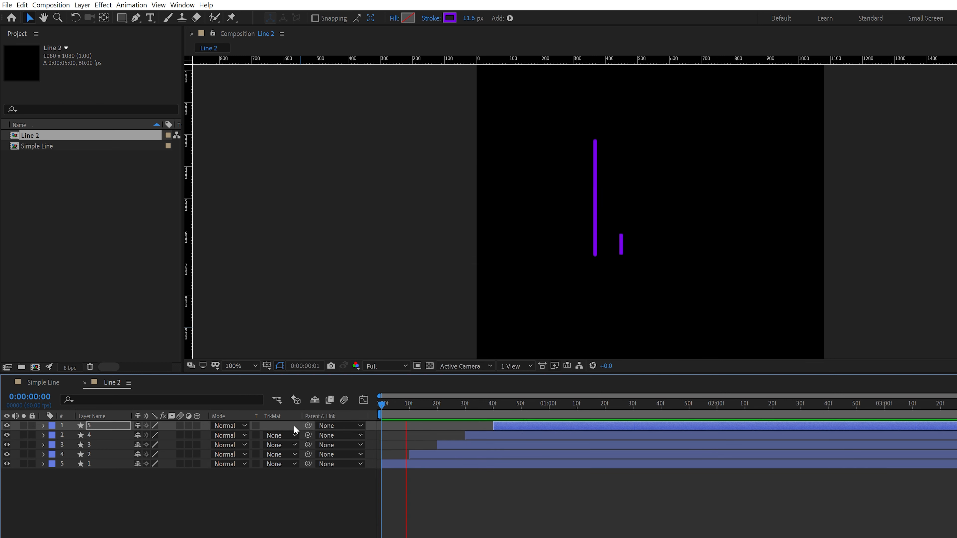
key(space)
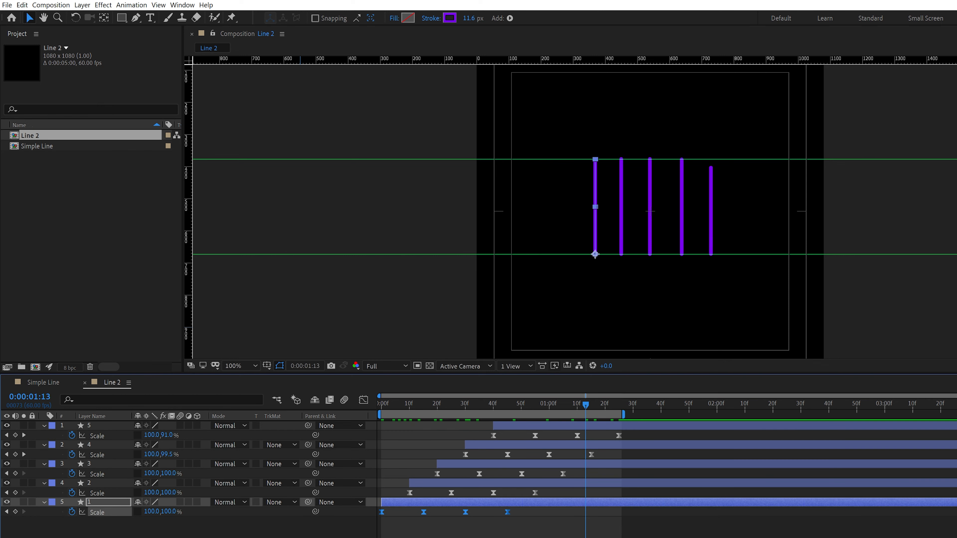
Set the stroke width of all five line layers to 29.5 px and preview the thicker lines from the start.
key(ctrl+a)
drag(469, 18, 590, 33)
click(362, 403)
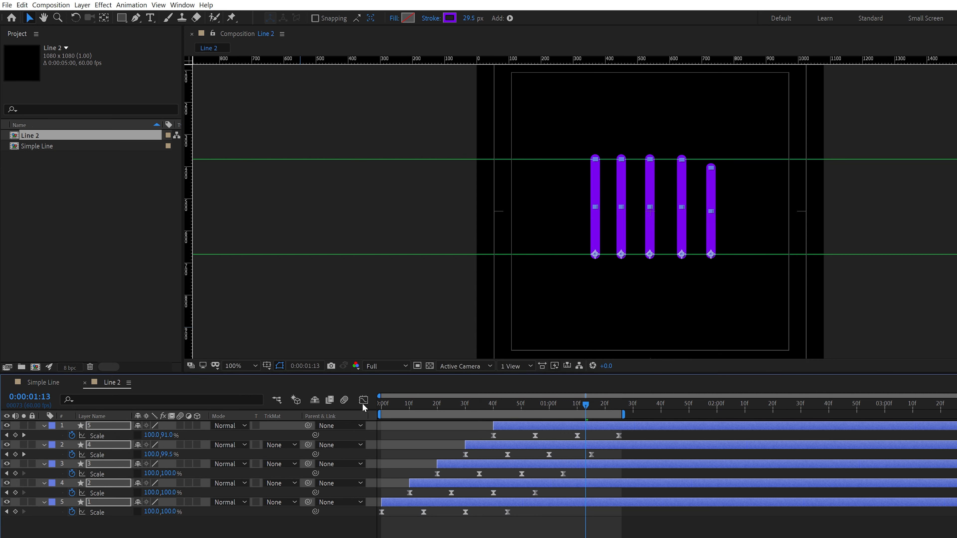
click(381, 406)
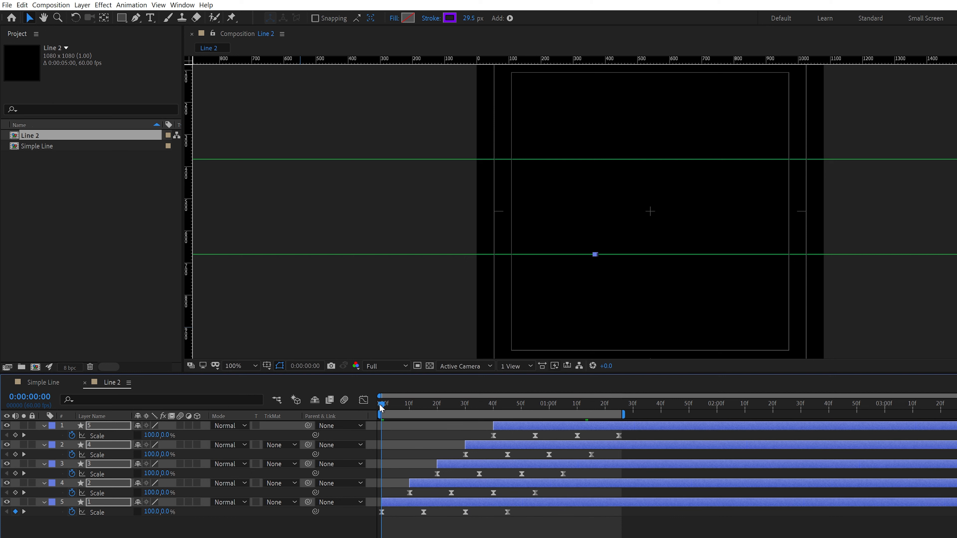
key(space)
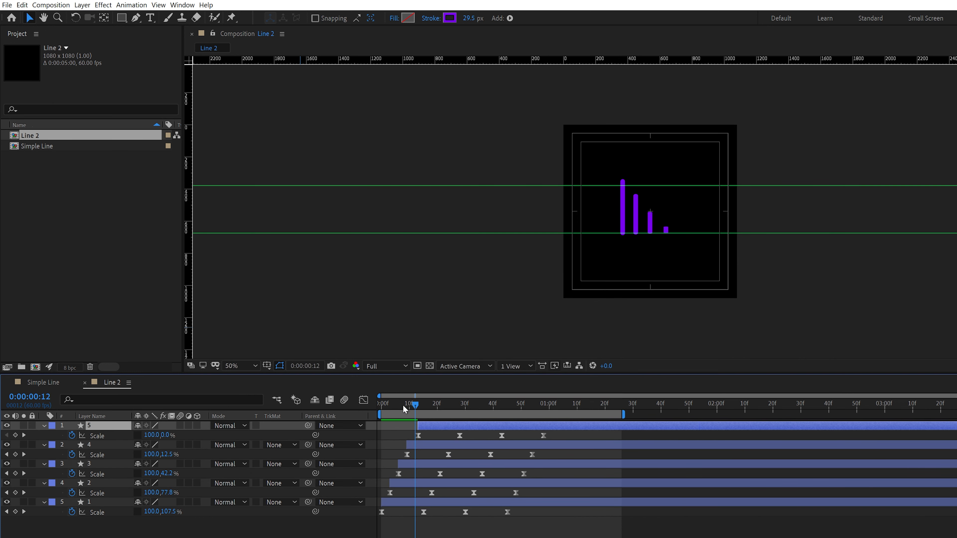
Preview the more tightly staggered line animation from the first frame.
drag(404, 406, 377, 419)
key(space)
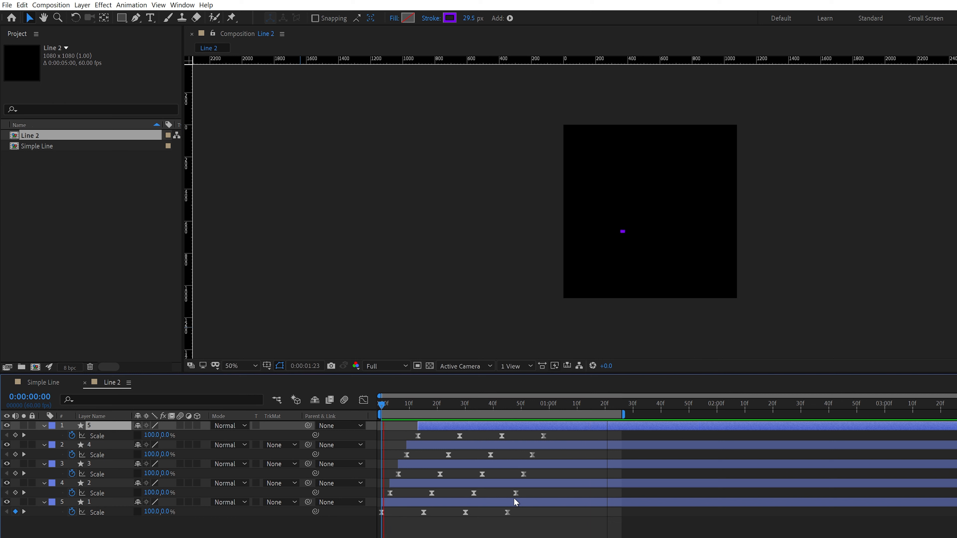
key(space)
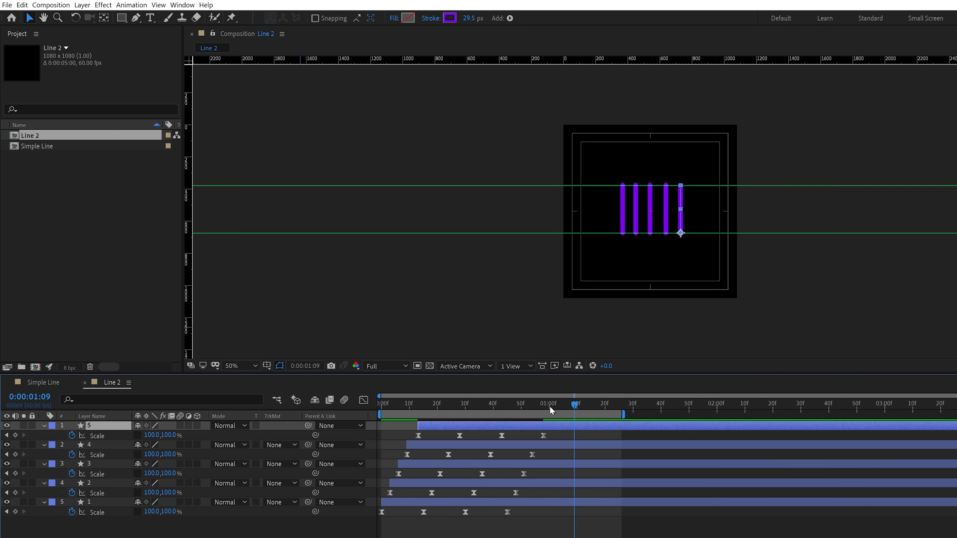
Move the playhead to the last Scale keyframe at frame 58 and collapse the properties of all five layers.
key(j)
key(ctrl+a)
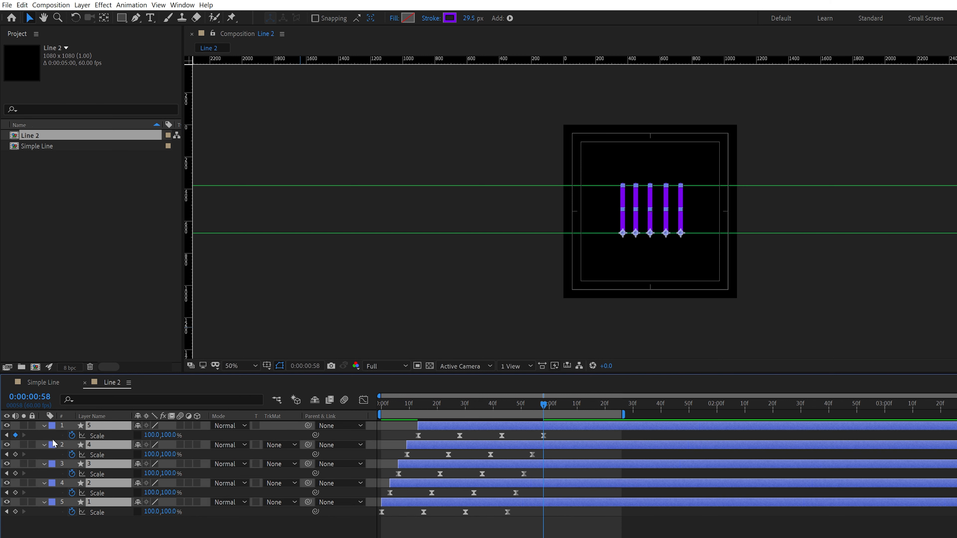
key(u)
click(74, 483)
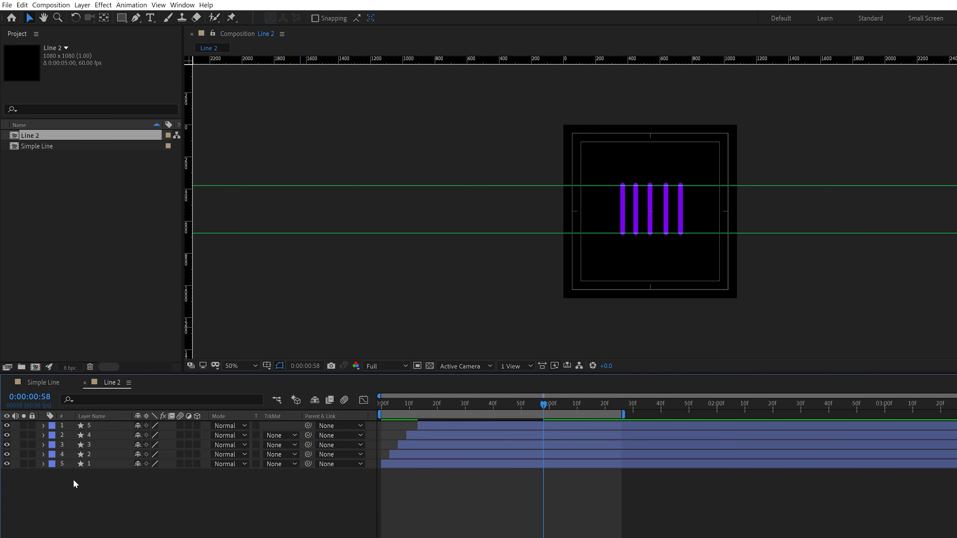
Add the expression loopOut("pingpong") to layer 1's Scale property and preview it.
click(95, 468)
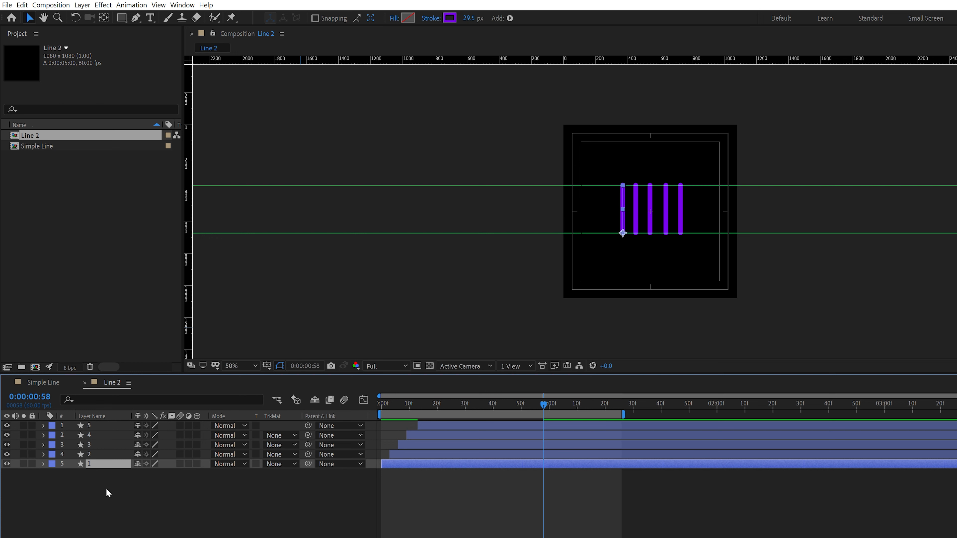
key(s)
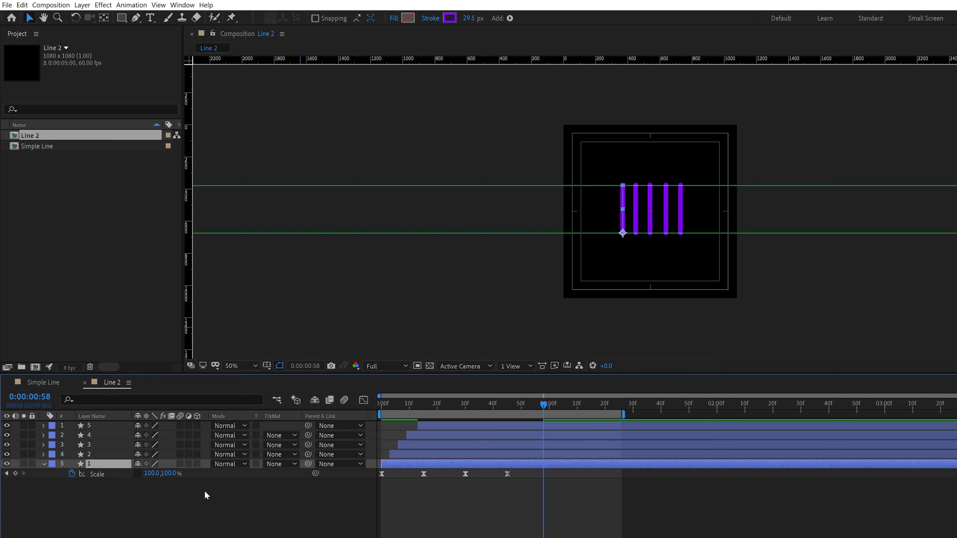
alt+click(72, 474)
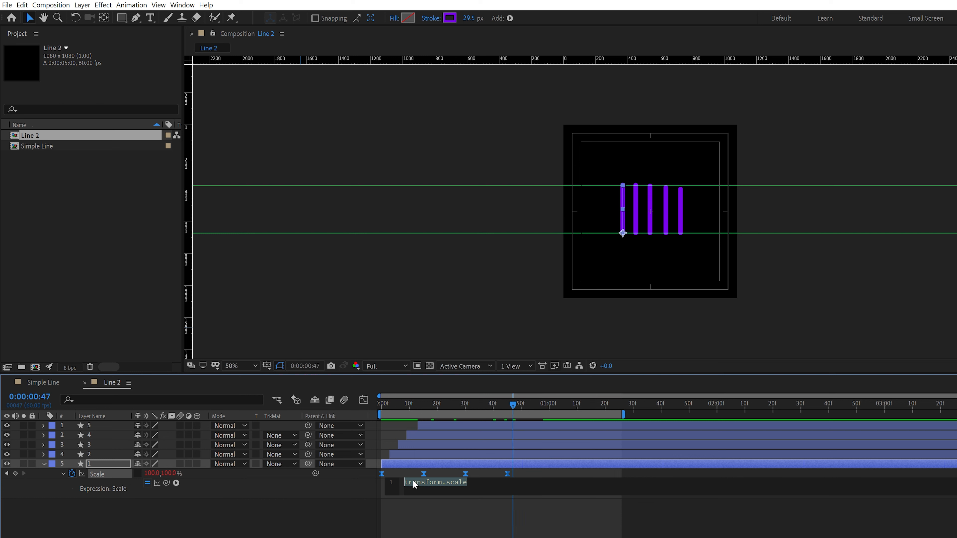
text(l)
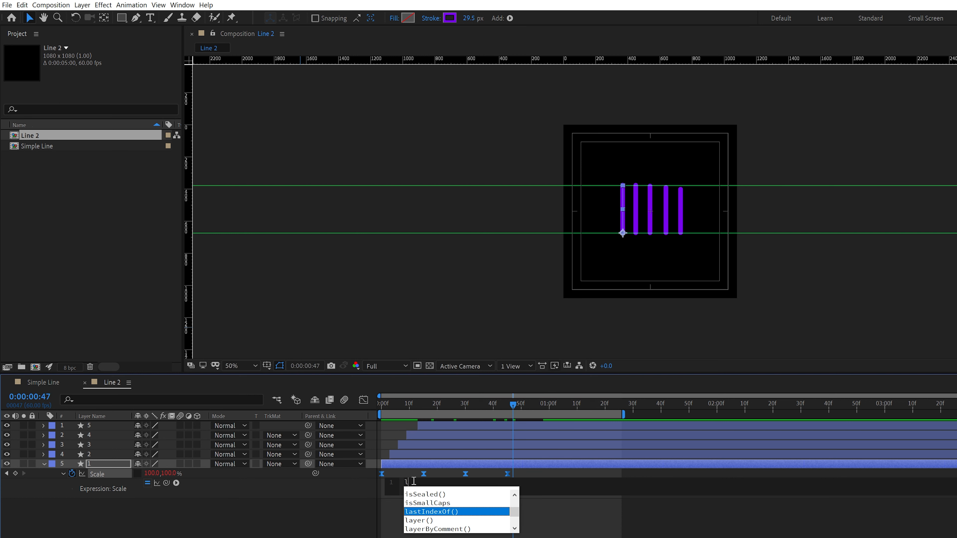
text(oop)
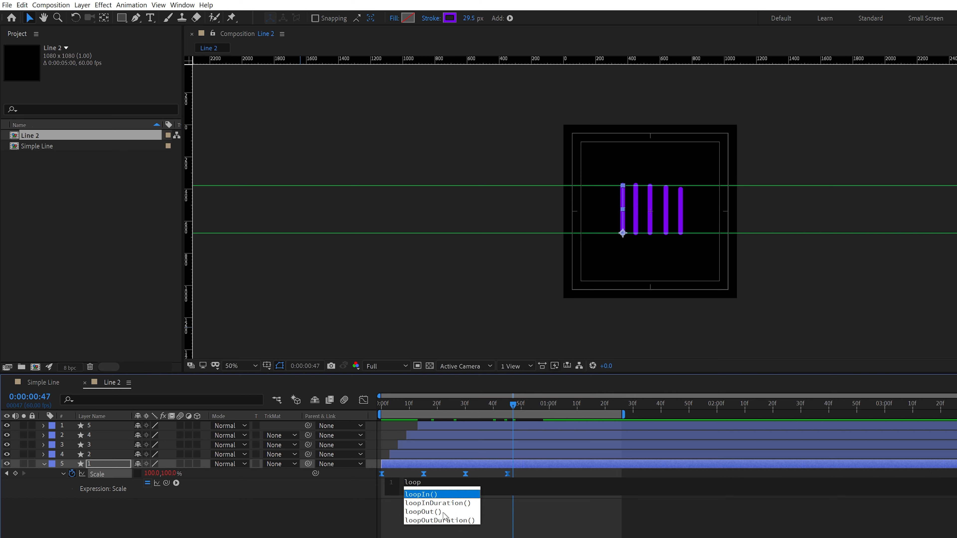
click(434, 512)
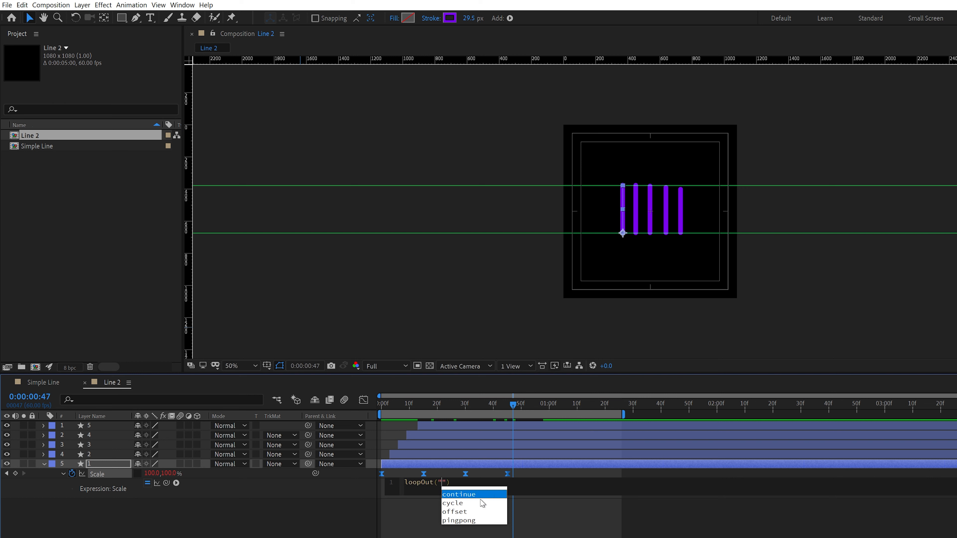
text(pingpong)
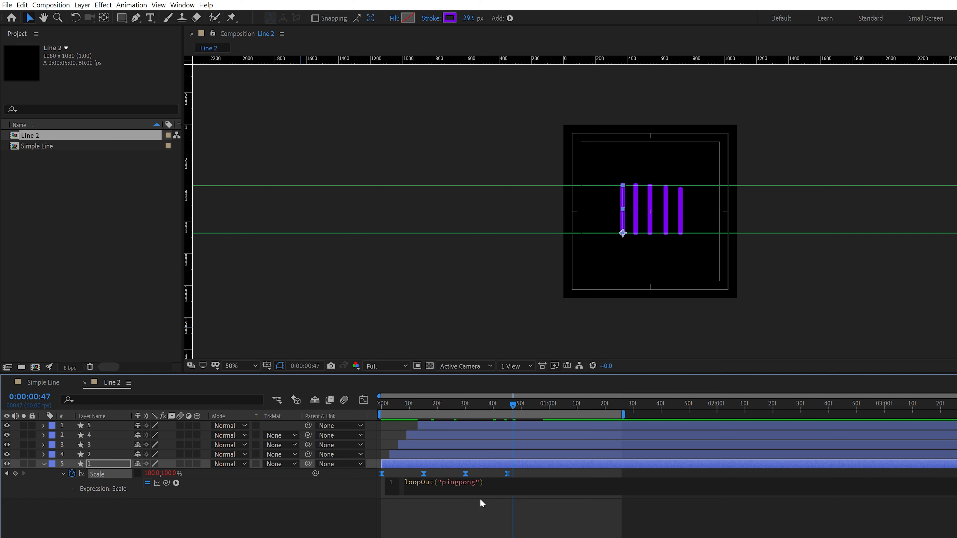
click(665, 507)
key(space)
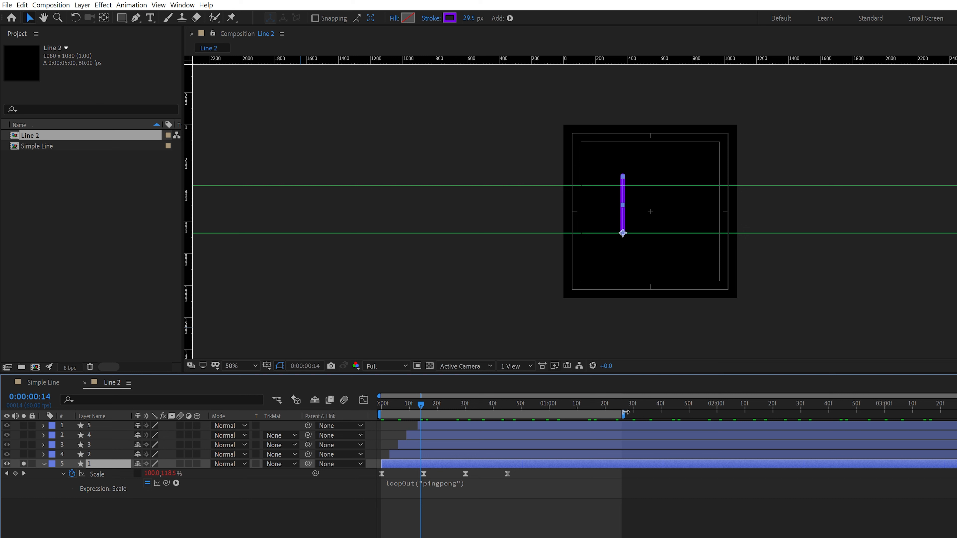
Extend the work area to just past three seconds, preview layer 1's looping scale, and undo the extension.
drag(624, 413, 898, 411)
key(space)
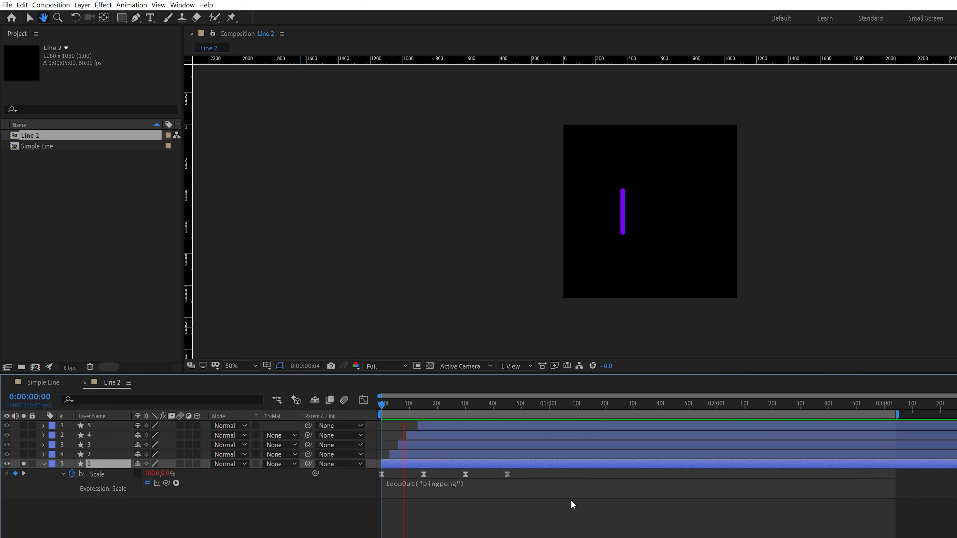
key(space)
key(ctrl+z)
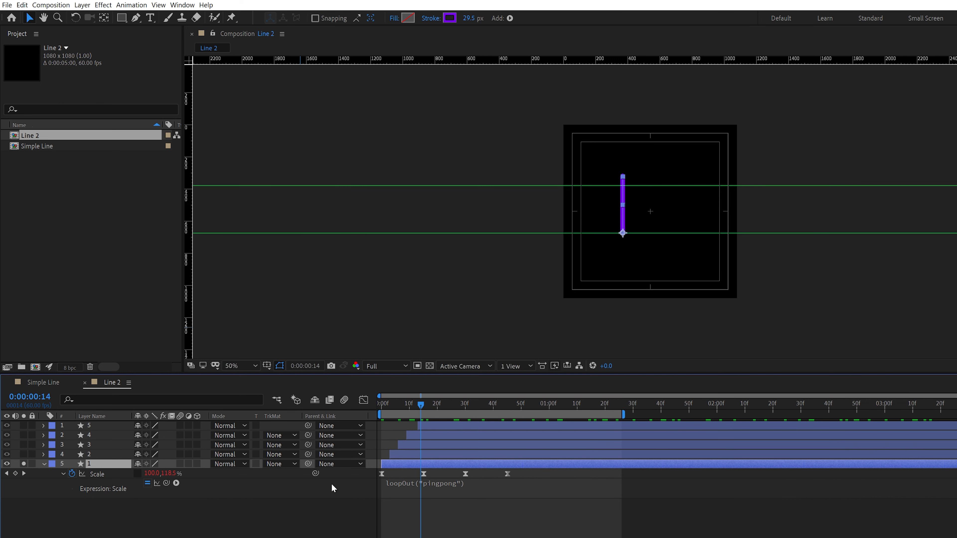
Copy layer 1's Scale expression and reveal the Scale keyframes of layers 2 to 5.
click(400, 486)
key(ctrl+c)
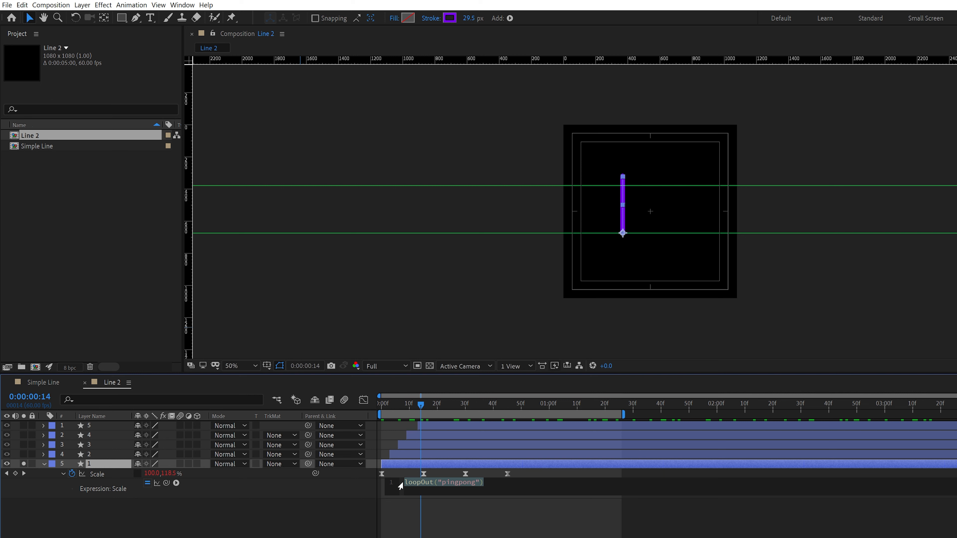
click(105, 457)
shift+click(430, 426)
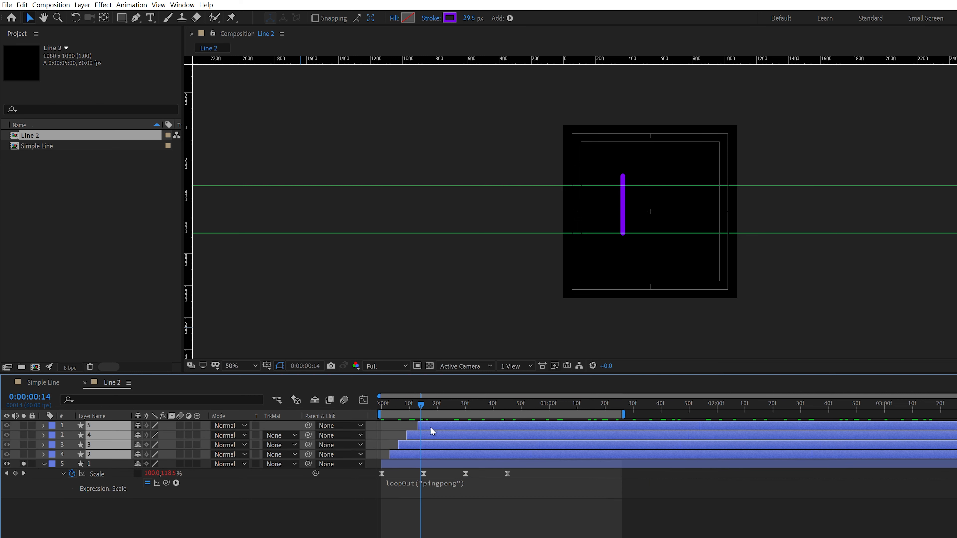
key(u)
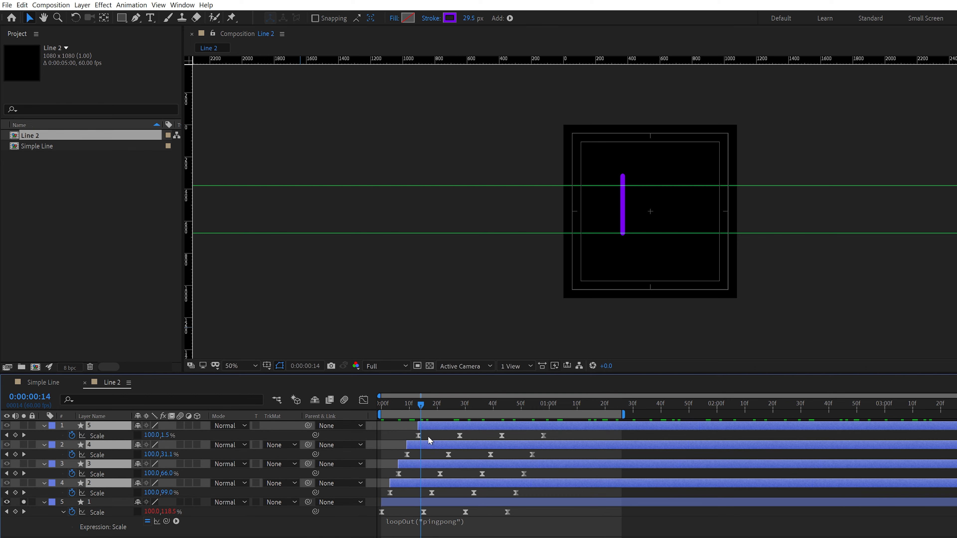
Add the copied expression loopOut("pingpong") to the Scale property of layers 2, 3, 4 and 5.
alt+click(72, 493)
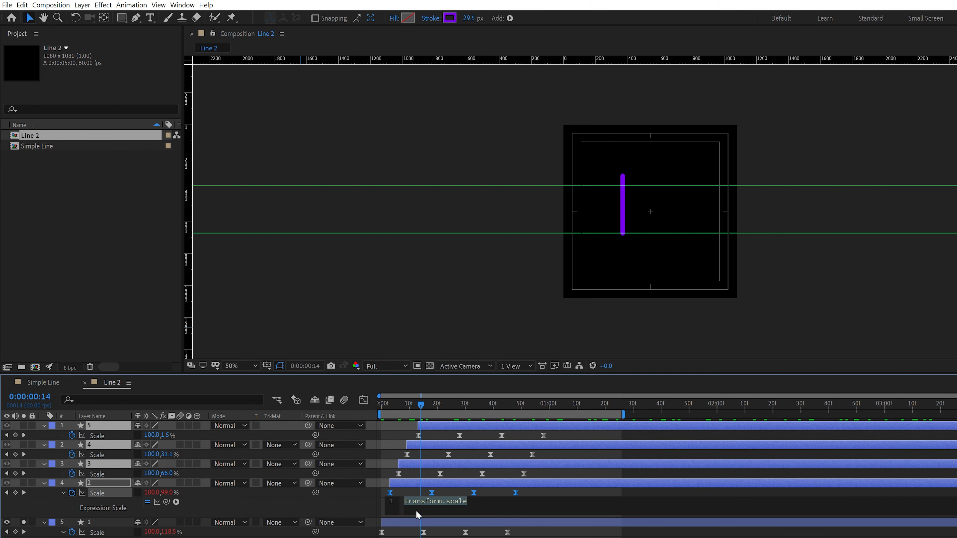
key(ctrl+v)
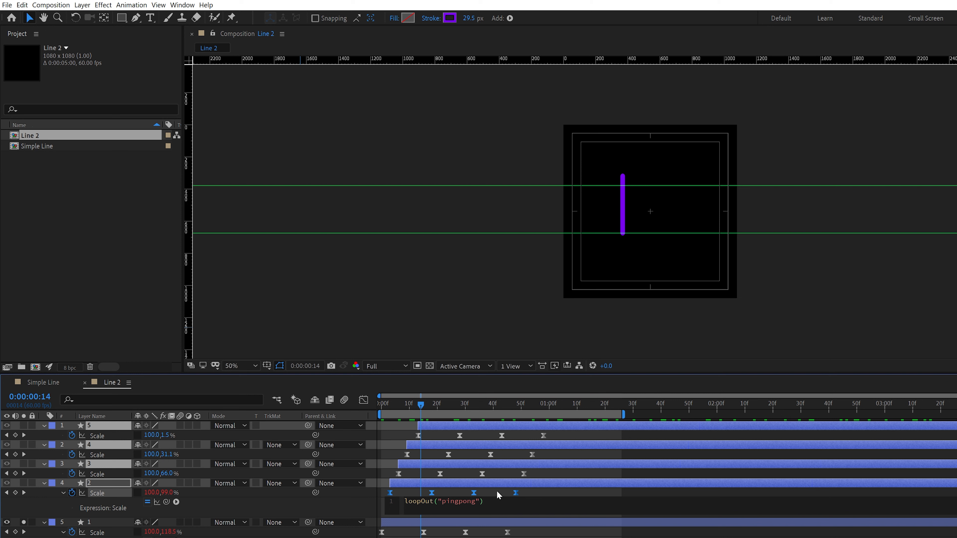
alt+click(71, 473)
key(ctrl+v)
alt+click(72, 455)
key(ctrl+v)
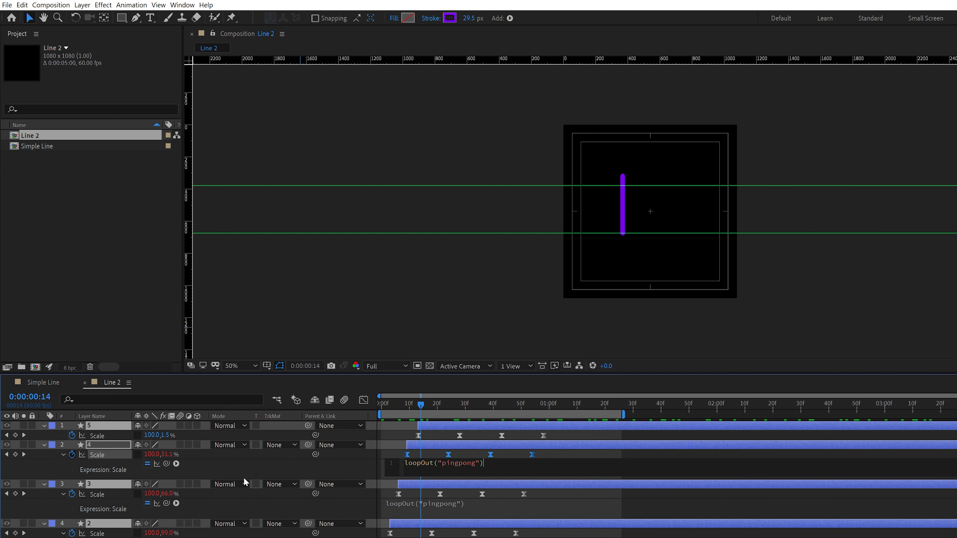
alt+click(71, 435)
key(ctrl+v)
Preview the looping lines and scrub through the timeline past two and a half seconds.
key(space)
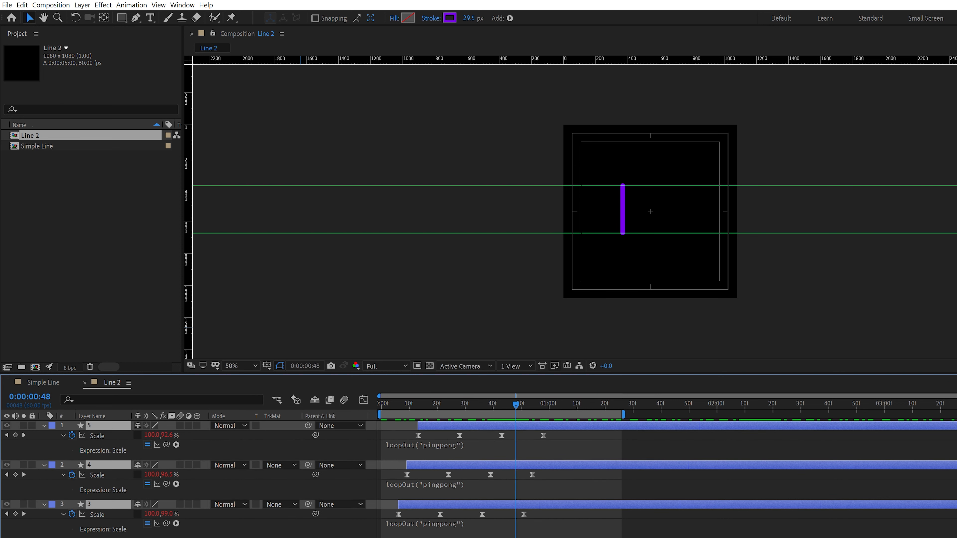
drag(381, 402, 806, 494)
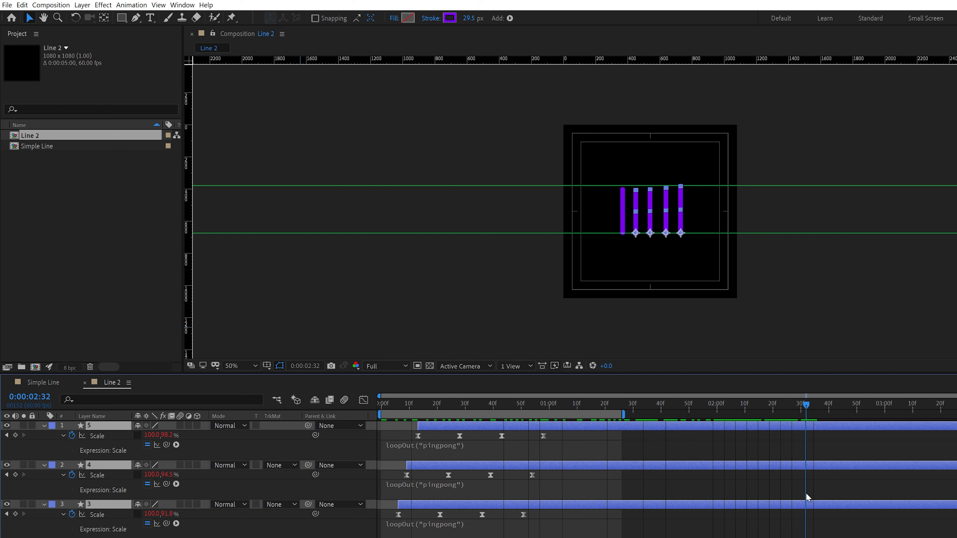
drag(807, 494, 835, 496)
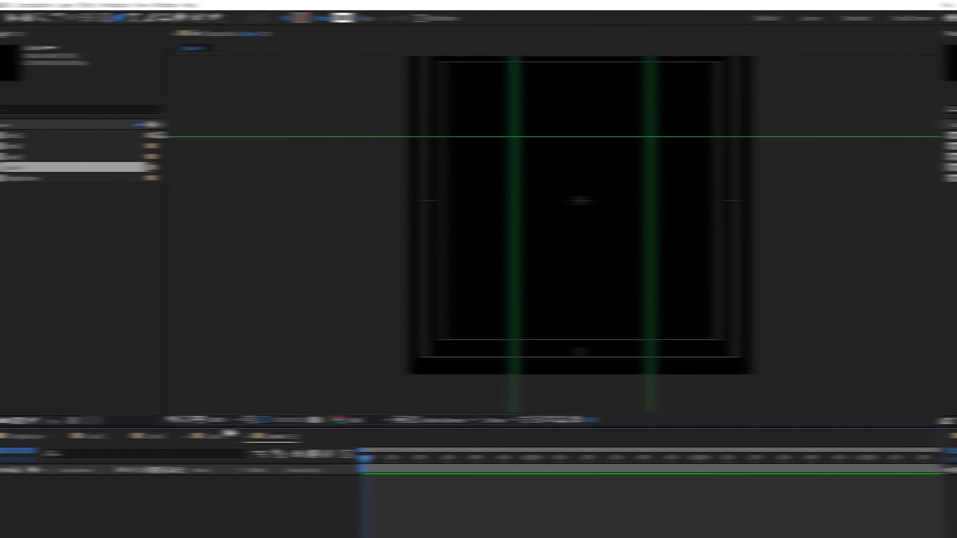
Hide the guides in the Line 4 composition.
click(241, 420)
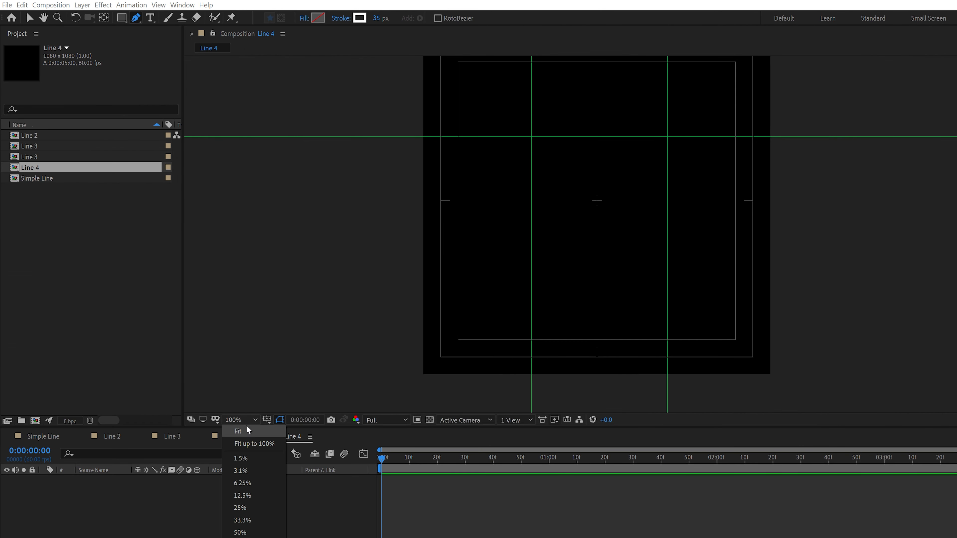
click(266, 419)
click(279, 462)
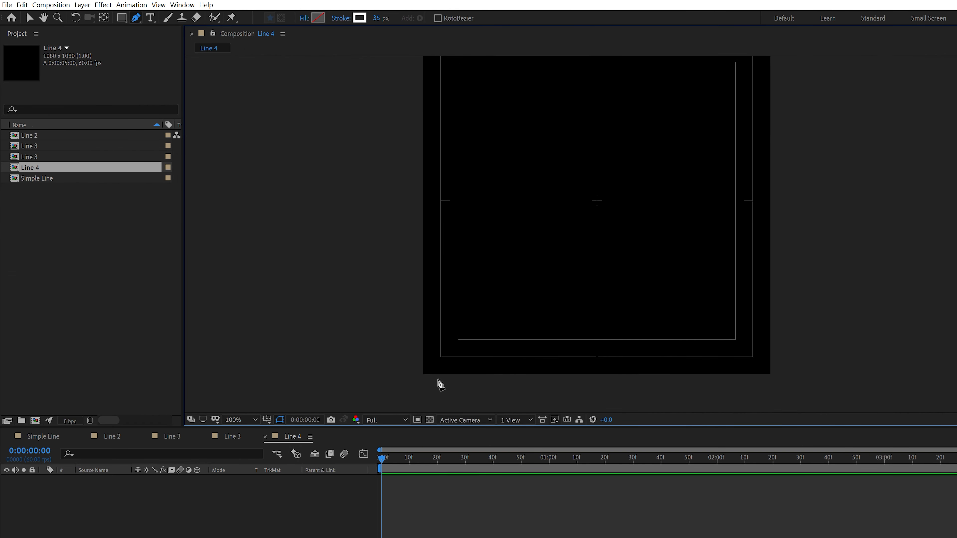
drag(564, 323, 581, 325)
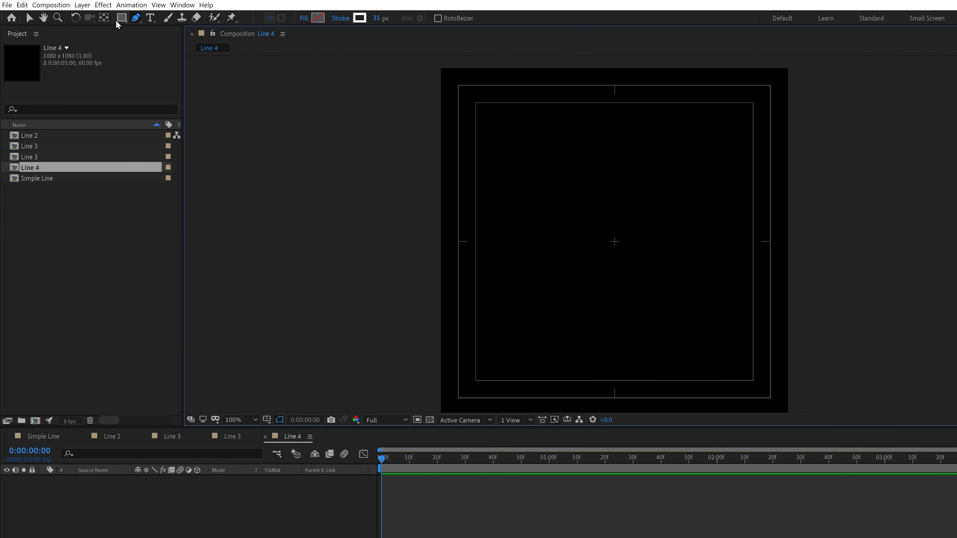
Draw a white circle about 355 px across in the lower middle of the composition and set its stroke width to 19 px.
drag(121, 18, 166, 37)
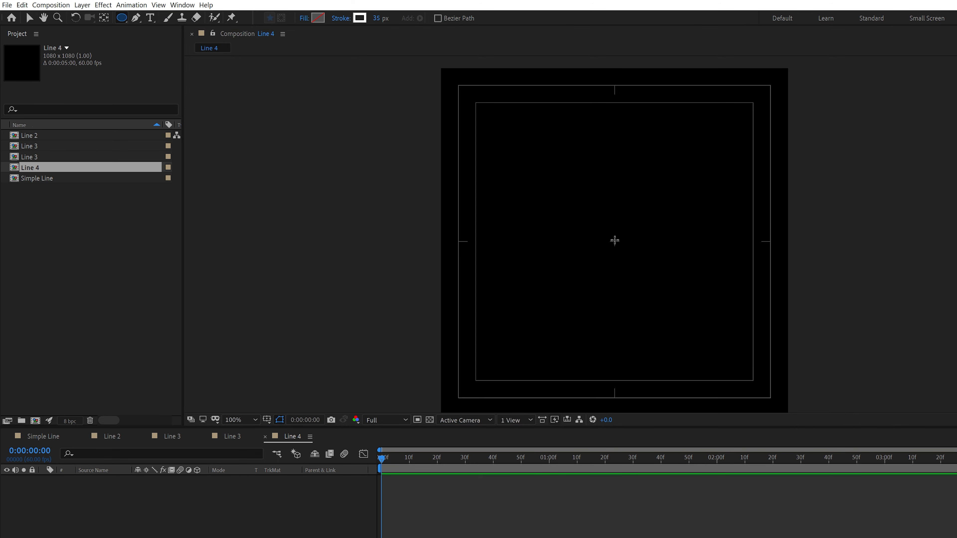
mouse_move(615, 240)
mouse_down()
mouse_move(671, 327)
mouse_move(685, 321)
mouse_move(627, 280)
mouse_up()
click(104, 19)
key(v)
mouse_move(645, 251)
mouse_down()
mouse_move(645, 298)
mouse_move(678, 344)
mouse_up()
double_click(615, 329)
drag(468, 18, 468, 31)
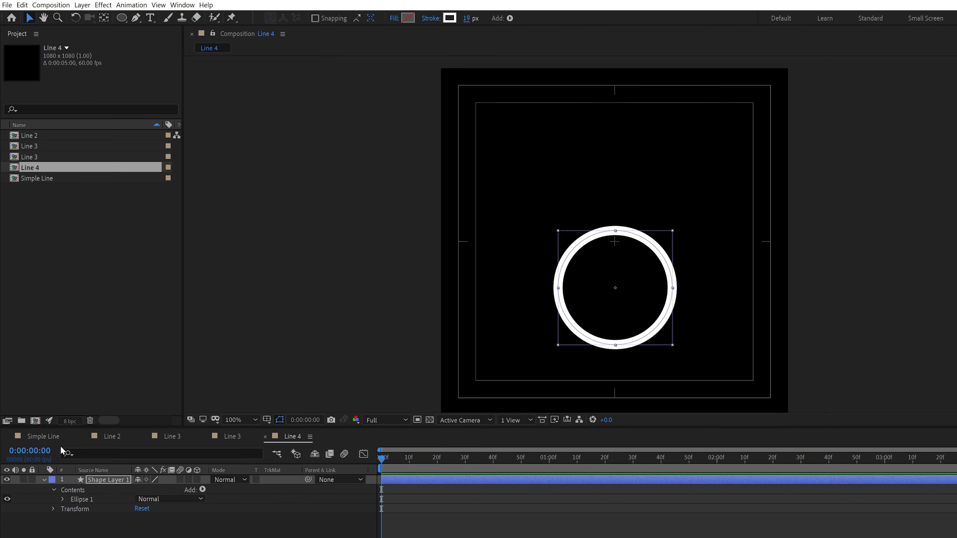
Lock the circle's layer and, with the rulers shown, place a horizontal guide through the circle's centre.
click(44, 480)
click(32, 480)
key(g)
scroll(648, 232, up, 1)
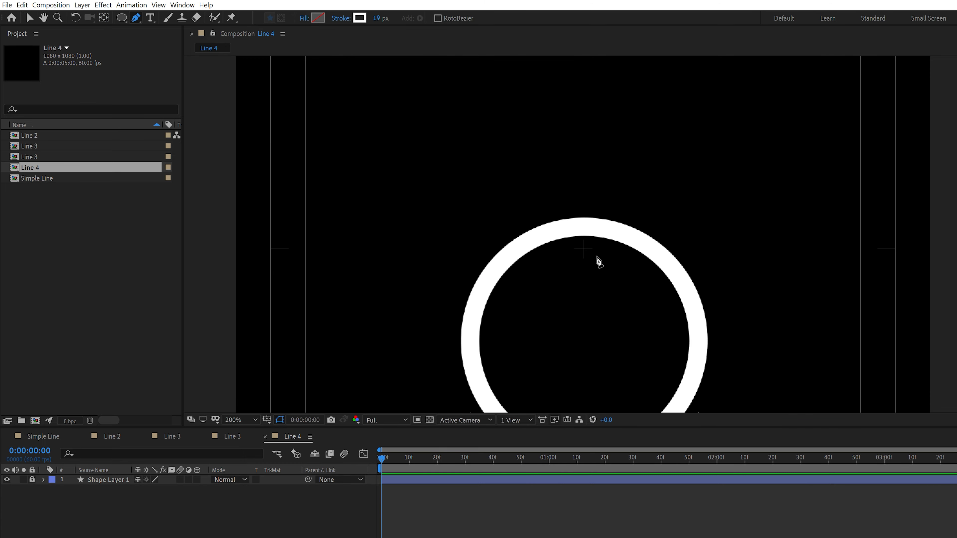
drag(569, 264, 611, 159)
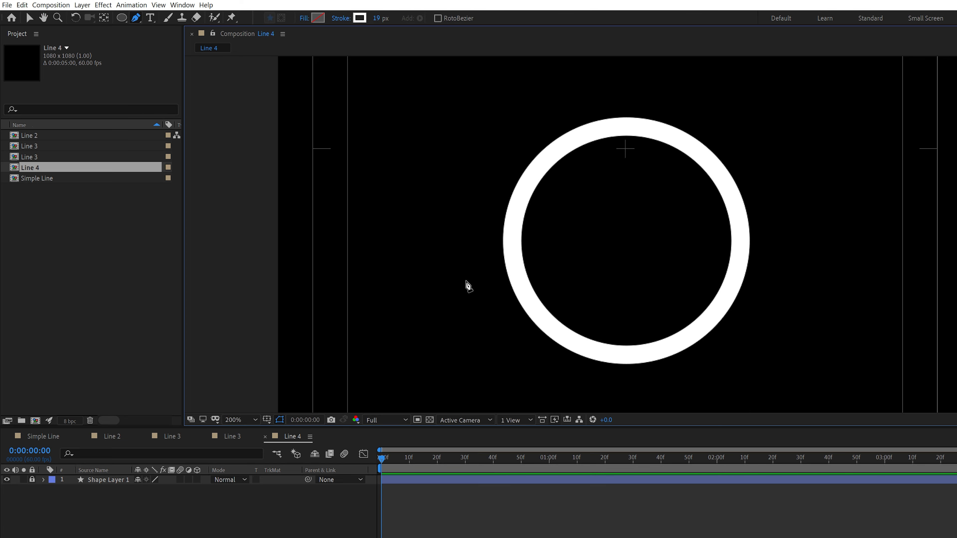
key(ctrl+r)
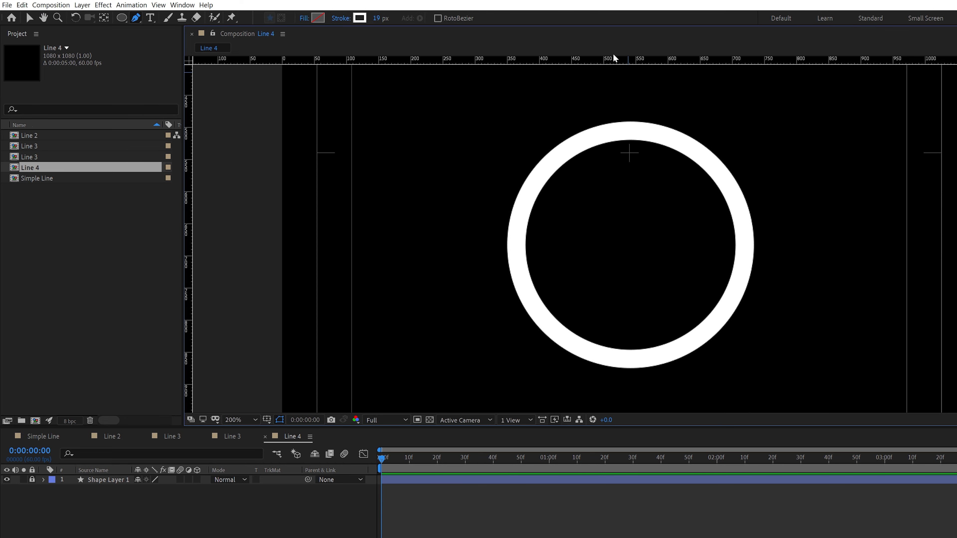
drag(614, 60, 614, 243)
Start a pen path on a new shape layer from the circle's left point to its bottom point and make its stroke red.
click(516, 243)
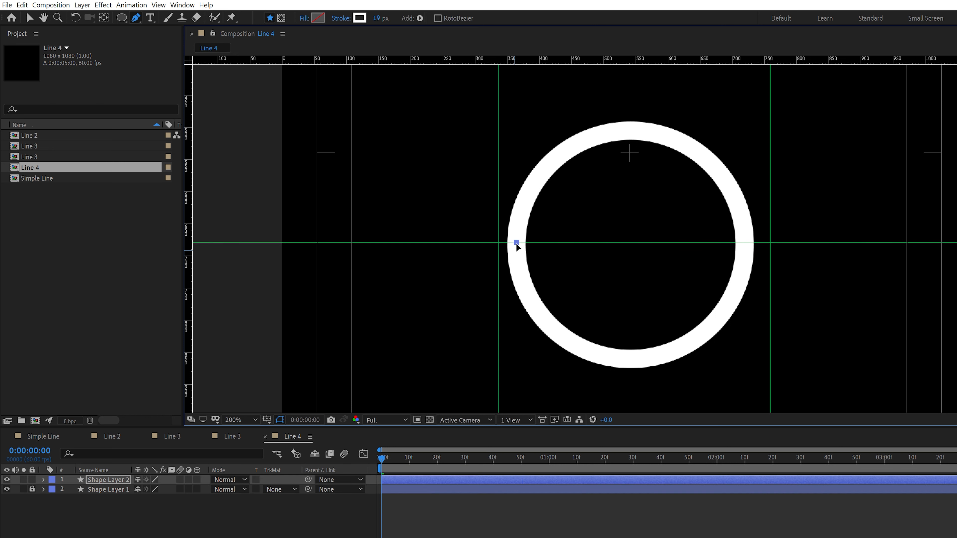
drag(625, 358, 678, 359)
click(359, 17)
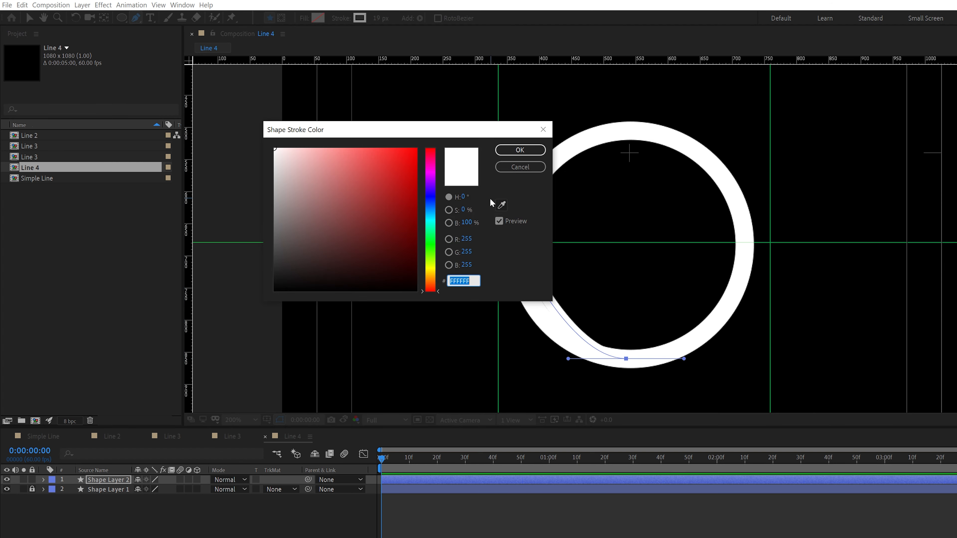
click(396, 186)
click(520, 150)
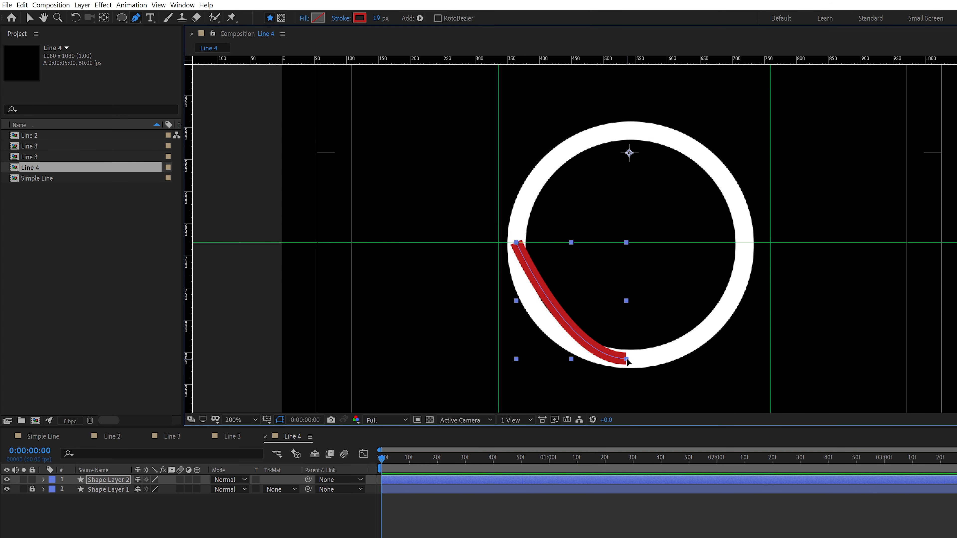
Curve the red path along the circle's lower-left quarter and extend it to the circle's right point, forming a half circle.
click(627, 359)
drag(569, 360, 521, 359)
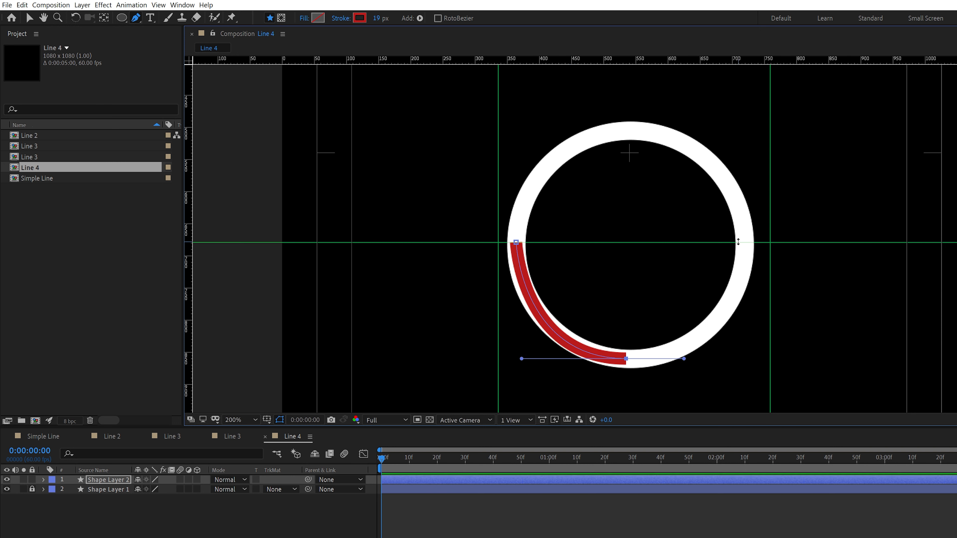
drag(746, 243, 752, 323)
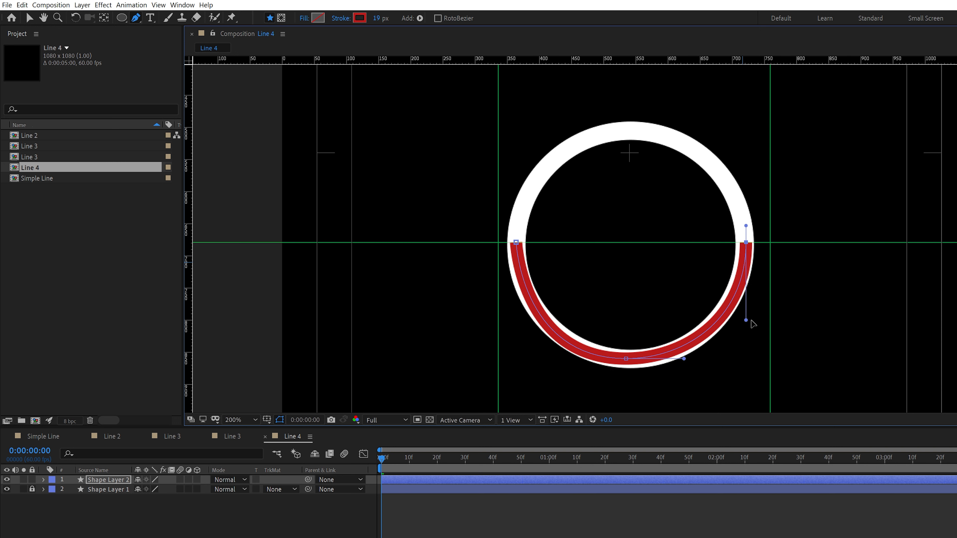
click(517, 244)
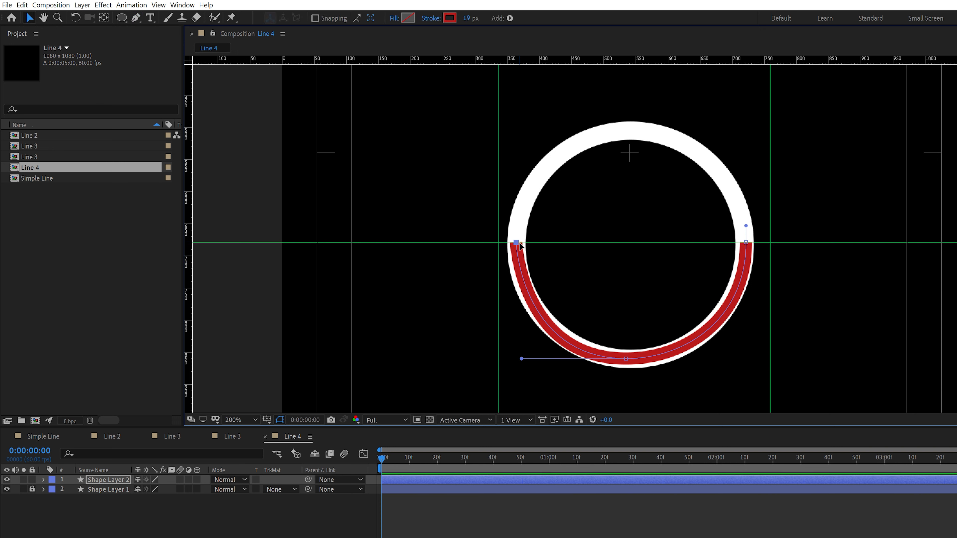
drag(519, 244, 516, 273)
Rename the half-circle layer LINE Circle and set its label colour to Yellow.
key(Return)
text(LI)
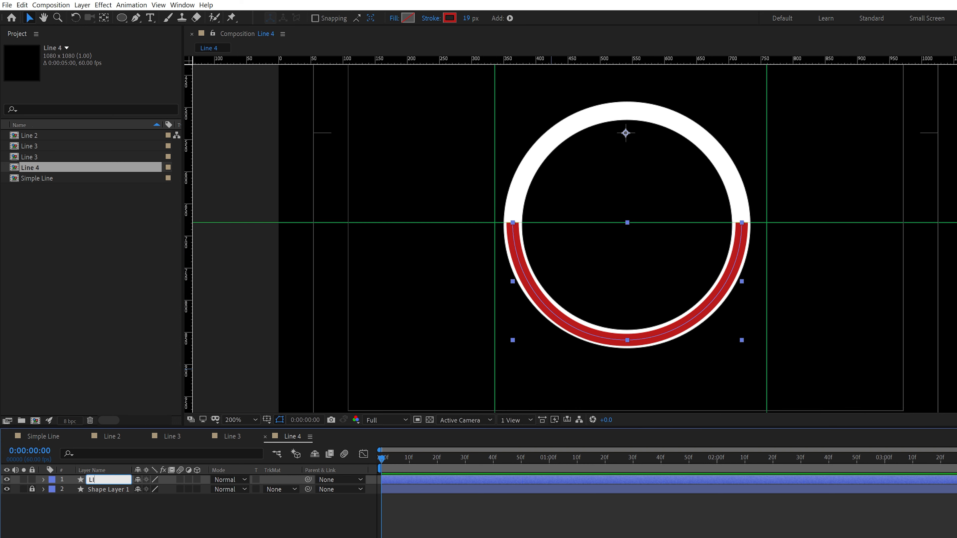
text(NE Ci)
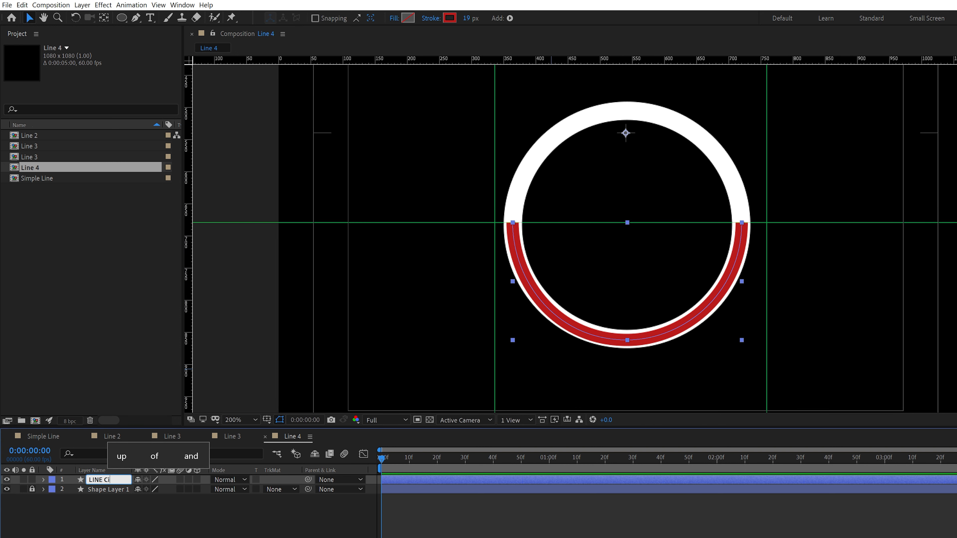
text(rcle)
key(Return)
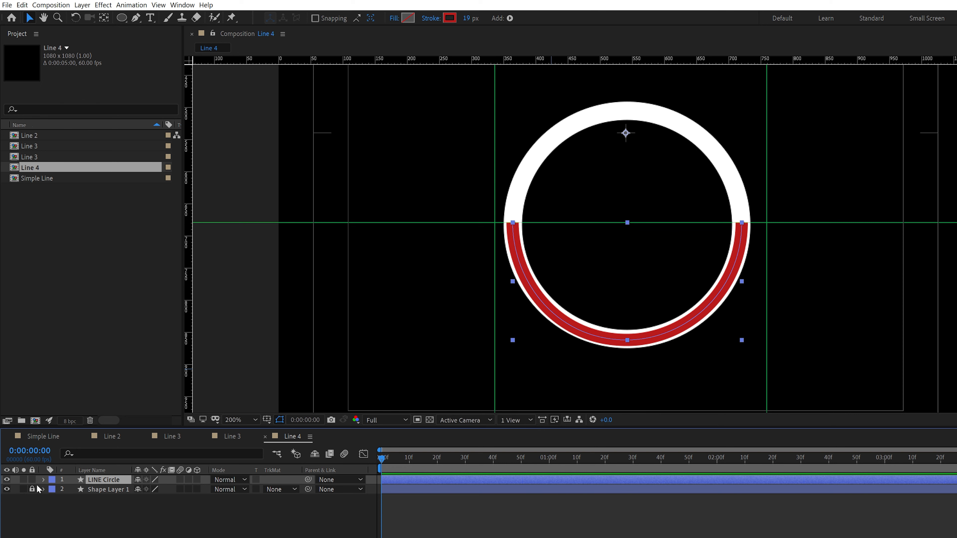
click(52, 480)
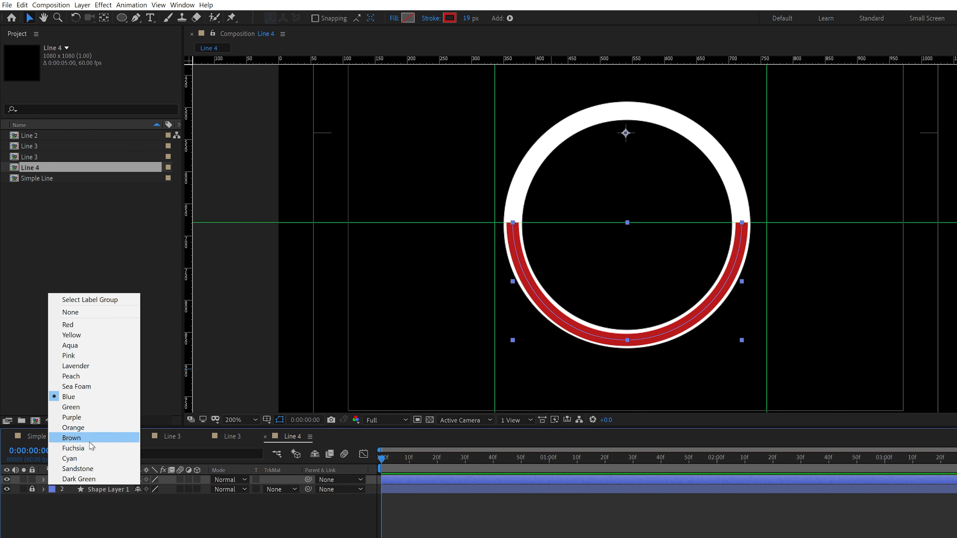
click(80, 338)
Move the two vertical guides onto the left and right ends of the red half circle.
scroll(730, 268, down, 1)
drag(601, 286, 602, 309)
scroll(615, 241, up, 1)
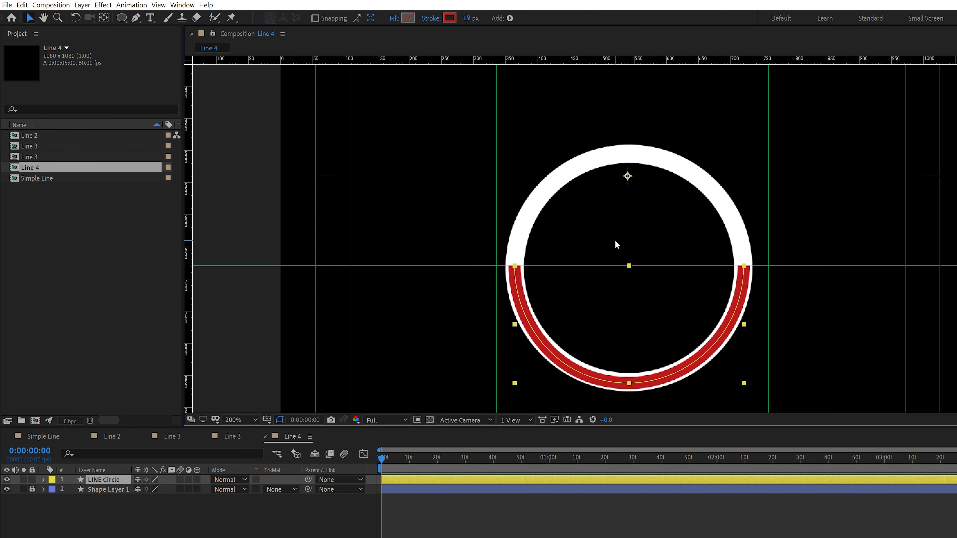
drag(496, 223, 513, 260)
drag(768, 169, 745, 169)
scroll(644, 226, down, 1)
key(g)
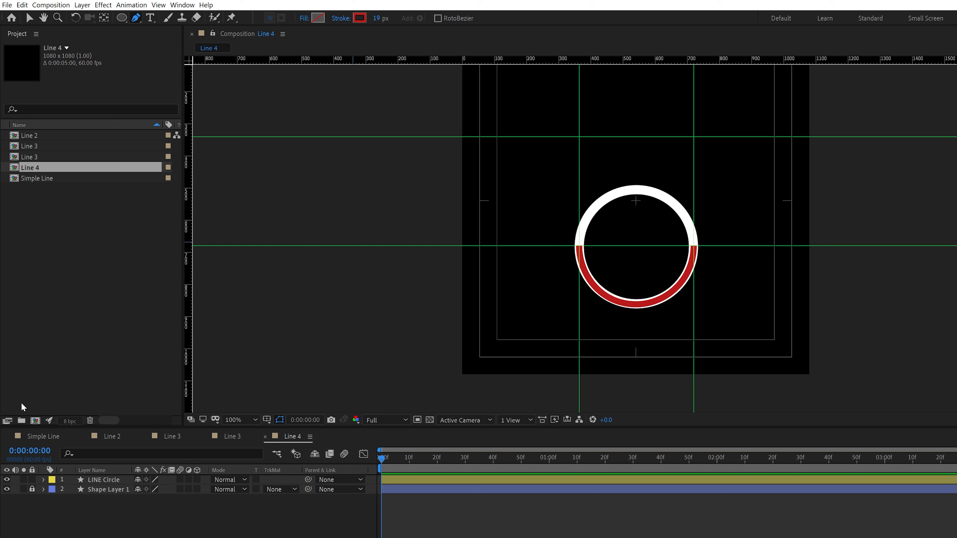
Duplicate the LINE Circle layer and rename the copy Ball.
click(95, 480)
key(ctrl+f)
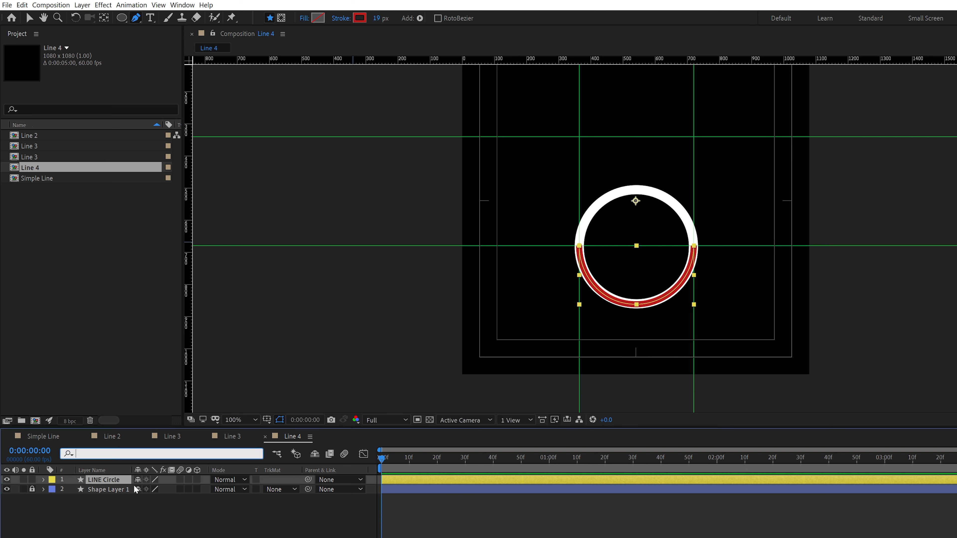
click(110, 482)
key(ctrl+d)
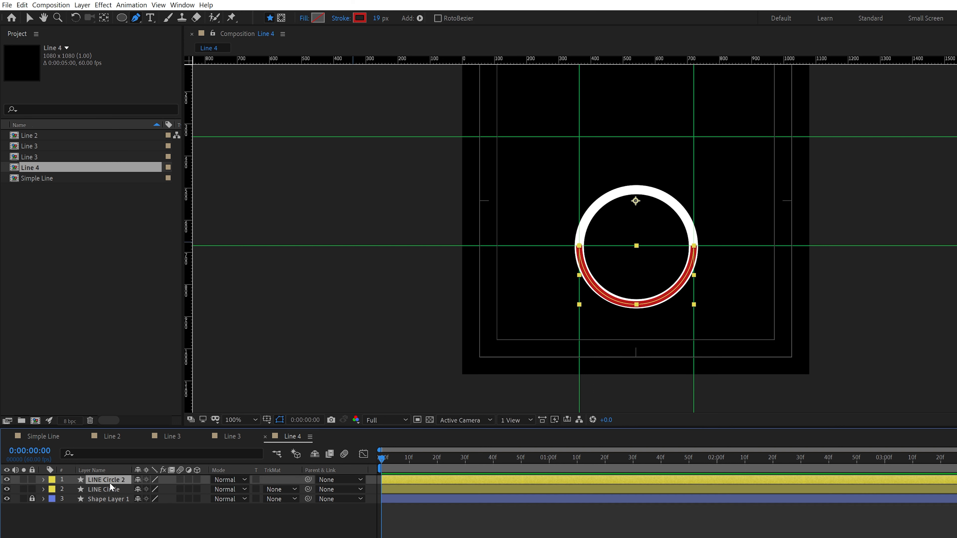
key(Return)
text(Ball)
key(Return)
Extend the Ball path from its left end up to a curved peak on the upper horizontal guide, above the circle's centre.
scroll(545, 288, up, 1)
click(509, 253)
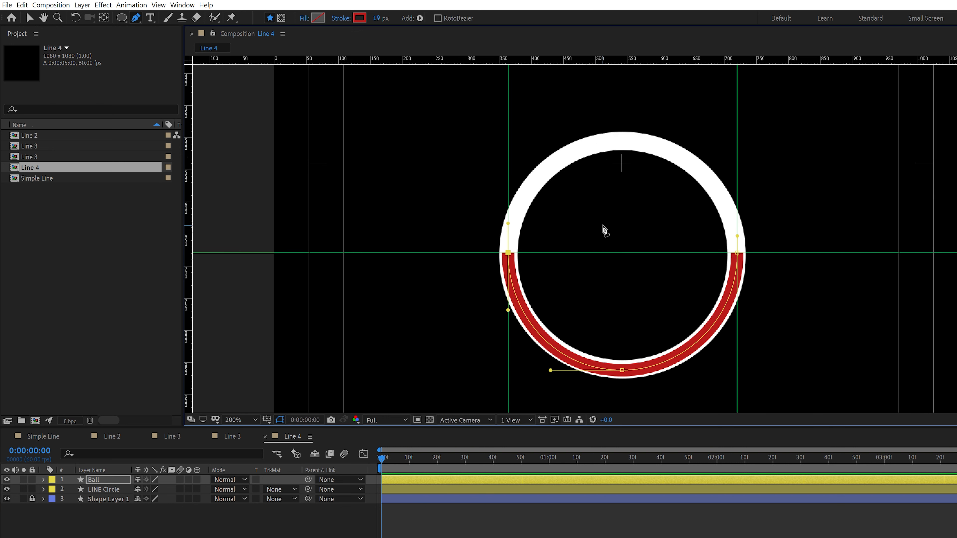
scroll(605, 231, down, 1)
scroll(618, 150, up, 1)
scroll(581, 227, down, 1)
drag(654, 231, 681, 231)
scroll(685, 256, up, 1)
drag(563, 118, 585, 117)
drag(532, 117, 531, 118)
drag(701, 339, 645, 272)
right_click(645, 272)
click(107, 482)
drag(528, 181, 517, 240)
click(520, 110)
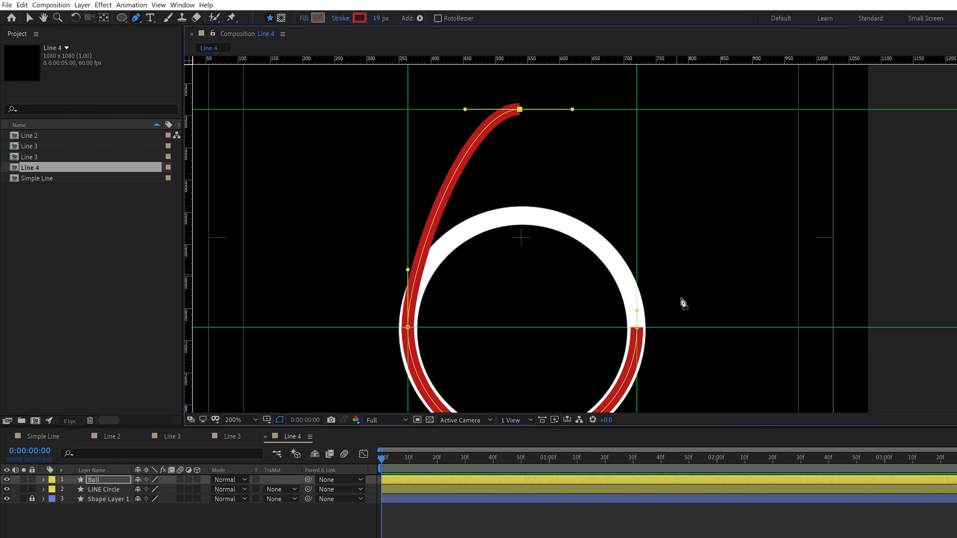
Close the Ball path by connecting its peak to the right end of the half circle, forming a teardrop outline.
click(637, 329)
drag(522, 111, 519, 155)
drag(634, 353, 635, 306)
drag(521, 275, 597, 211)
scroll(598, 213, down, 1)
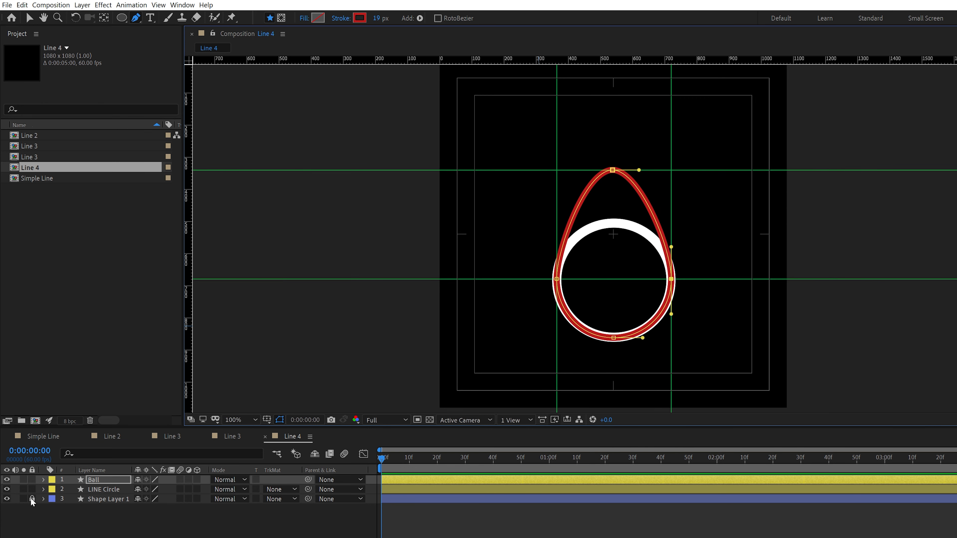
Add Trim Paths to the Ball shape and reduce its End value to 1%.
click(44, 479)
click(203, 490)
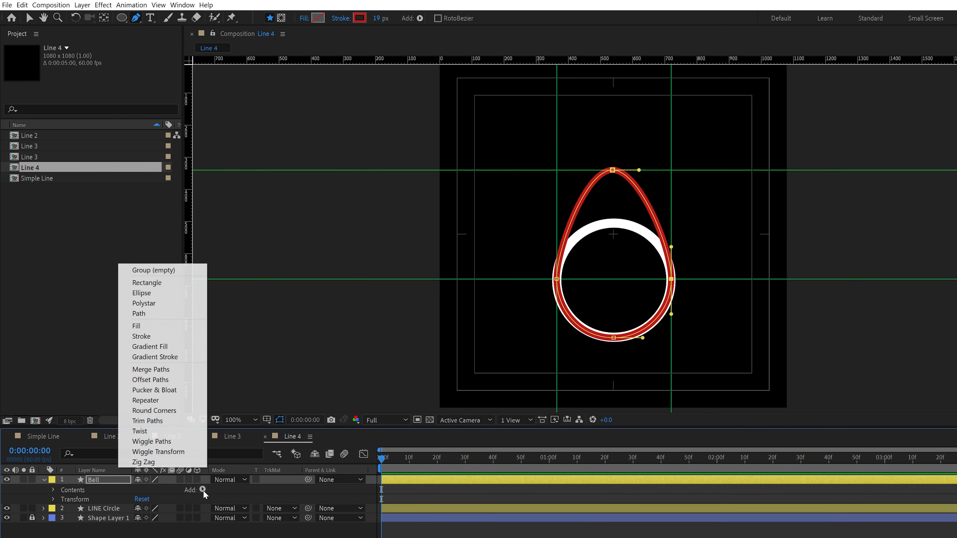
click(151, 421)
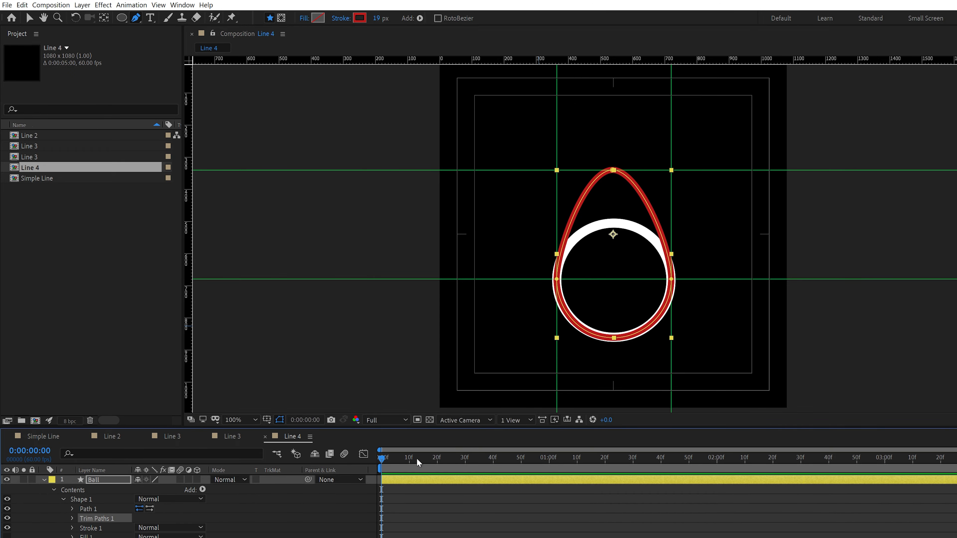
click(72, 519)
click(134, 498)
text(50)
key(Return)
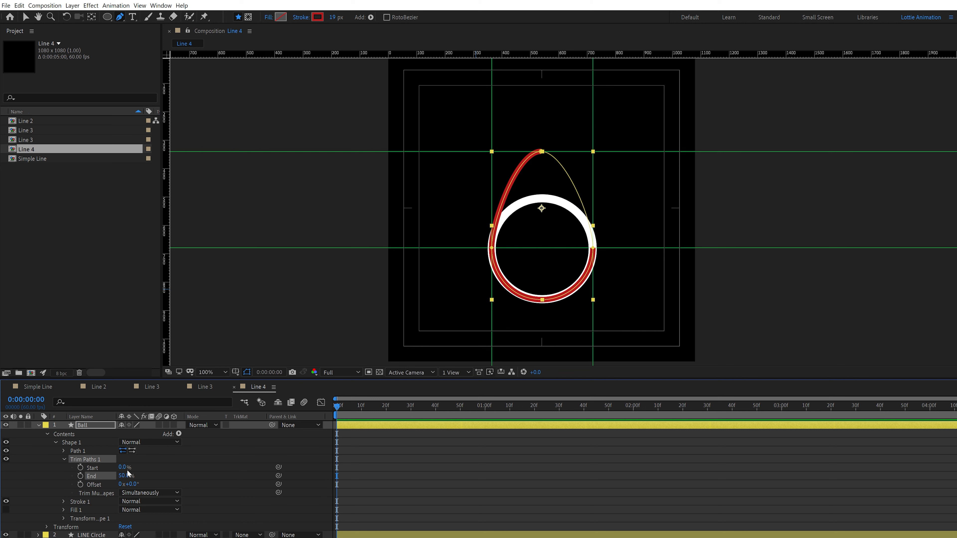
drag(125, 476, 116, 476)
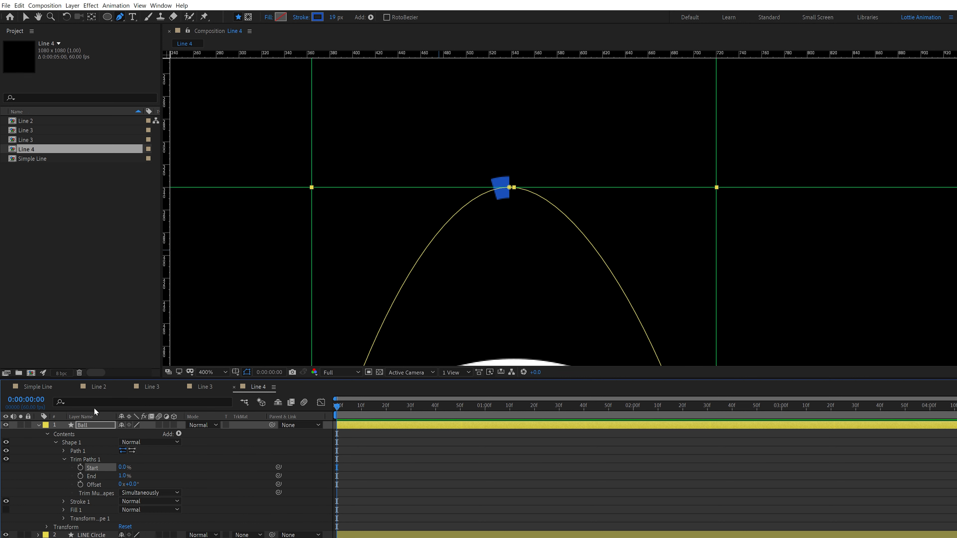
Find the Ball stroke's Line Cap property and set it to Round Cap.
click(92, 403)
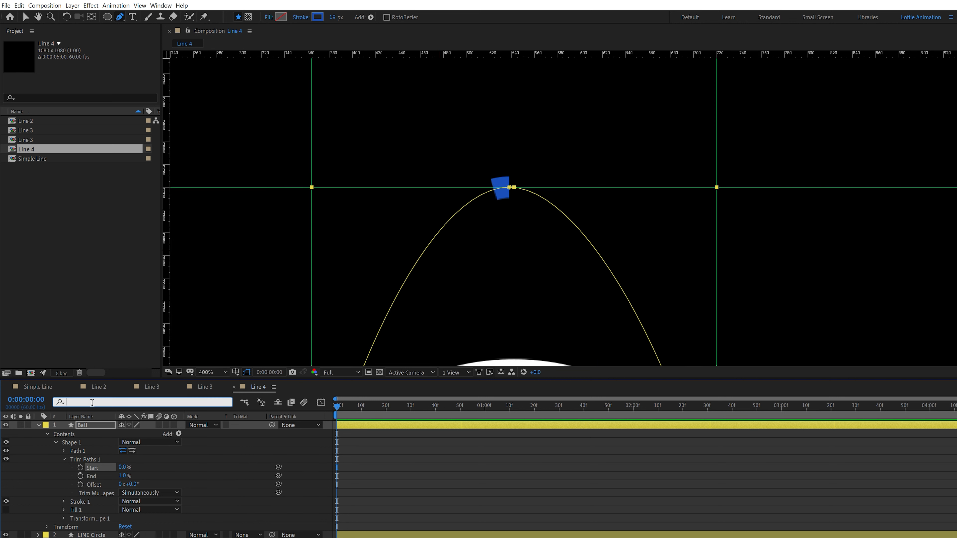
text(cap)
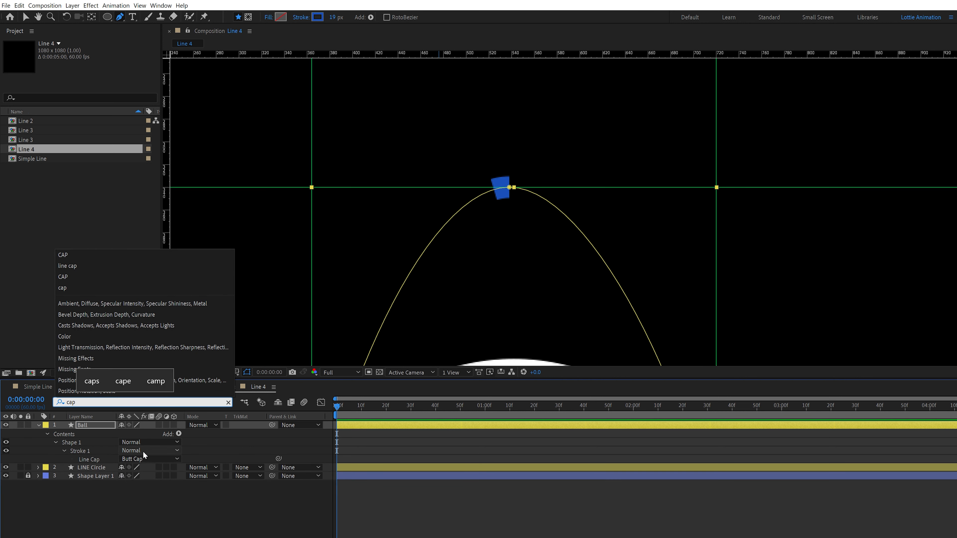
click(132, 459)
click(135, 478)
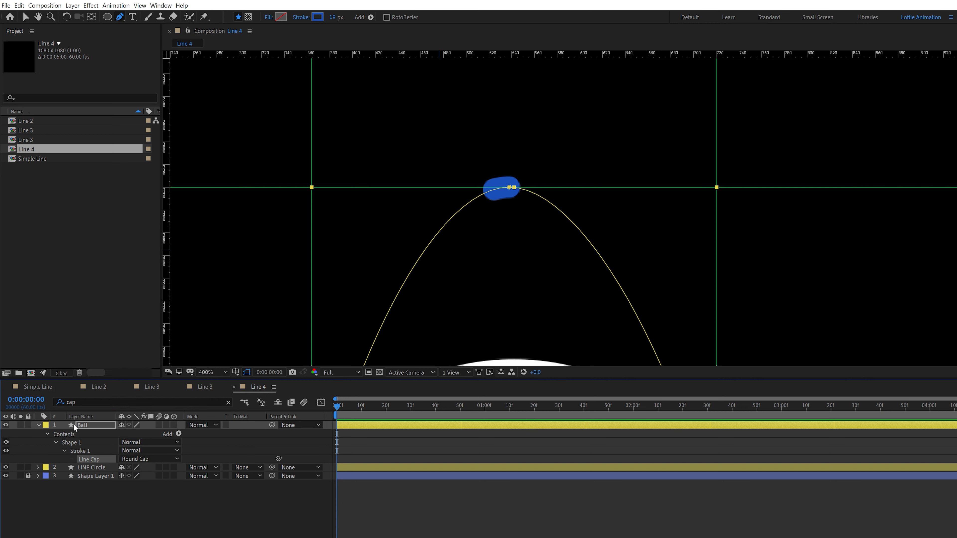
Enable keyframing for the Ball's trim Start and End at frame 0 and set Start to 0.9%.
key(u)
click(38, 426)
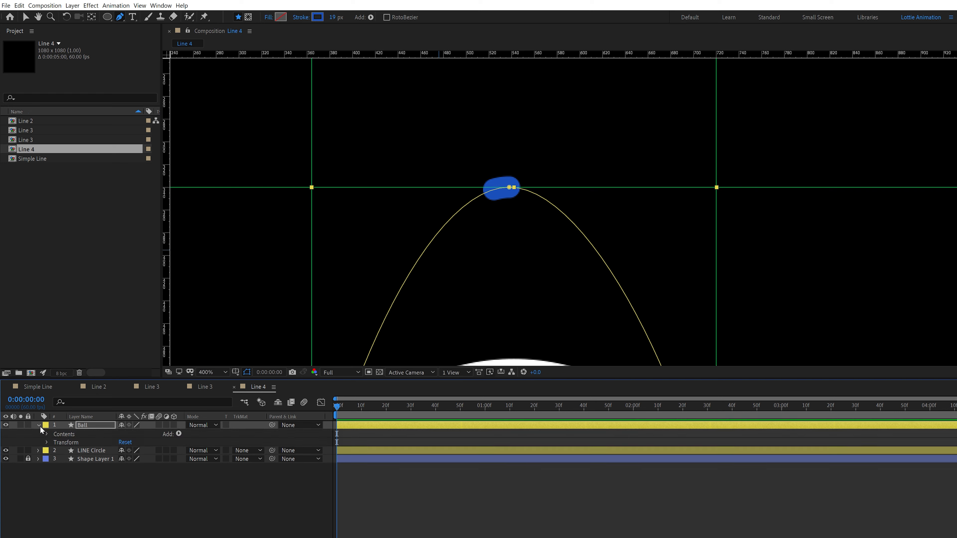
click(46, 434)
click(55, 443)
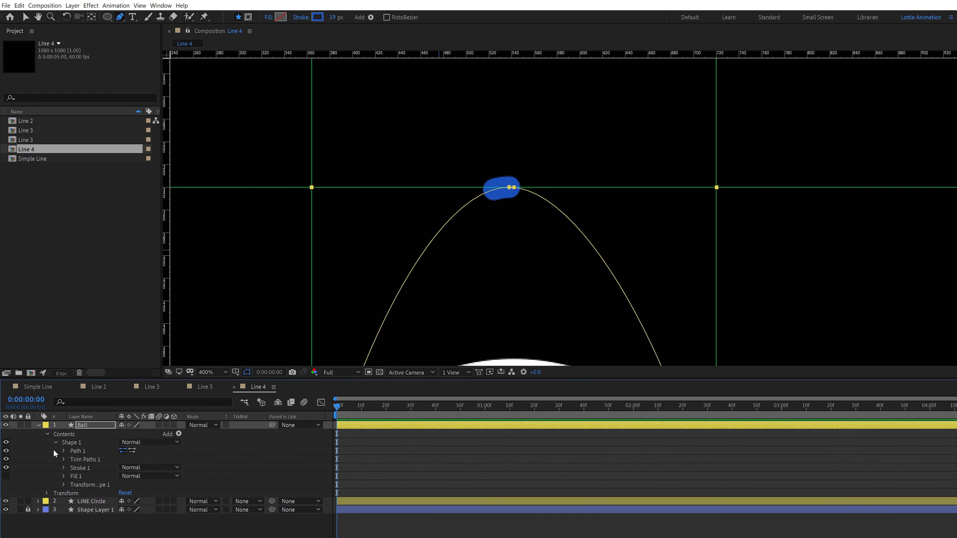
click(64, 459)
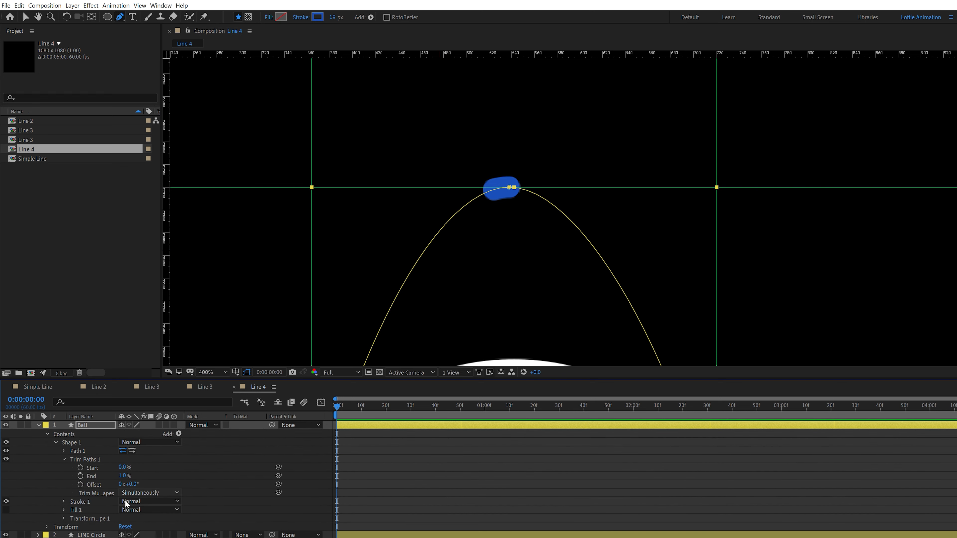
click(80, 468)
click(80, 475)
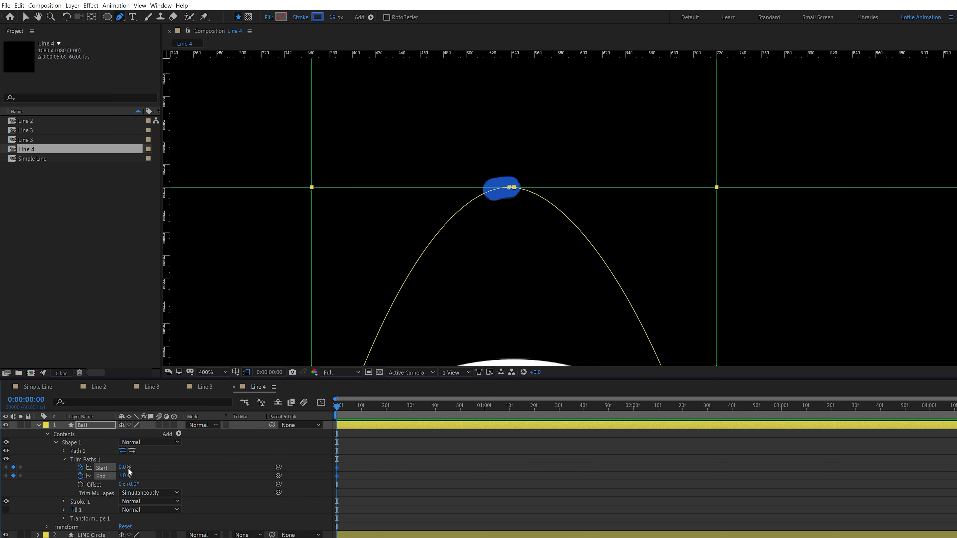
drag(127, 468, 121, 474)
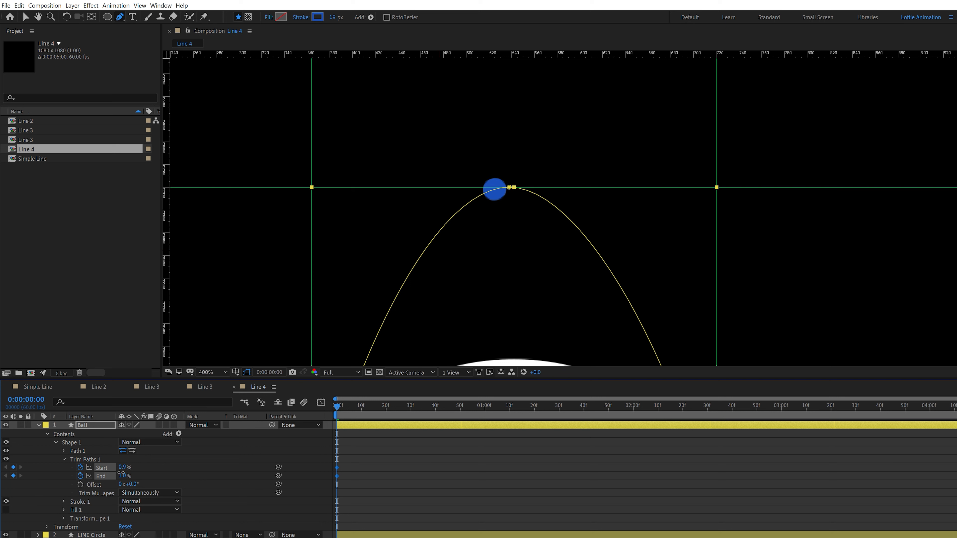
Set the Ball's keyframed trim Offset to -3.4° at frame 0, centring the dot on the path's peak.
scroll(489, 218, down, 2)
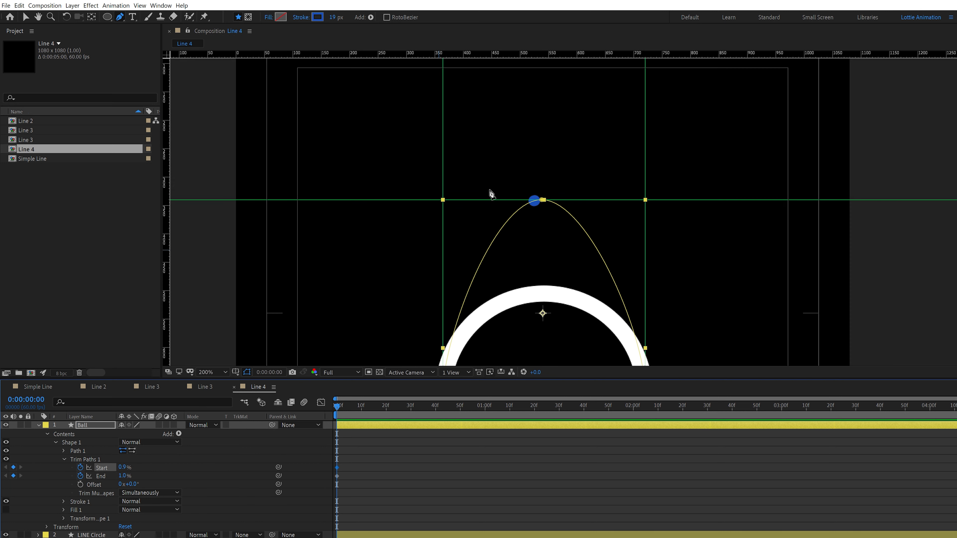
scroll(535, 219, up, 1)
key(v)
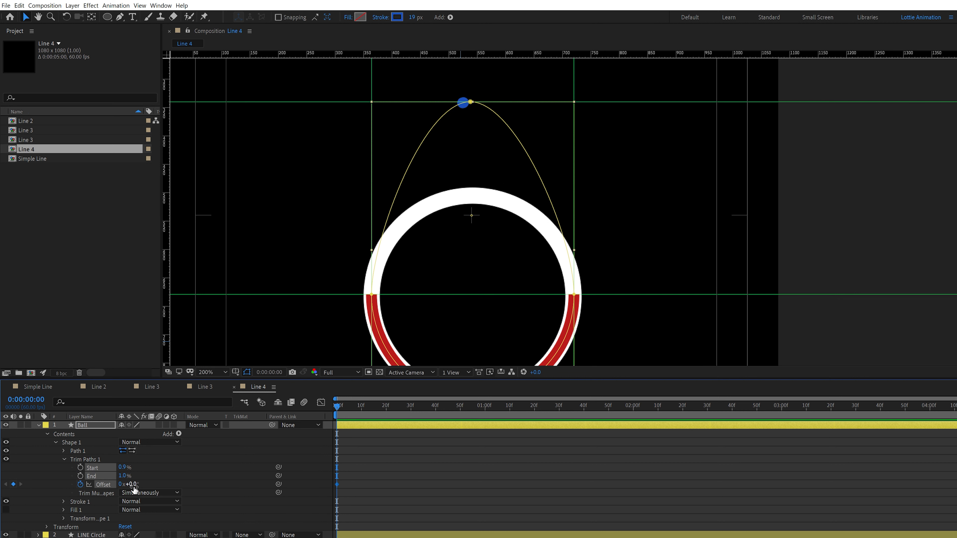
drag(134, 486, 89, 476)
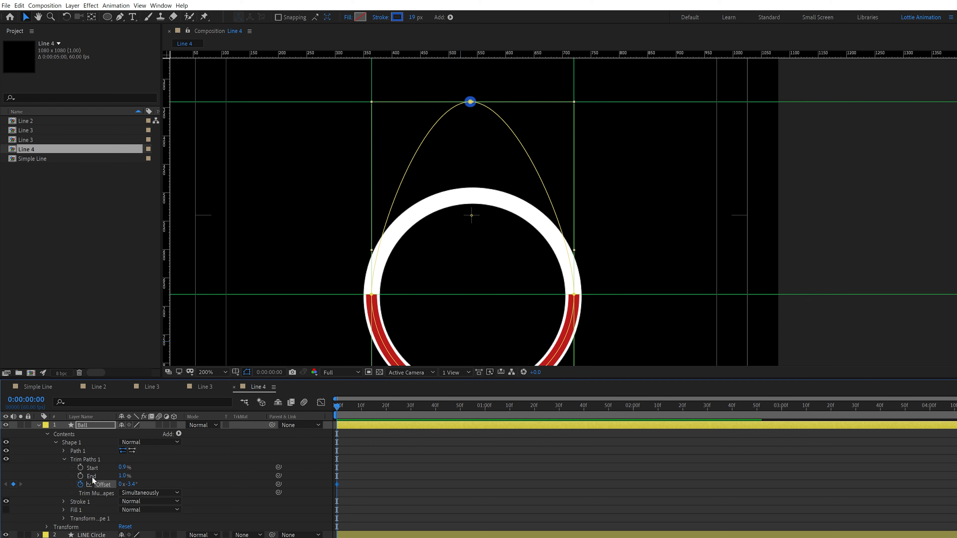
scroll(542, 123, down, 4)
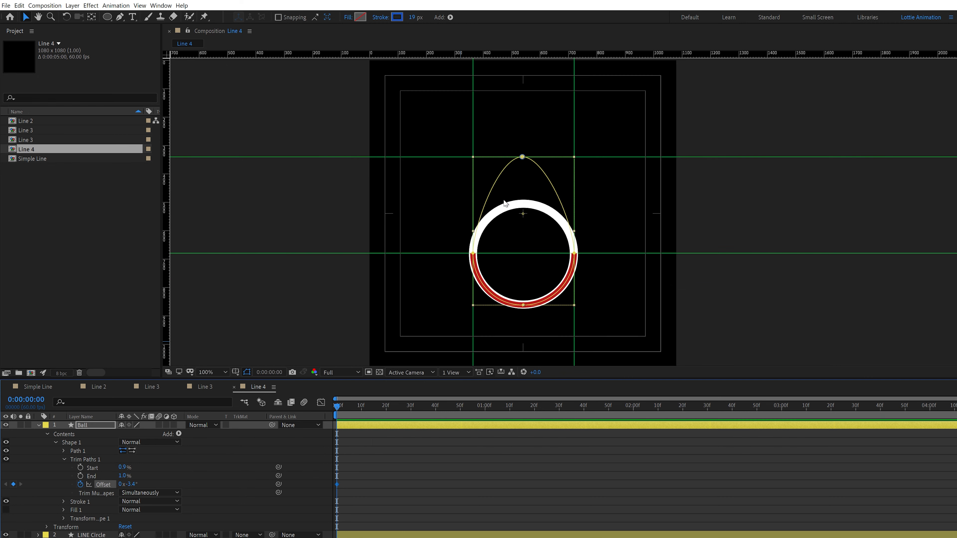
scroll(496, 184, up, 4)
drag(455, 261, 442, 321)
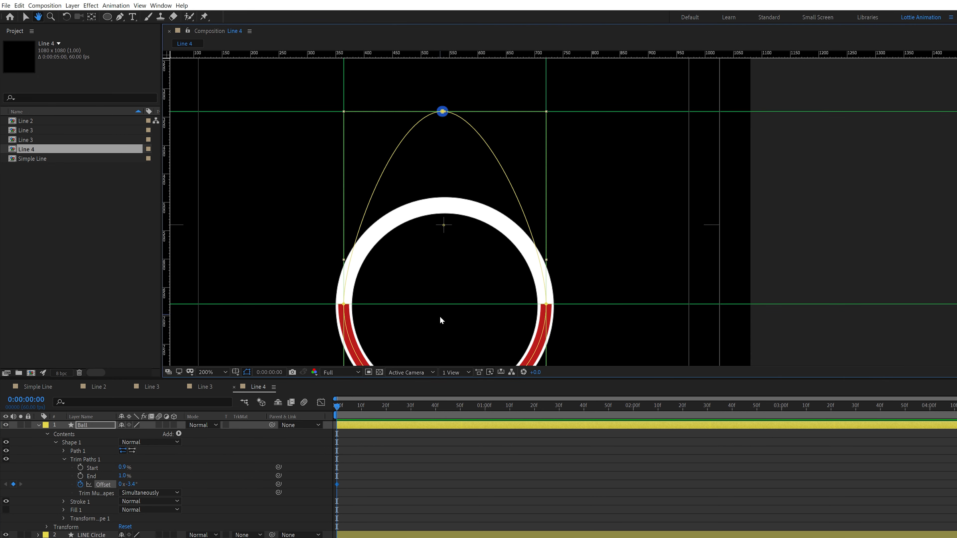
At frame 20, set the Ball's trim Offset to -113.6° so the dot reaches the right end of the half circle.
drag(339, 407, 387, 407)
mouse_move(132, 486)
mouse_down()
mouse_move(149, 485)
mouse_move(126, 484)
mouse_up()
scroll(499, 319, down, 1)
scroll(501, 309, up, 1)
drag(518, 259, 519, 237)
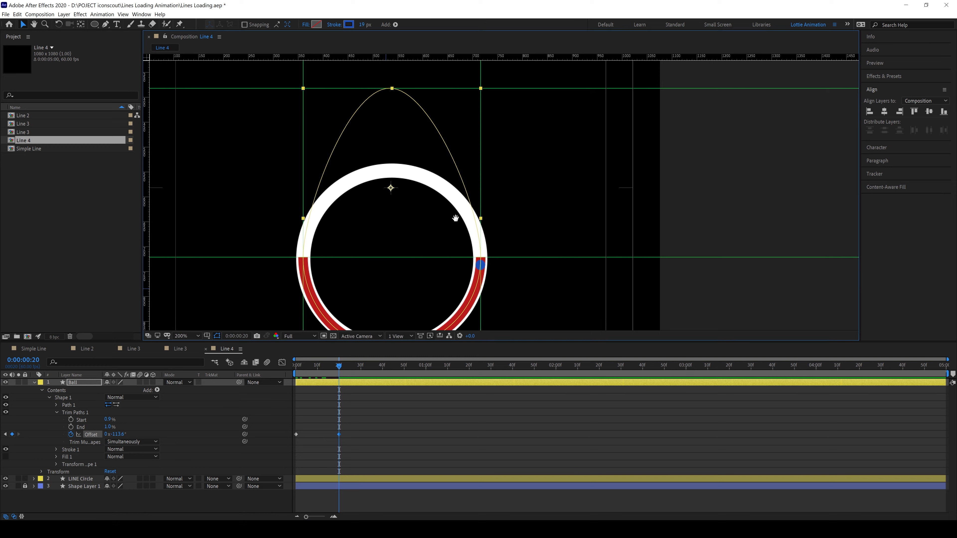
drag(456, 218, 461, 151)
Add Trim Paths to the LINE Circle layer and expand its properties.
click(63, 480)
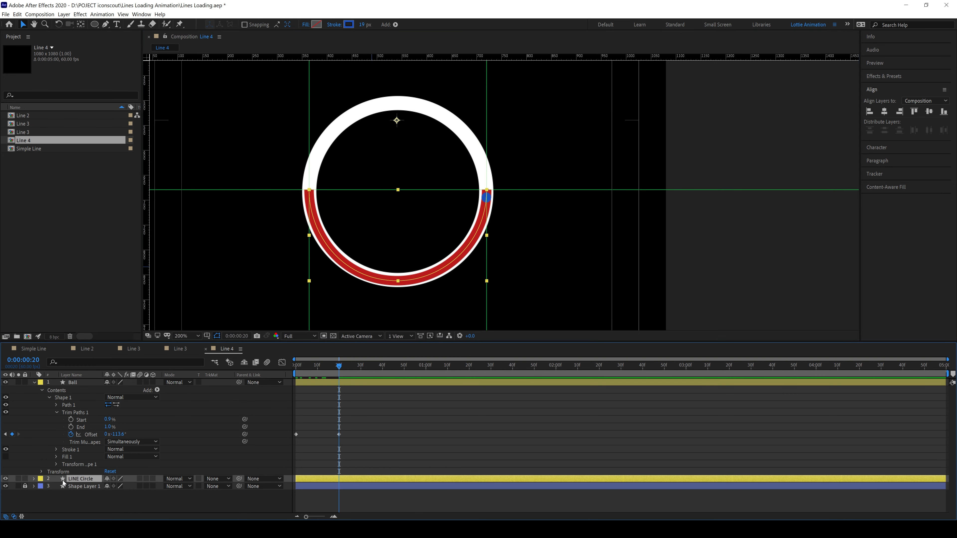
click(33, 479)
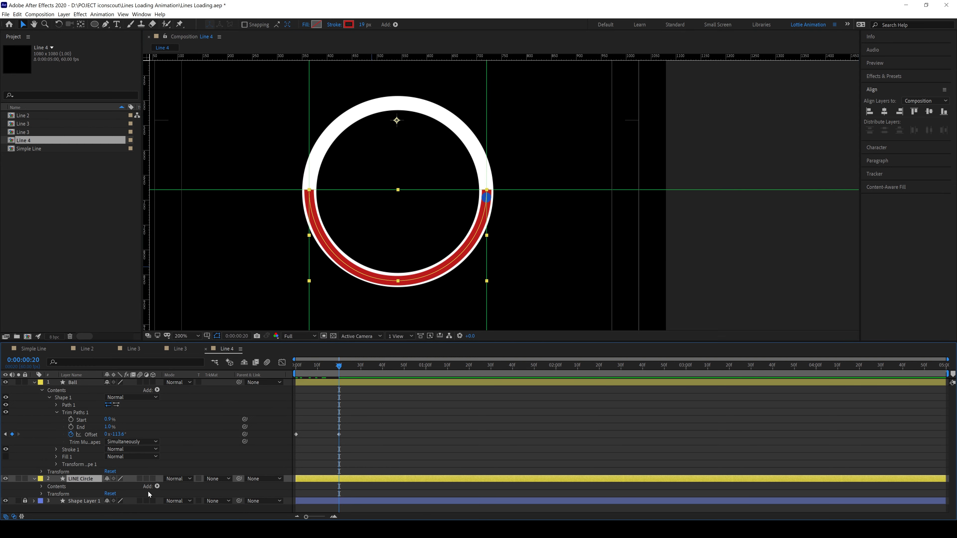
click(158, 486)
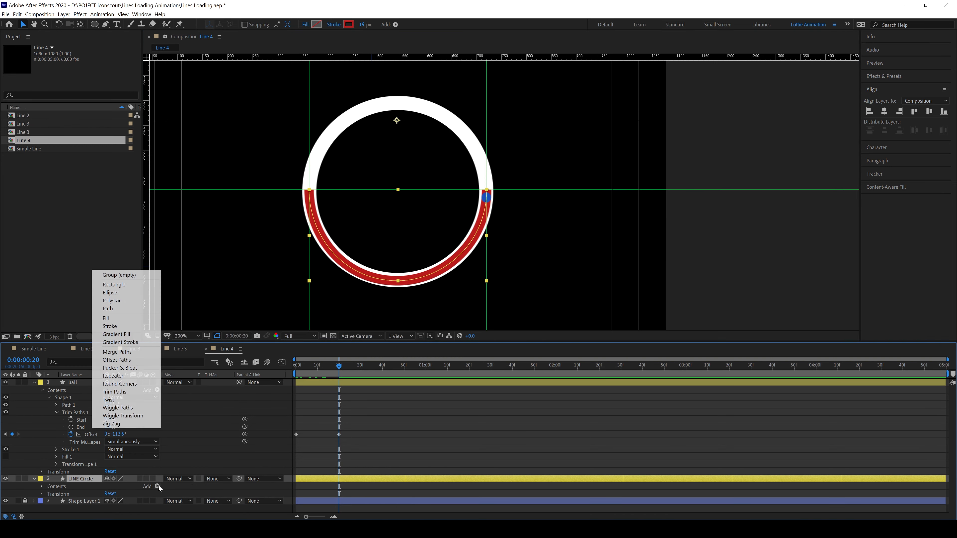
click(115, 392)
scroll(69, 493, down, 1)
click(50, 495)
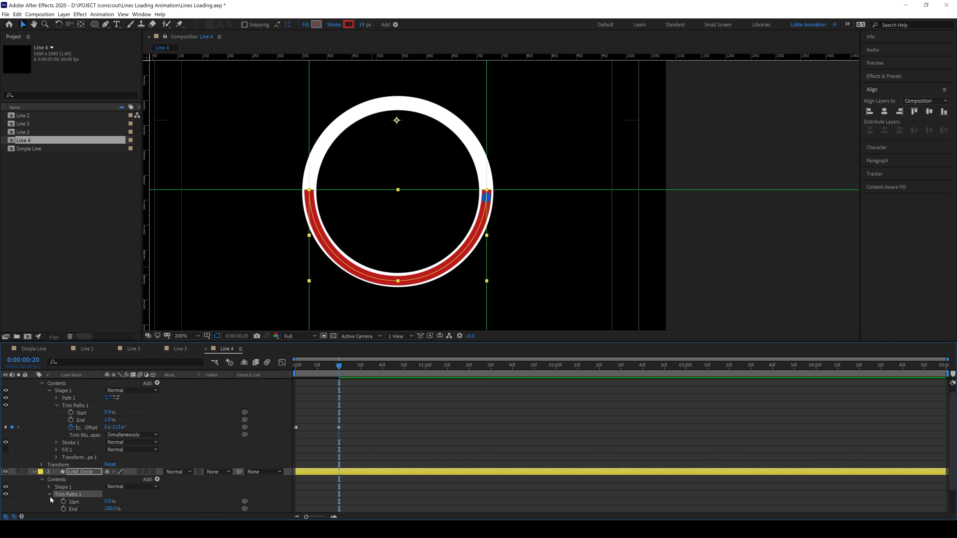
Set the LINE Circle's trim Start and End to 100% and keyframe them at frame 20.
scroll(104, 500, down, 1)
mouse_move(112, 482)
mouse_down()
mouse_move(100, 479)
mouse_move(147, 474)
mouse_move(99, 482)
mouse_up()
click(63, 480)
click(64, 472)
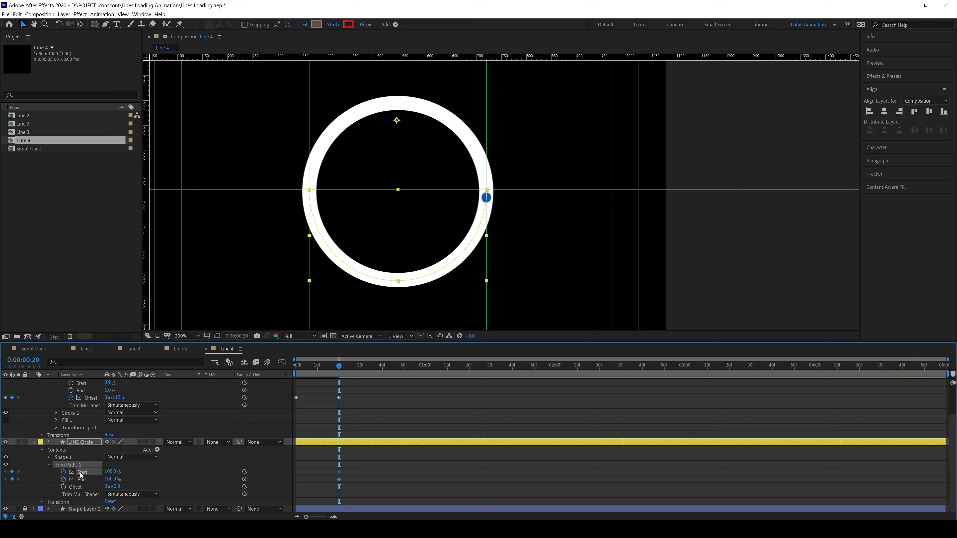
click(64, 480)
key(space)
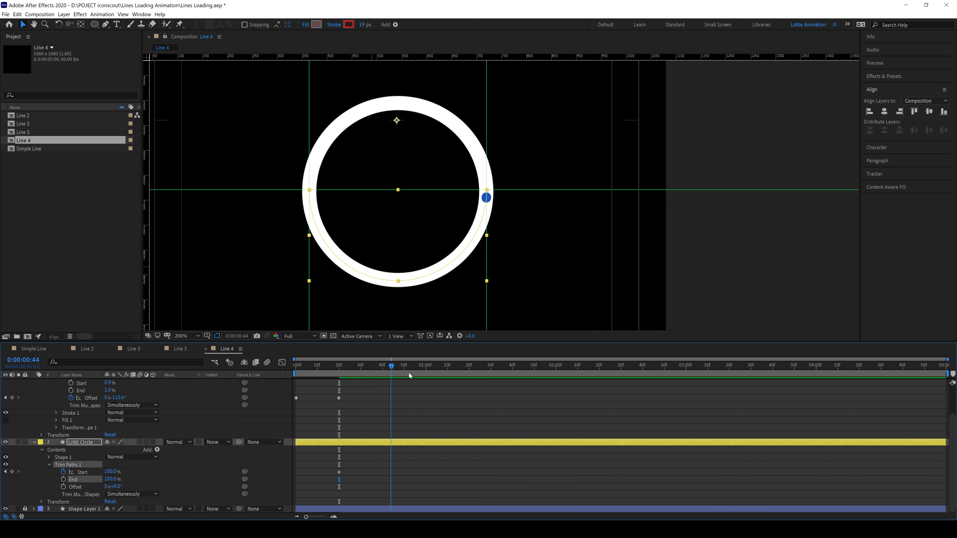
At frame 40, set the LINE Circle's trim Start and End to 0%.
click(384, 376)
mouse_move(111, 472)
mouse_down()
mouse_move(3, 464)
mouse_move(23, 466)
mouse_up()
key(ctrl+z)
key(ctrl+z)
drag(110, 472, 4, 472)
mouse_move(110, 482)
mouse_down()
mouse_move(8, 479)
mouse_move(110, 481)
mouse_move(83, 476)
mouse_up()
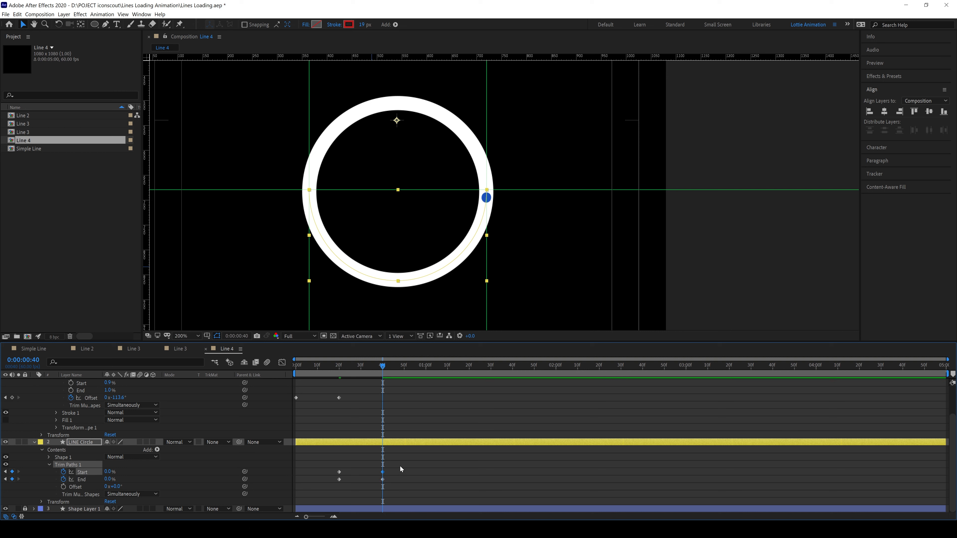
Stagger the LINE Circle trim keyframes, shifting Start to about frames 27 and 54 and End's last keyframe to frame 47.
drag(406, 456, 353, 473)
drag(338, 367, 384, 433)
mouse_move(405, 468)
mouse_down()
mouse_move(380, 483)
mouse_move(398, 479)
mouse_up()
drag(397, 367, 399, 376)
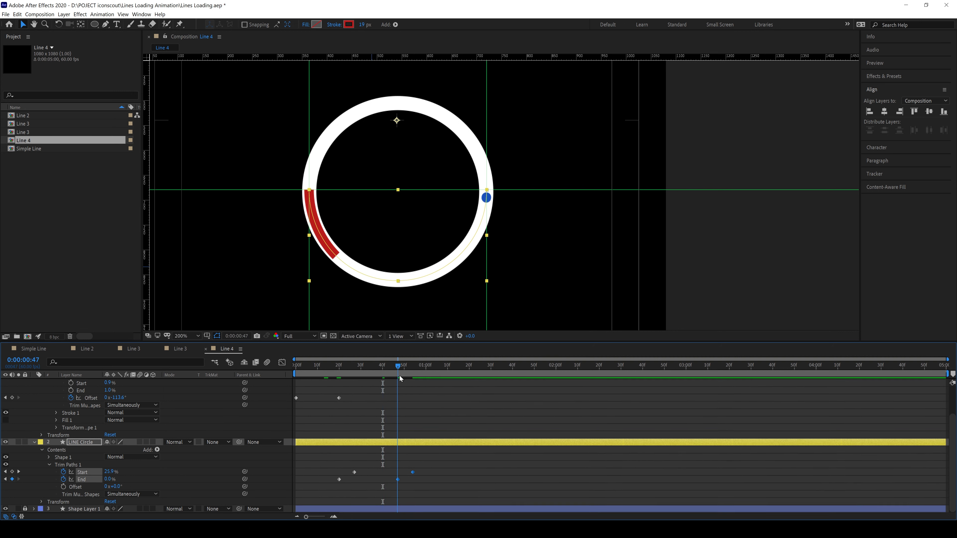
Move the LINE Circle's last Start keyframe to frame 47 and raise End to 1.5% there.
click(187, 476)
drag(412, 473, 398, 473)
drag(398, 366, 401, 459)
drag(107, 479, 114, 479)
Give the LINE Circle stroke a Round Cap and set its trim End to 1% at frame 47.
text(cap)
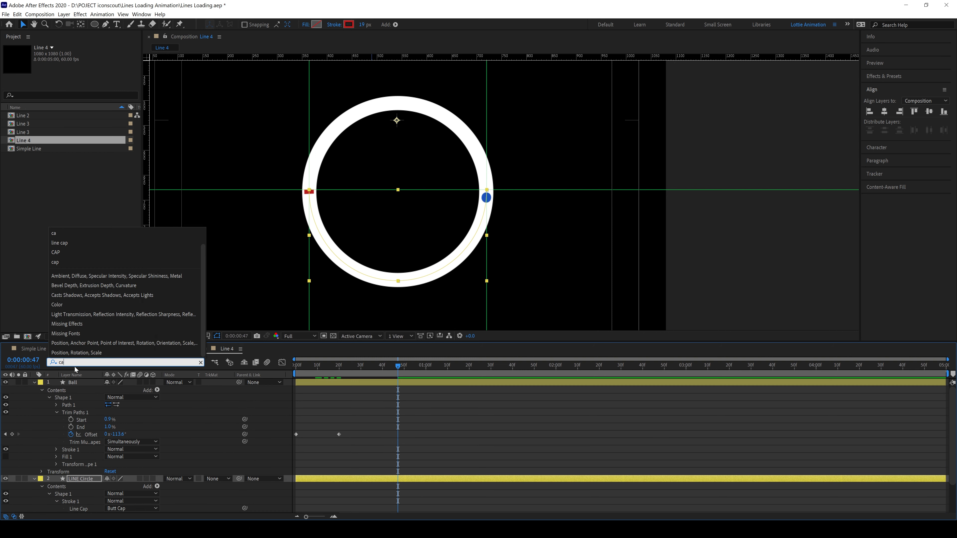
click(129, 509)
click(126, 492)
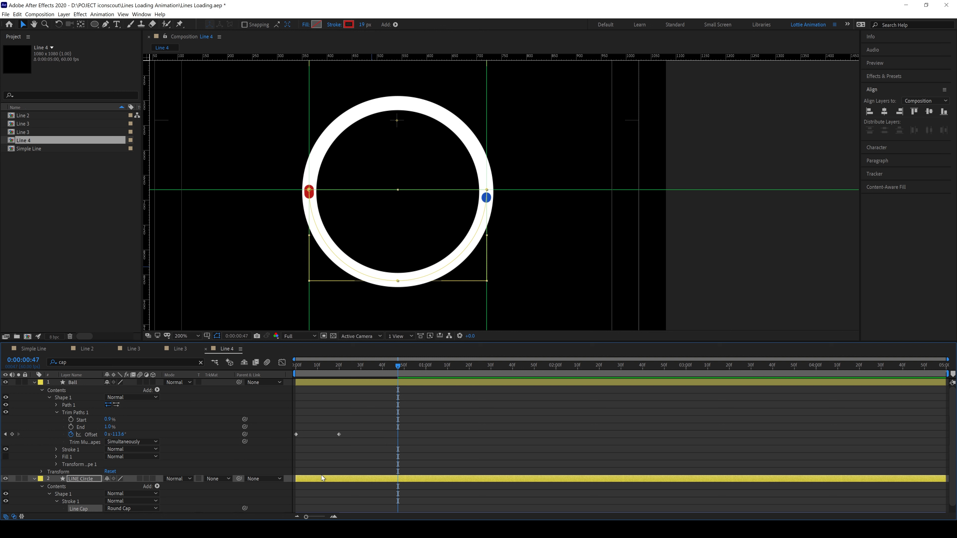
key(u)
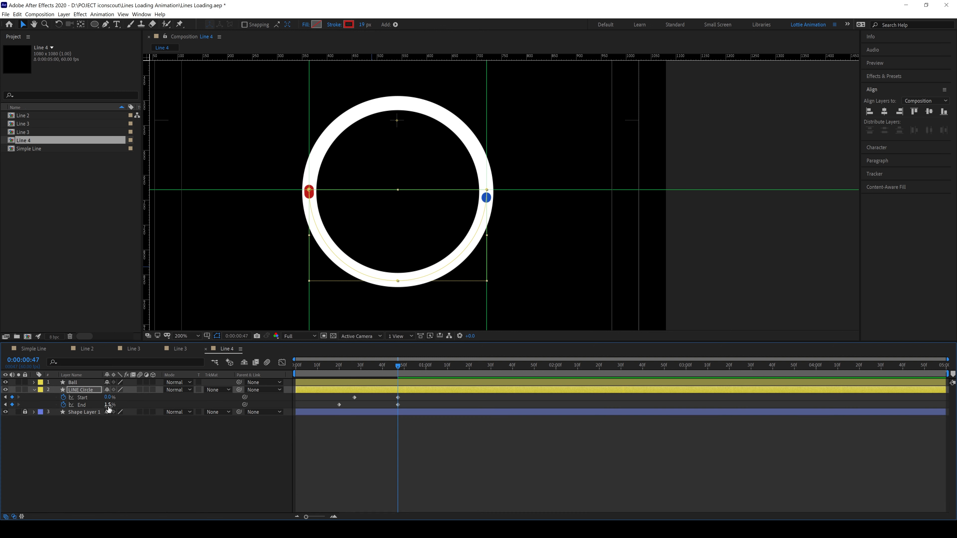
text(1)
key(Return)
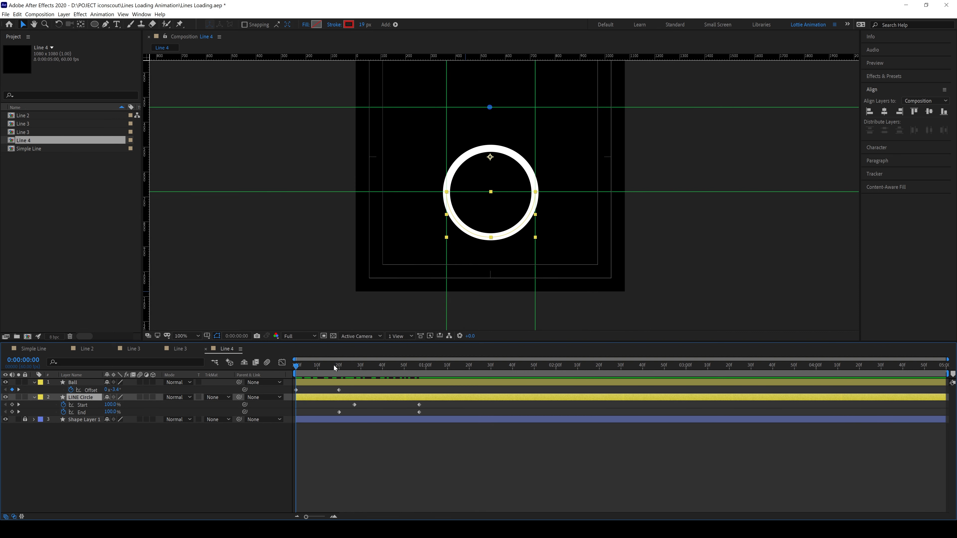
Set the Ball's trim Offset to 104.6° at frame 0 so the dot starts at the half circle's left end.
click(308, 381)
drag(114, 390, 120, 390)
key(period)
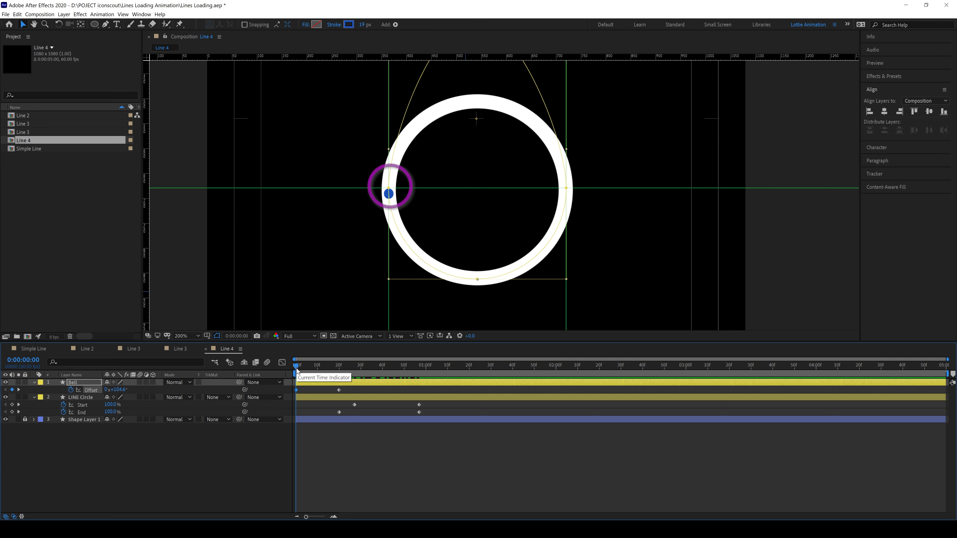
Preview the Line 4 animation from the first frame.
mouse_move(297, 369)
mouse_down()
mouse_move(308, 369)
mouse_move(296, 368)
mouse_up()
scroll(476, 280, down, 1)
key(space)
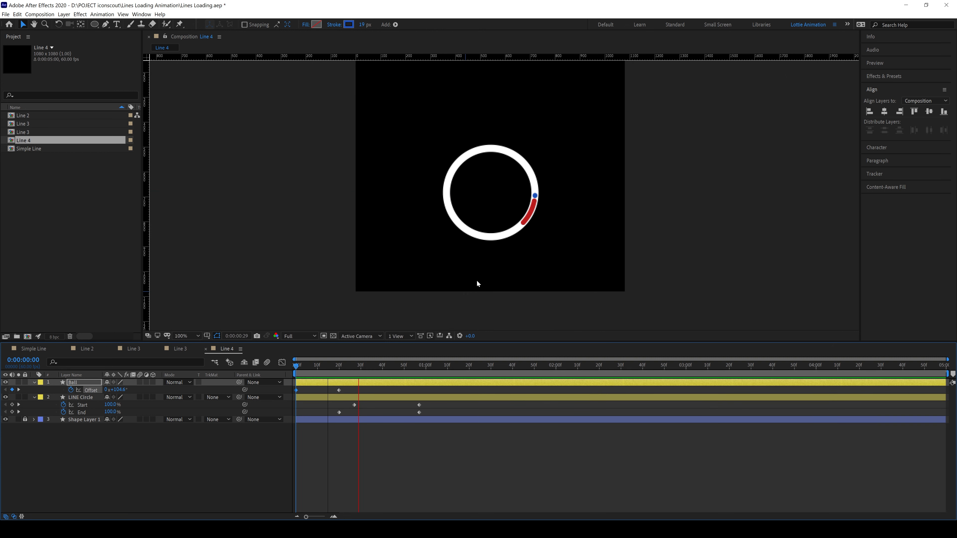
key(space)
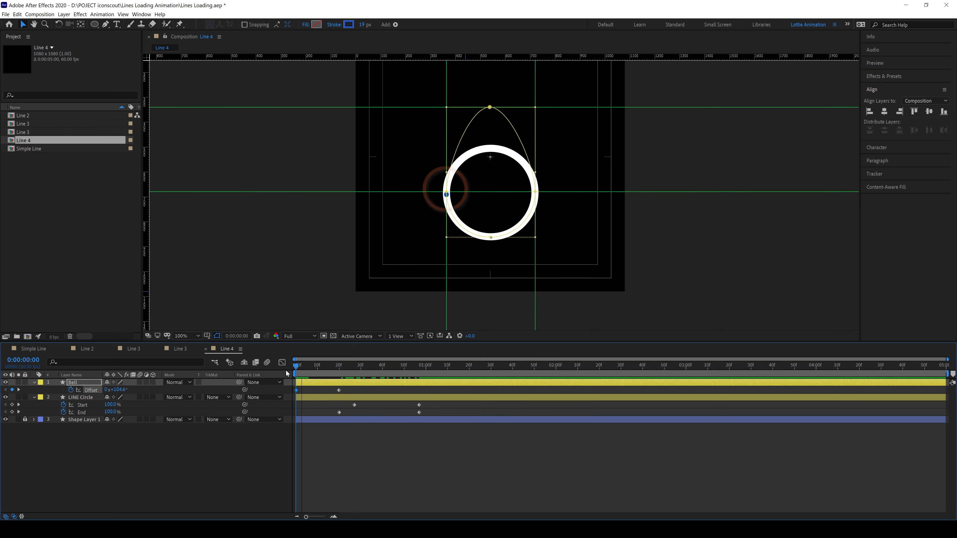
End the work area at the last LINE Circle trim keyframes.
drag(296, 366, 420, 411)
key(n)
scroll(491, 188, up, 1)
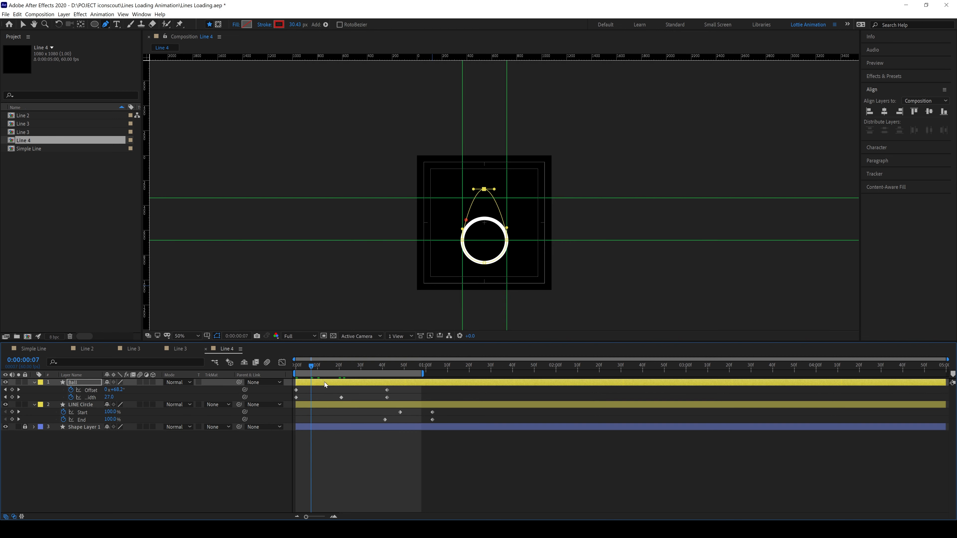
Add an Easy Ease trim Offset keyframe to the Ball at frame 21, the arc's peak, and preview the animation from the start.
click(341, 397)
drag(397, 389, 299, 402)
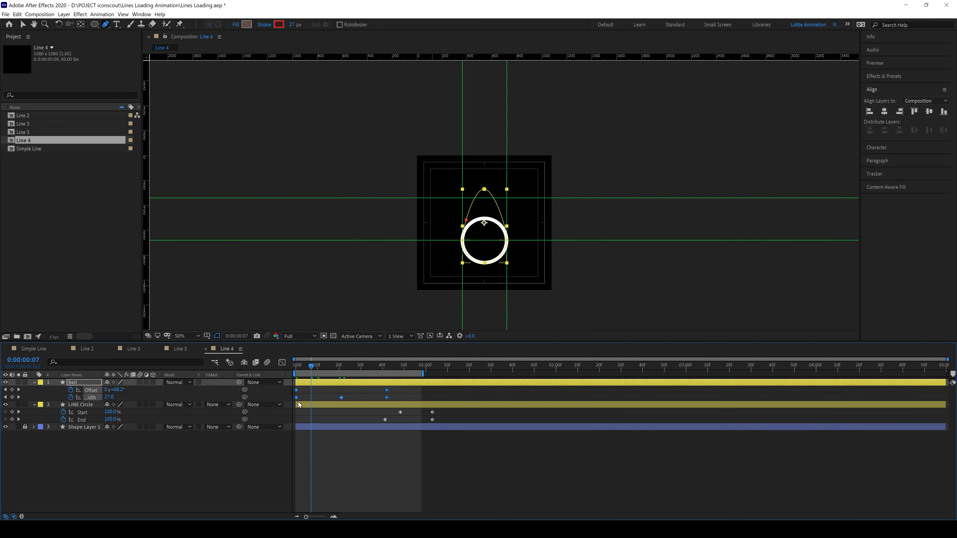
click(359, 393)
drag(339, 369, 341, 371)
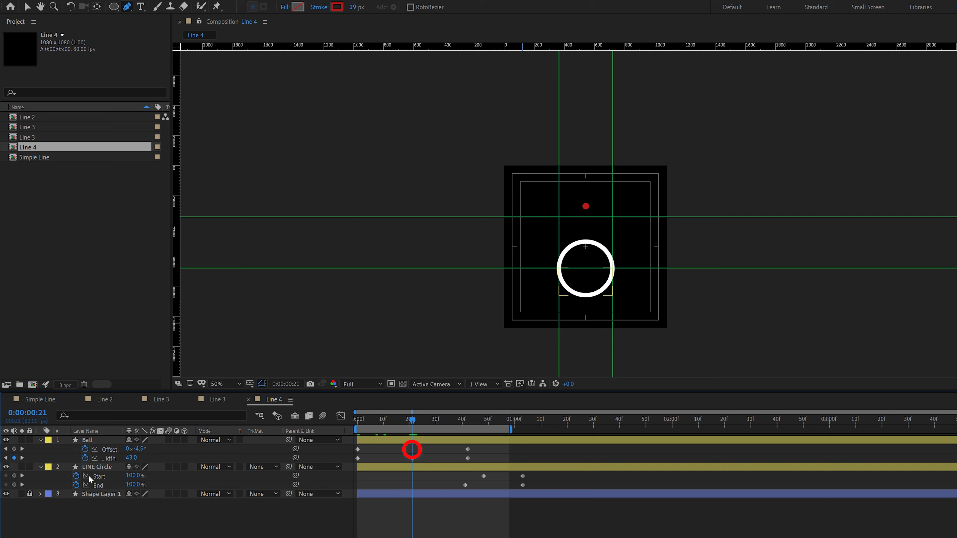
click(14, 449)
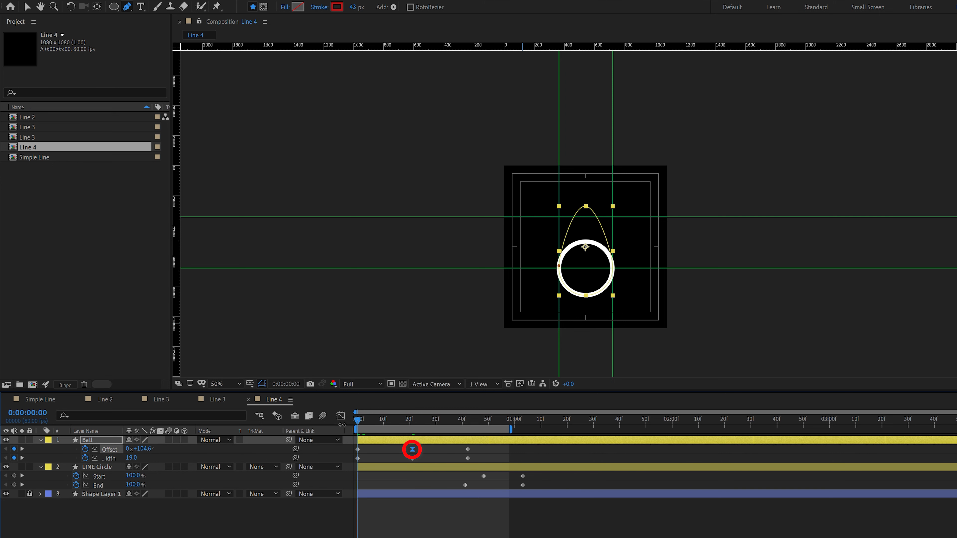
key(space)
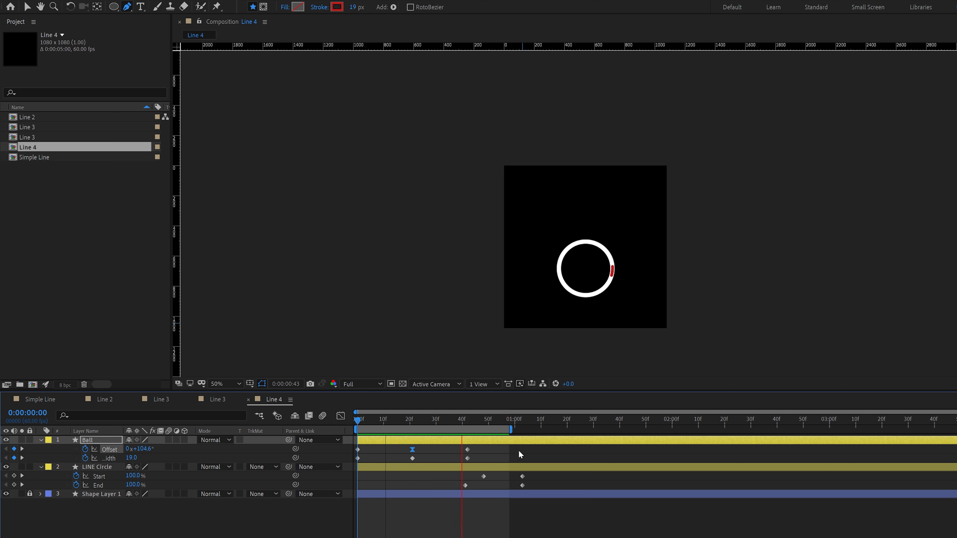
key(space)
Widen the easing on the Ball's middle Offset keyframe in the speed graph to about 80% influence and preview the motion.
click(340, 415)
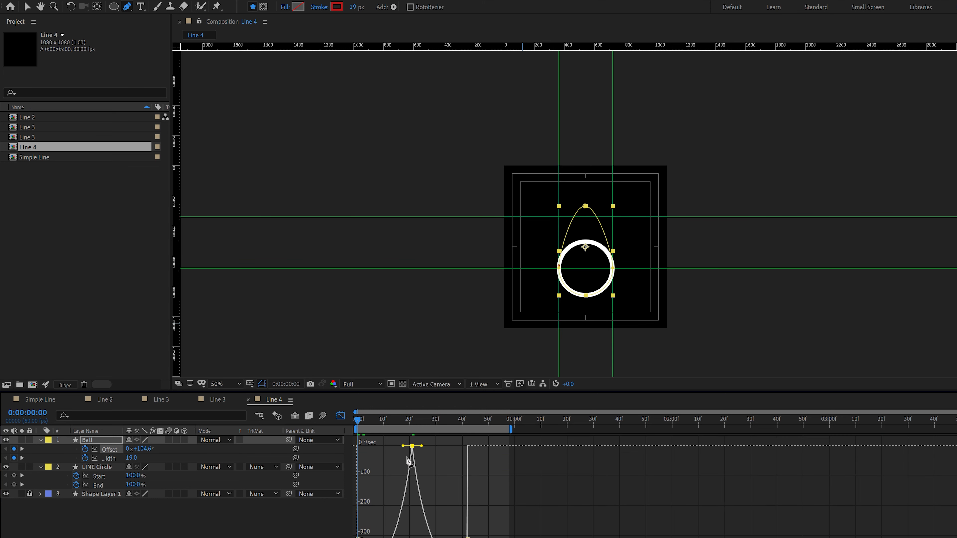
drag(403, 446, 436, 443)
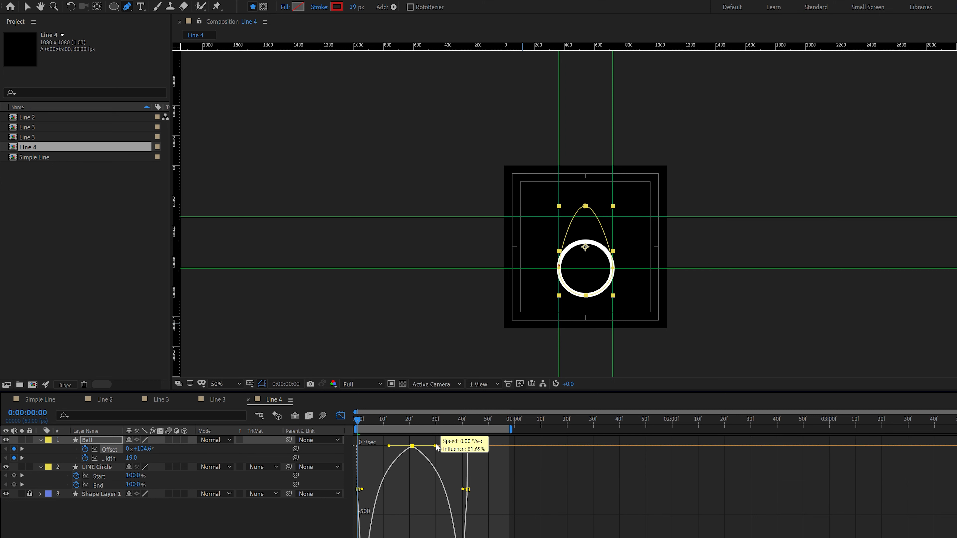
key(space)
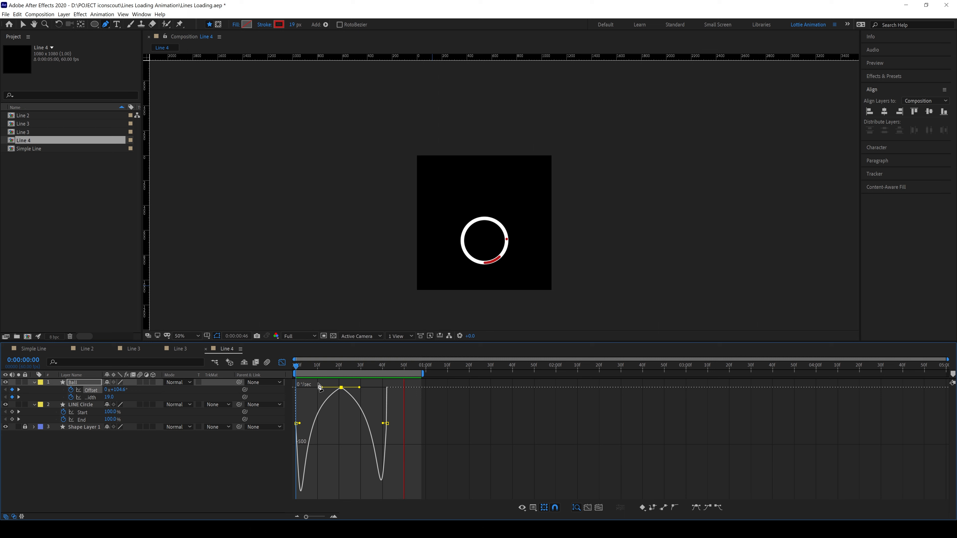
Make the Ball's middle Offset keyframe velocity continuous, locking outgoing to incoming.
click(341, 388)
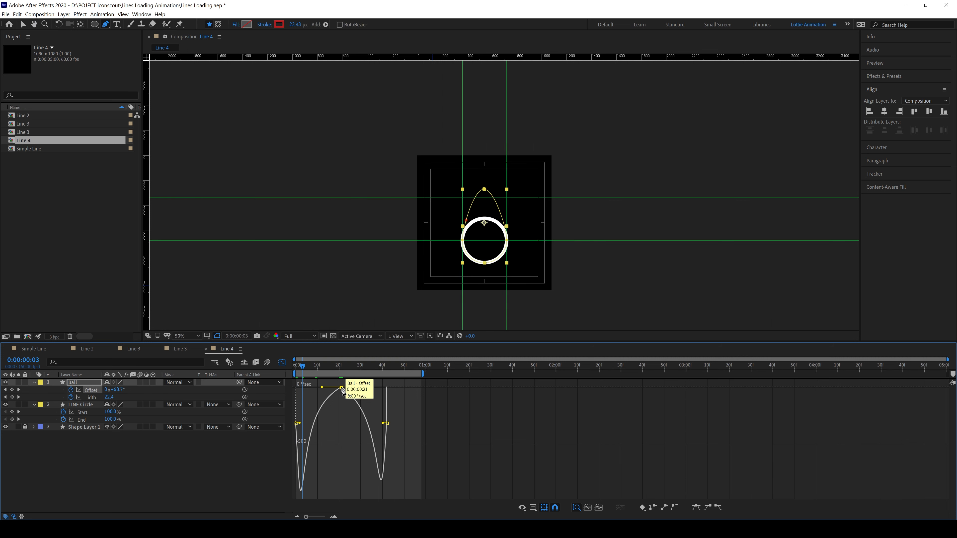
key(v)
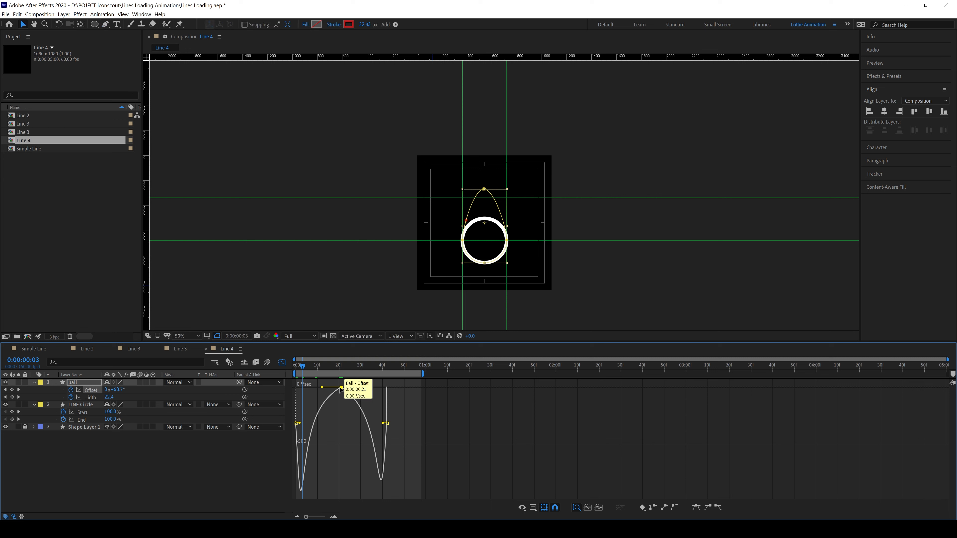
key(ctrl+shift+k)
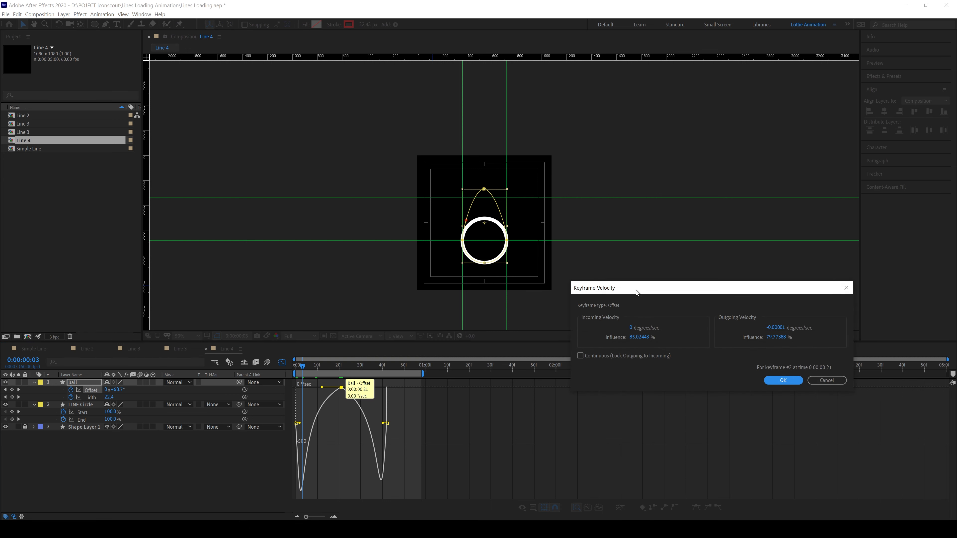
drag(636, 293, 575, 265)
click(519, 328)
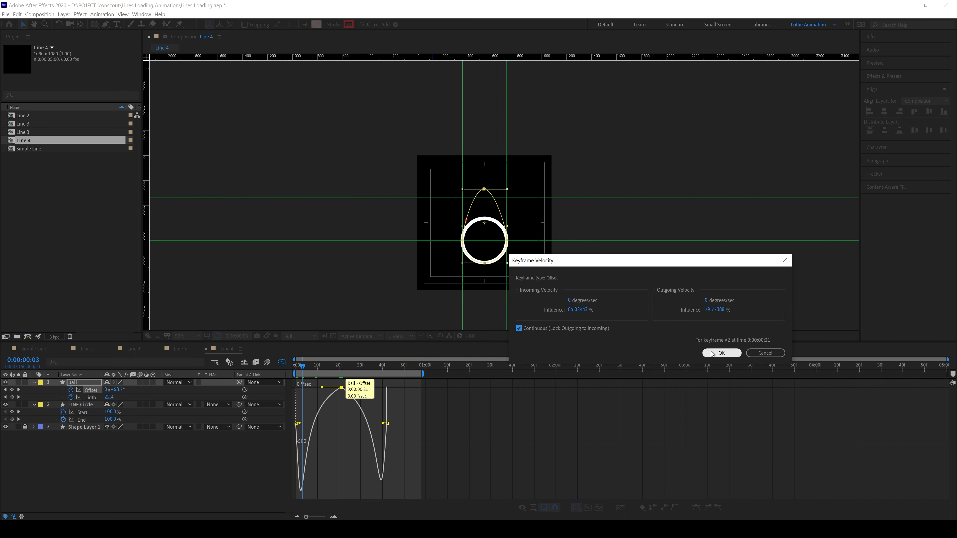
click(721, 353)
Shift the Ball's middle Offset keyframe off zero speed to about -170°/sec in the speed graph, previewing the motion.
drag(339, 388, 343, 398)
key(space)
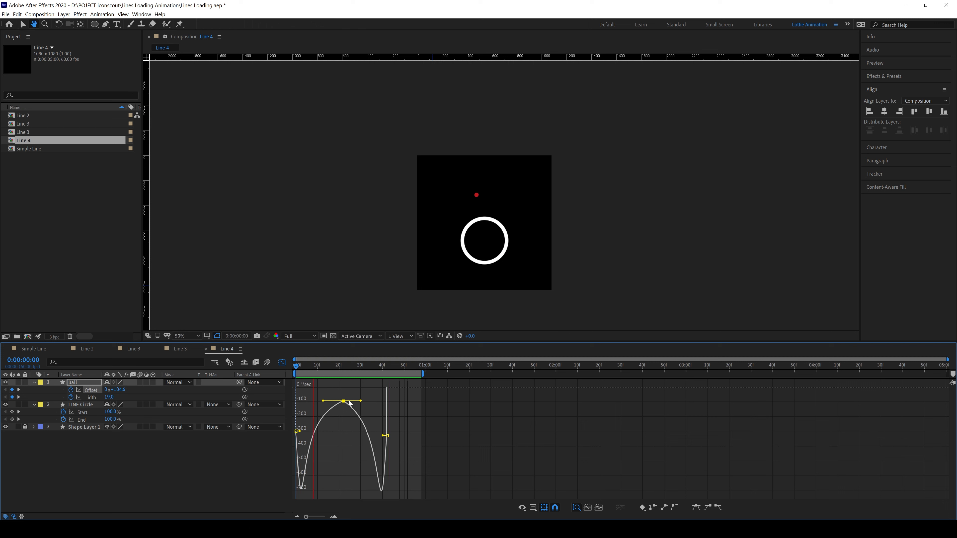
key(space)
drag(343, 402, 344, 409)
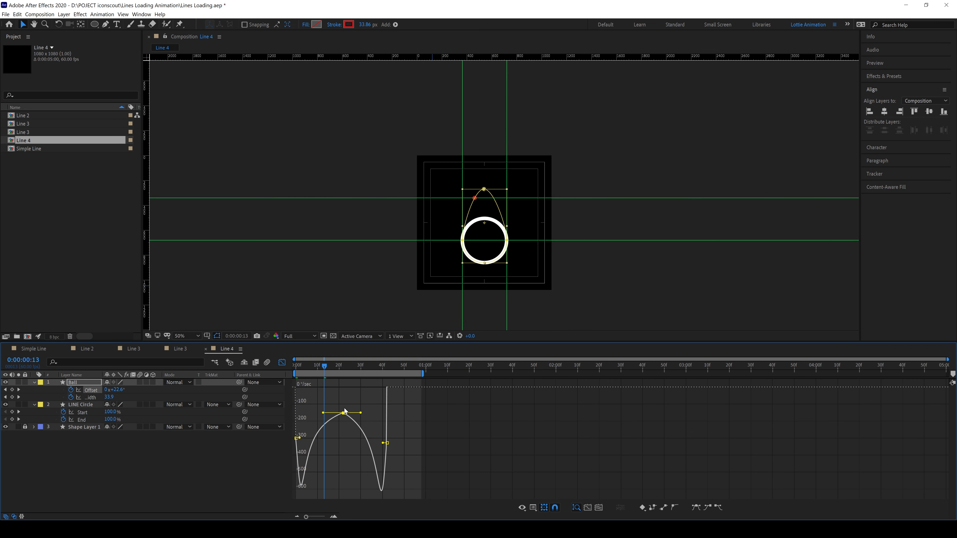
key(space)
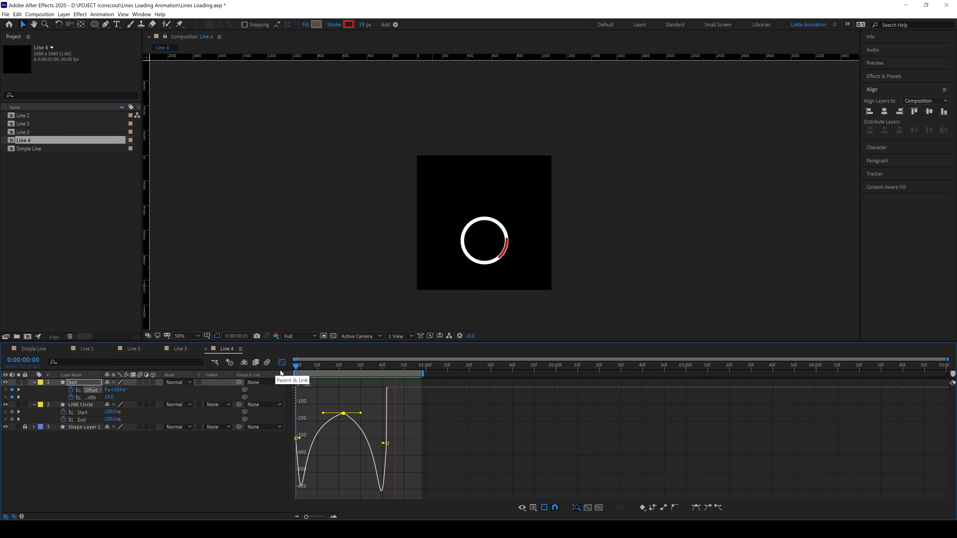
Adjust the LINE Circle trim Start with a keyframe at frame 57 and end the work area at the last trim keyframes.
scroll(520, 245, up, 1)
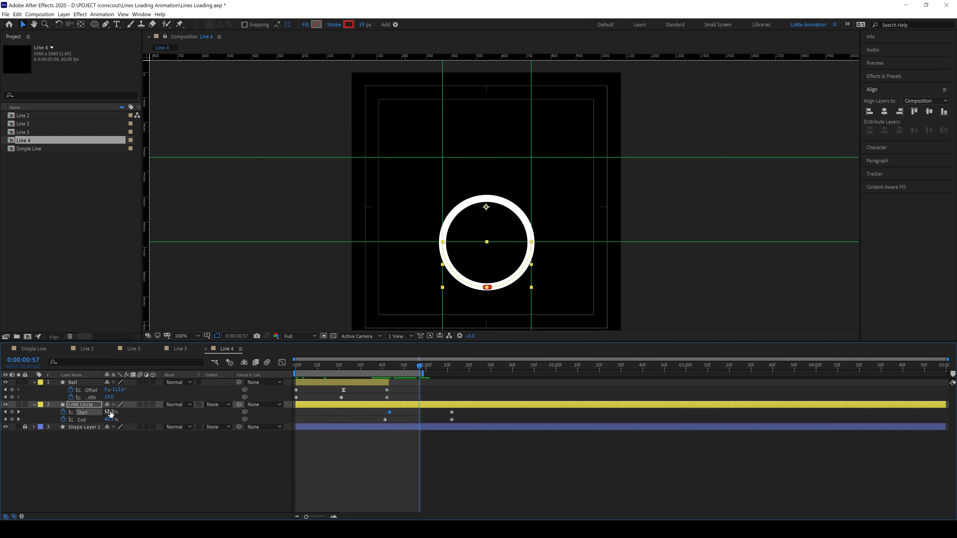
drag(111, 412, 118, 413)
drag(386, 367, 452, 386)
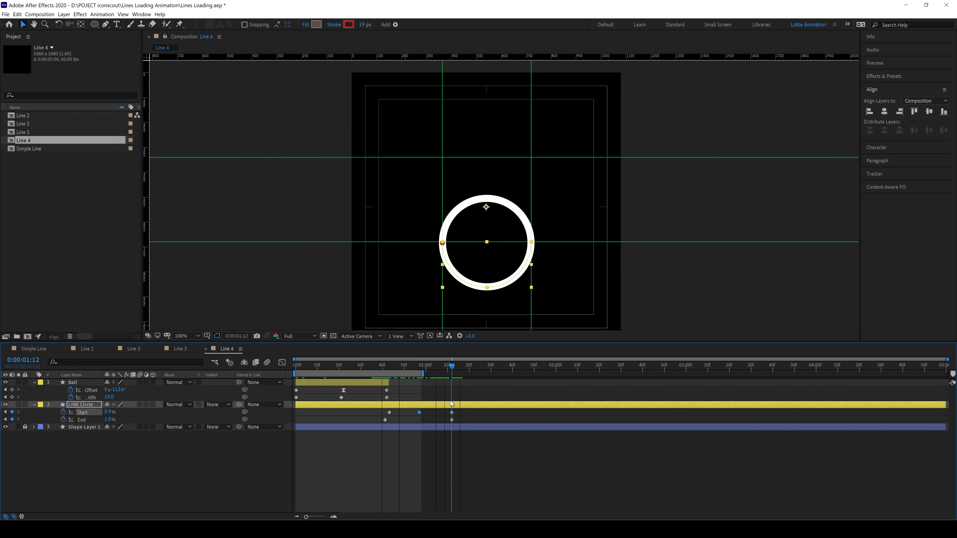
scroll(485, 287, up, 1)
drag(485, 286, 482, 274)
key(n)
Set the Ball's trim Offset to 109.2° at frame 0 so the dot matches the line's position at the work area's end.
key(Home)
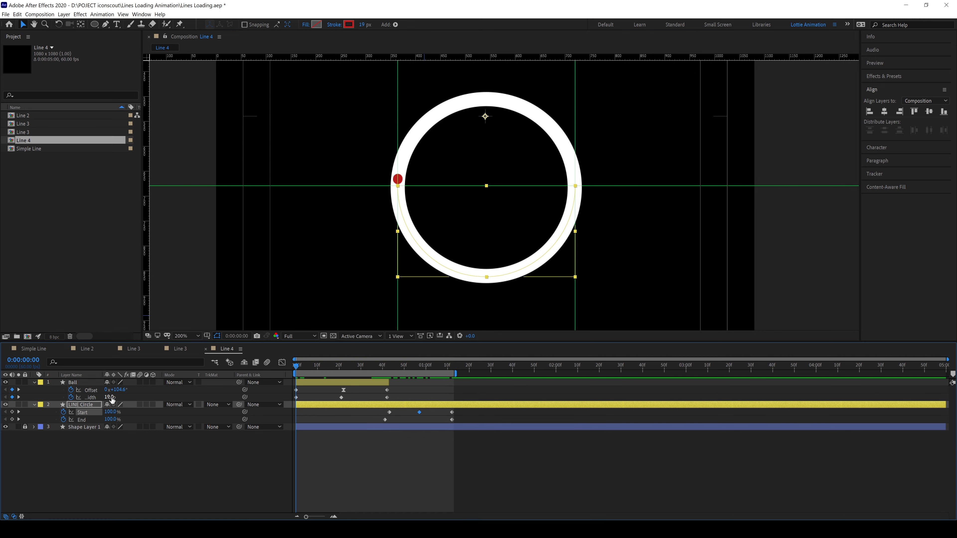
drag(122, 390, 125, 390)
mouse_move(452, 367)
mouse_down()
mouse_move(439, 385)
mouse_move(452, 385)
mouse_up()
scroll(302, 226, up, 1)
drag(301, 226, 434, 249)
key(Home)
click(455, 367)
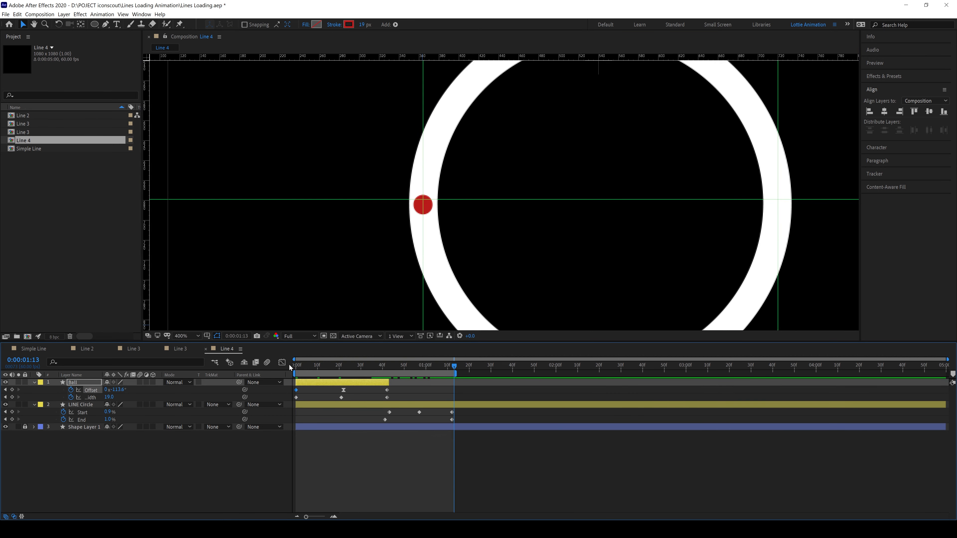
key(Home)
drag(120, 390, 121, 390)
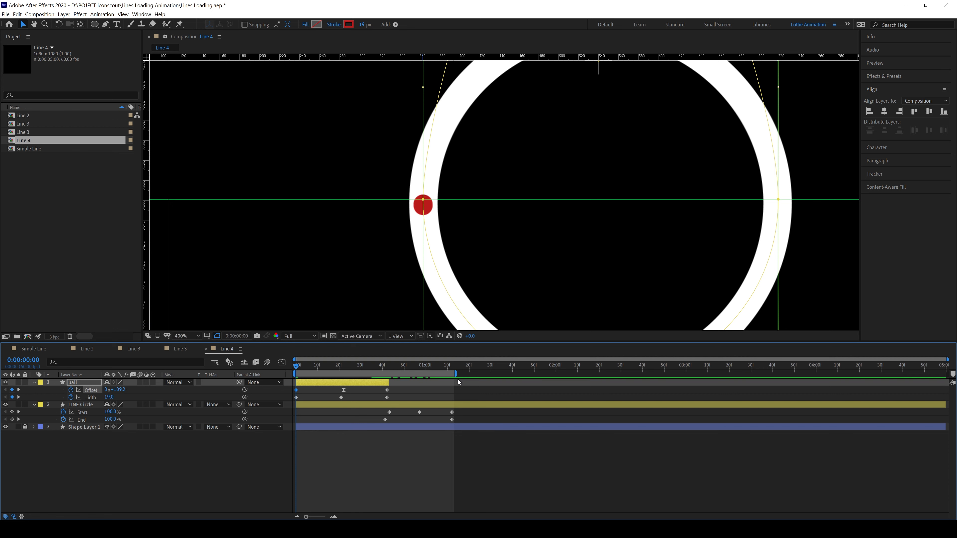
drag(452, 367, 455, 367)
key(Home)
scroll(513, 256, down, 5)
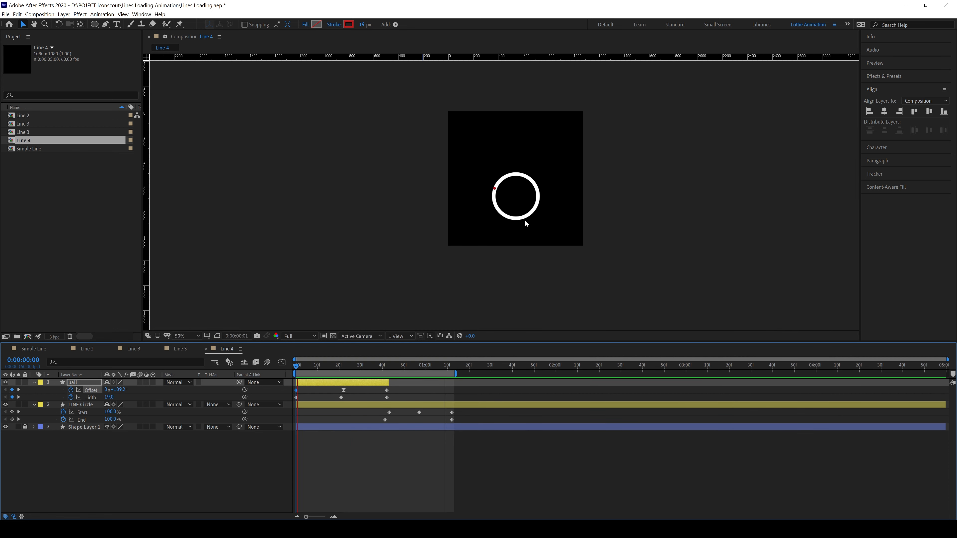
Compare the dot's position at 0:00:01:26 with its position at the first frame to check the Line 4 loop.
key(period)
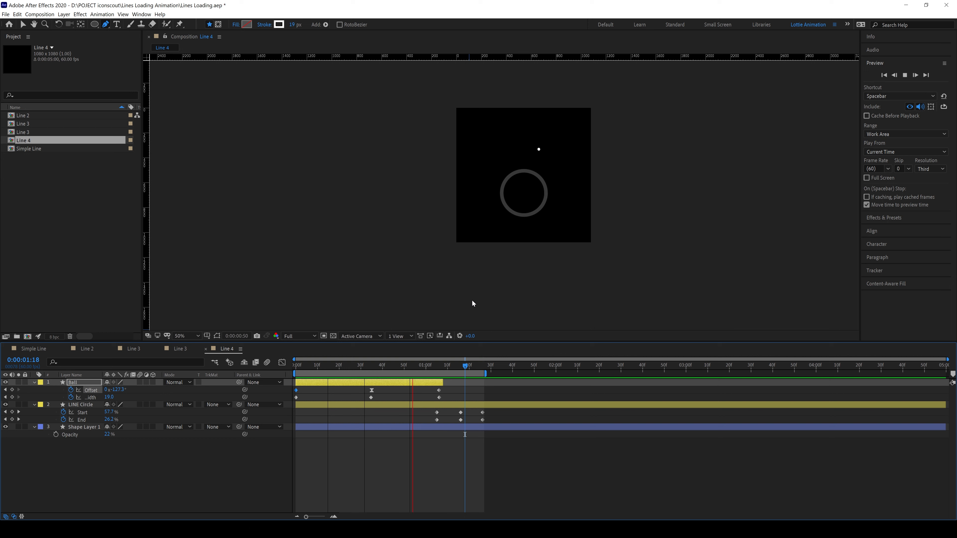
right_click(472, 301)
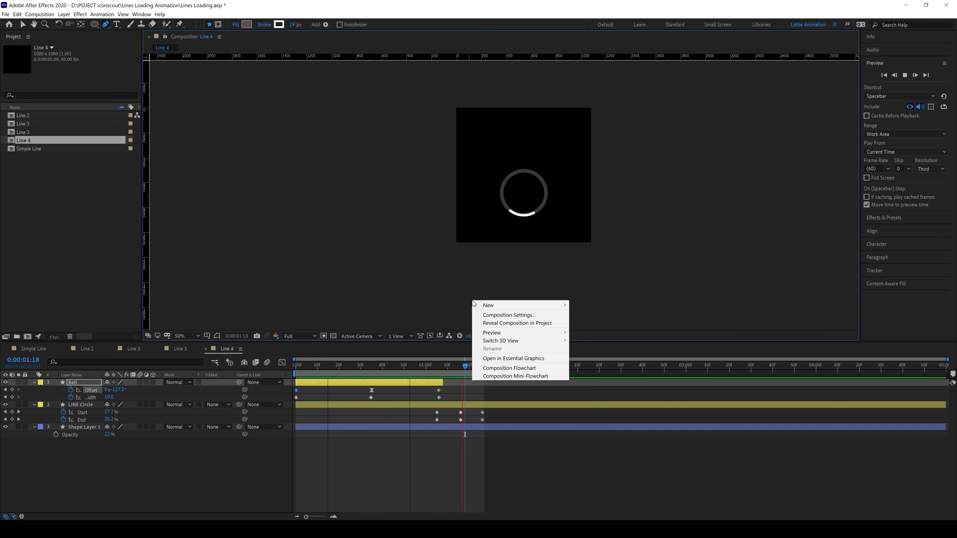
click(257, 450)
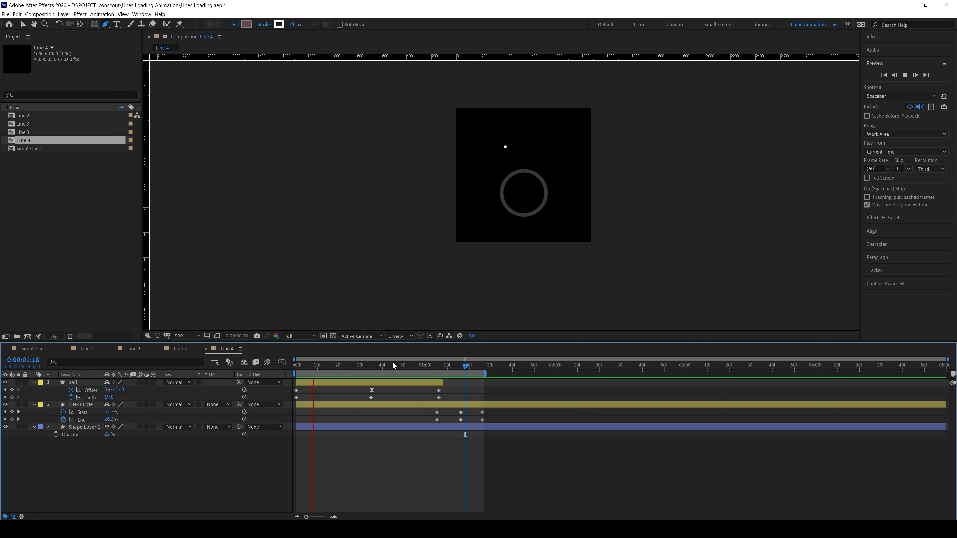
drag(408, 368, 483, 397)
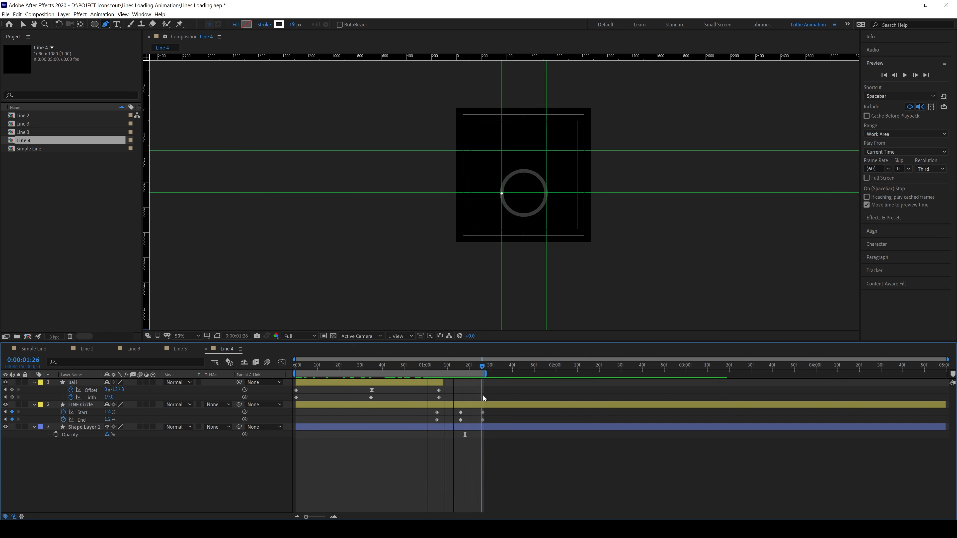
key(period)
key(period)
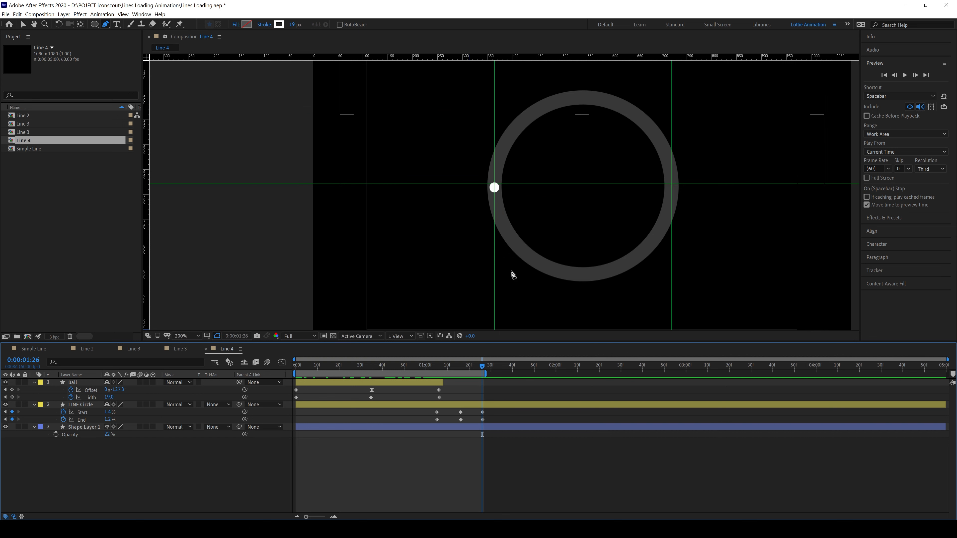
click(298, 368)
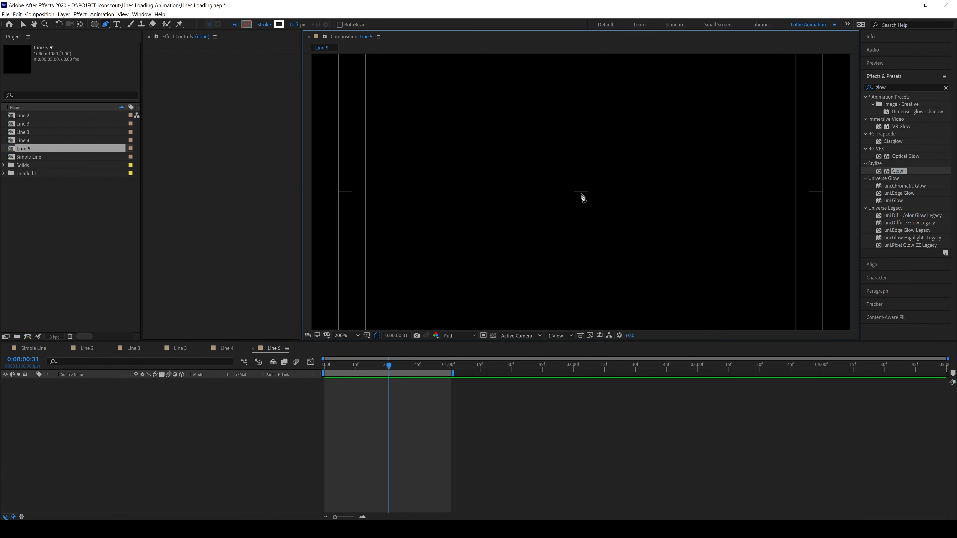
Draw a straight vertical line in Line 5 with the Pen tool, running downward from the composition's centre.
click(581, 194)
scroll(584, 208, up, 3)
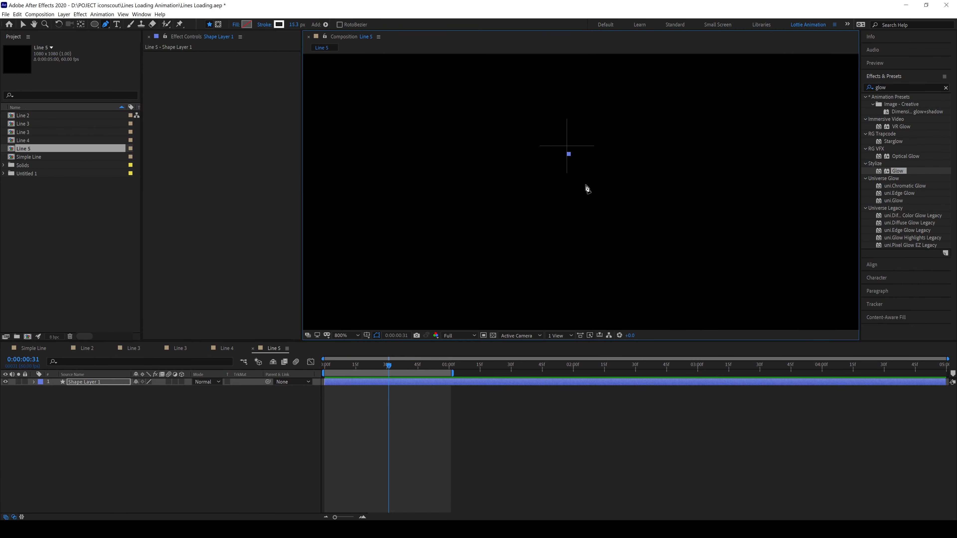
drag(568, 155, 567, 150)
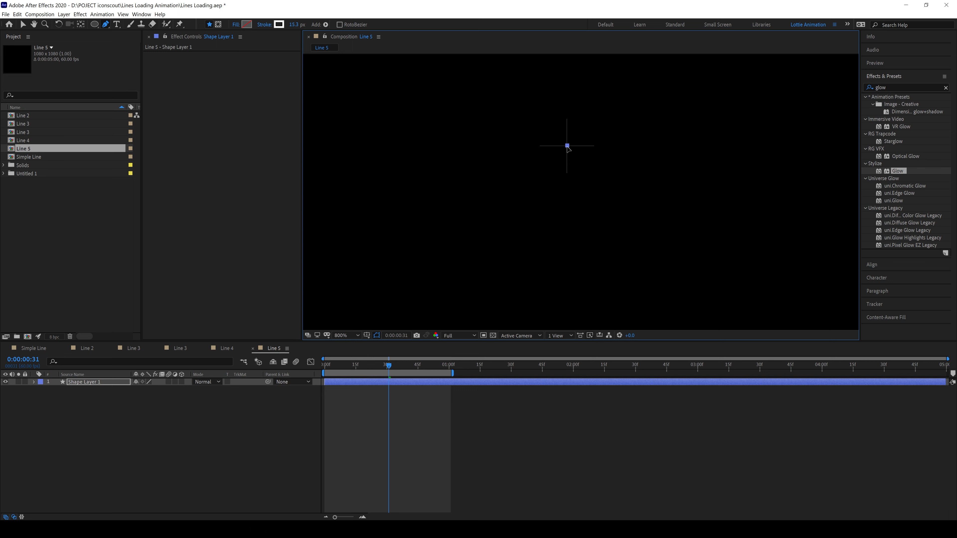
scroll(572, 164, down, 6)
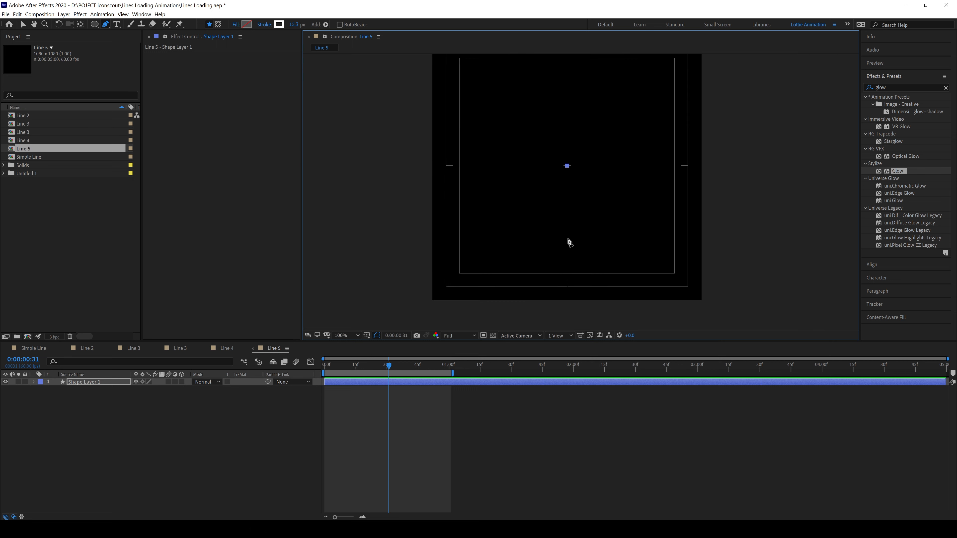
shift+click(566, 210)
drag(611, 190, 589, 241)
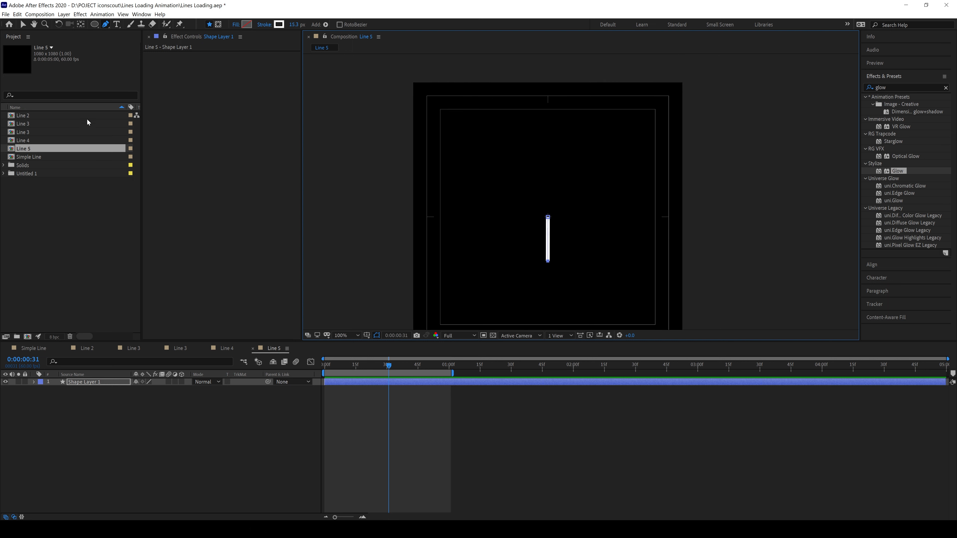
Rename the new shape layer as Line.
click(81, 24)
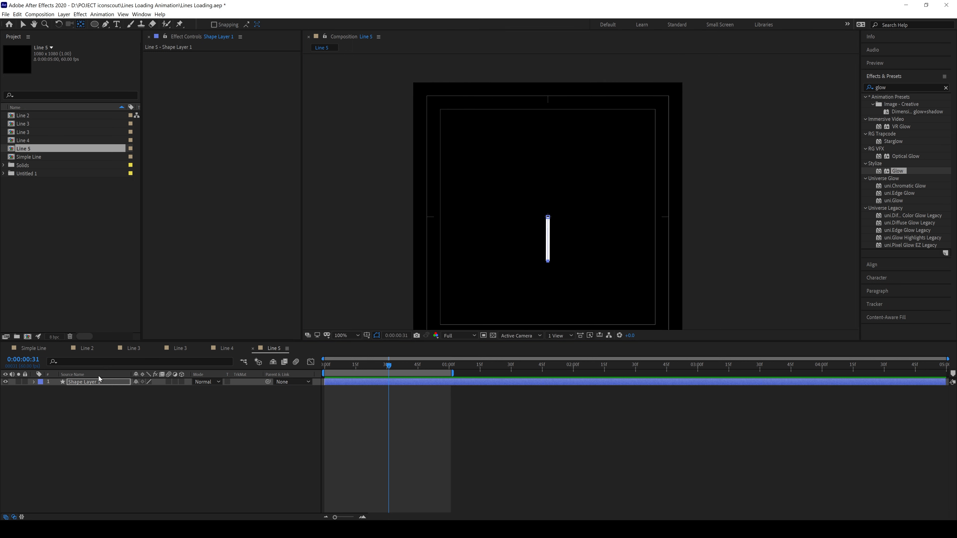
click(89, 383)
click(34, 383)
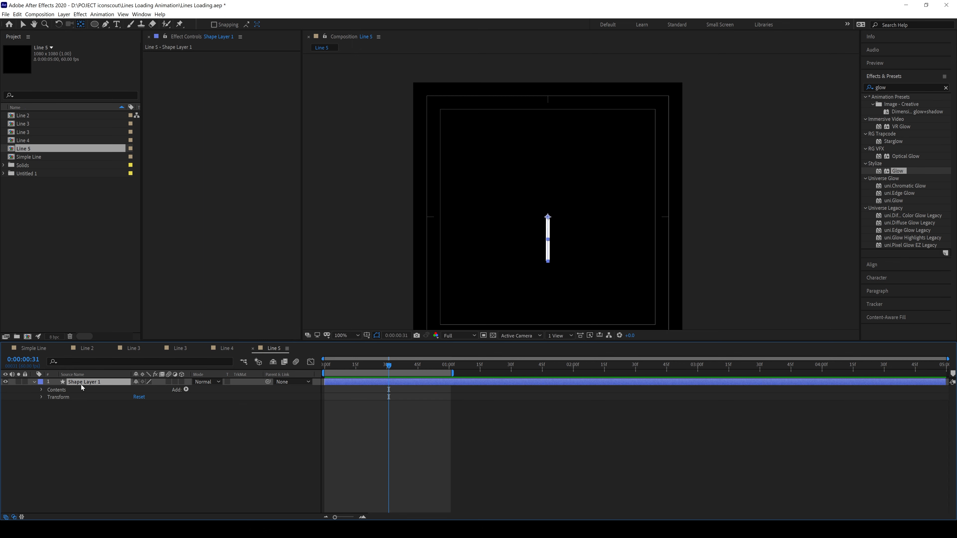
key(Return)
text(Line)
Find the Line layer's stroke cap property and set it to Round Cap.
click(77, 356)
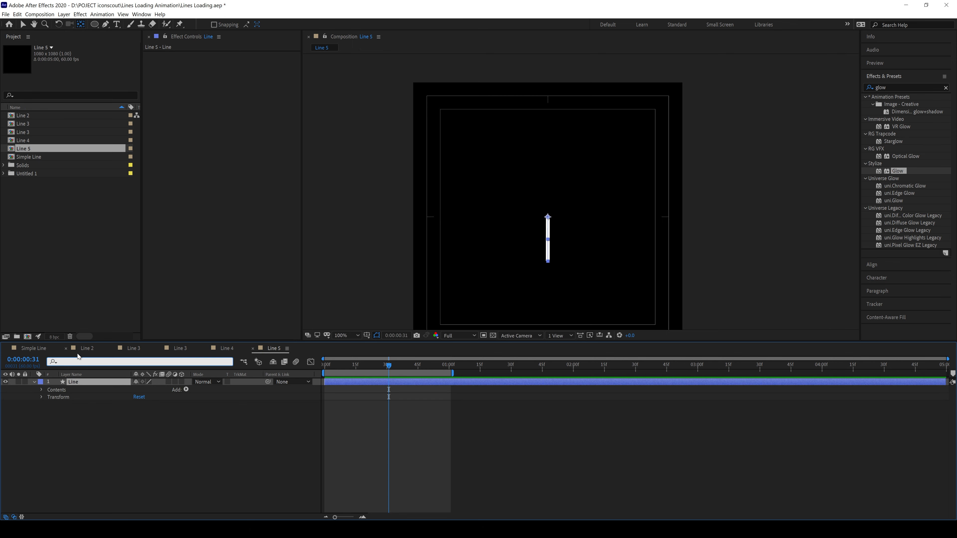
text(cap)
click(160, 412)
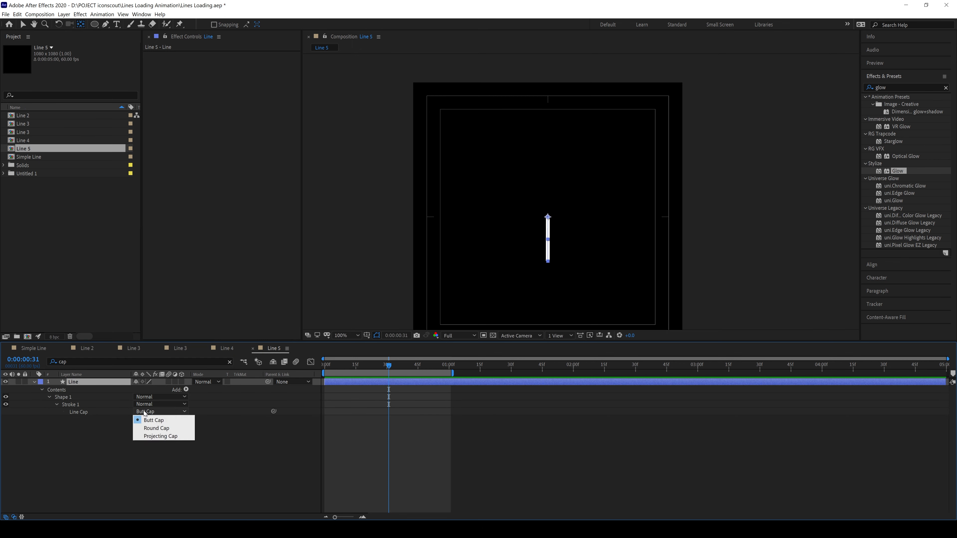
click(151, 427)
Undo the last changes to the Start and End keyframes in the Line layer's Trim Paths.
click(104, 427)
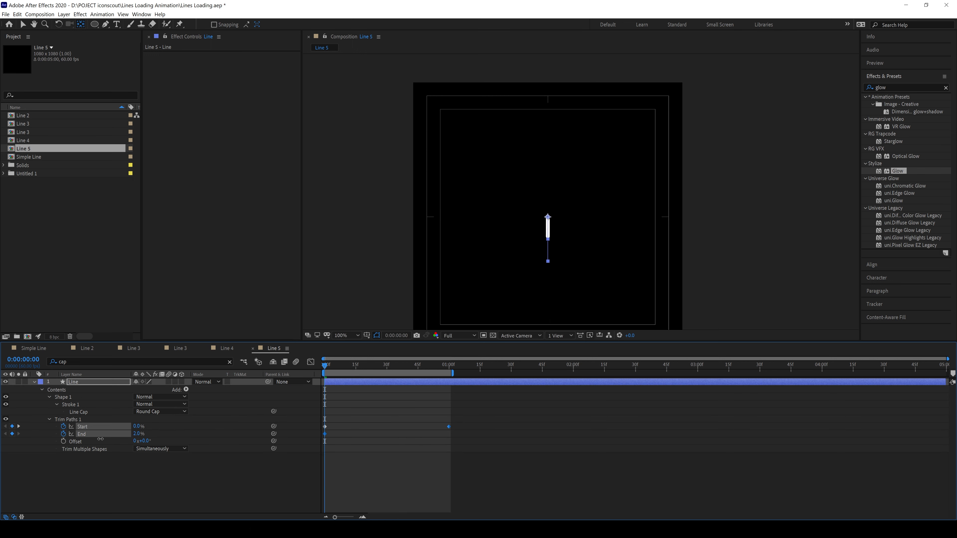
key(ctrl+z)
key(ctrl+z)
key(ctrl+z)
key(ctrl+z)
drag(353, 367, 259, 382)
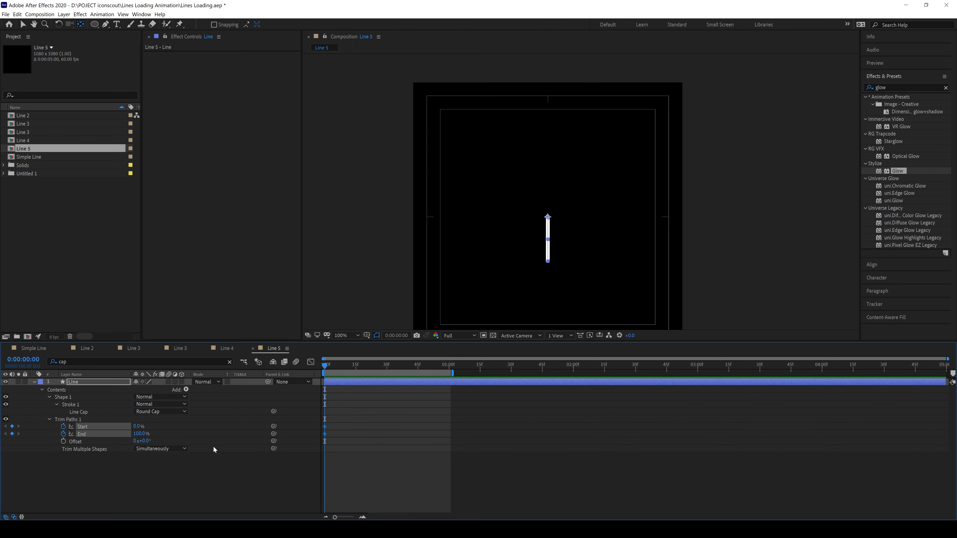
Animate Trim Paths End from 0% to 100% over the first 30 frames, and keyframe Start from 0% up to 100%.
drag(140, 434, 47, 441)
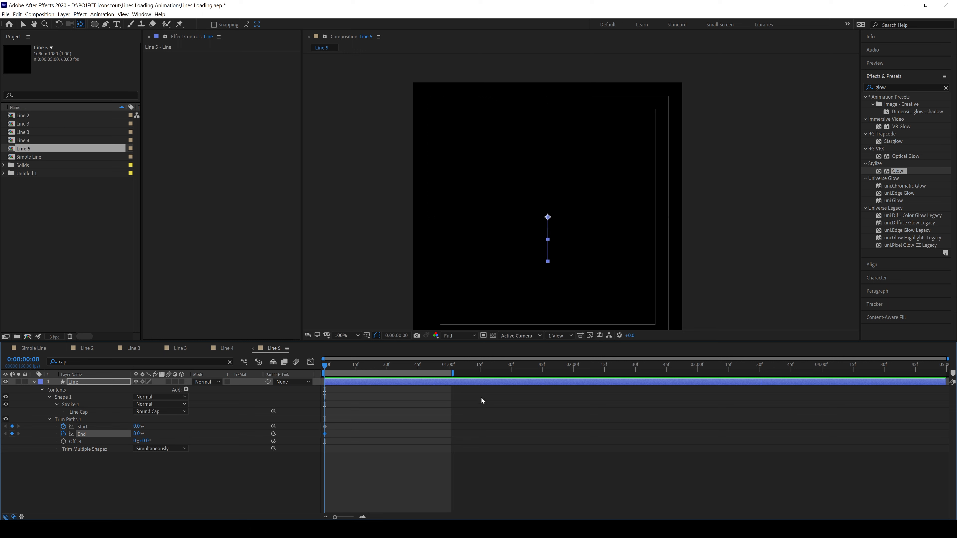
click(388, 367)
drag(138, 435, 242, 430)
drag(137, 427, 244, 427)
Apply Easy Ease to all the Start and End keyframes and preview the line's motion.
mouse_move(410, 416)
mouse_down()
mouse_move(321, 436)
mouse_move(326, 430)
mouse_move(353, 428)
mouse_move(309, 445)
mouse_up()
key(F9)
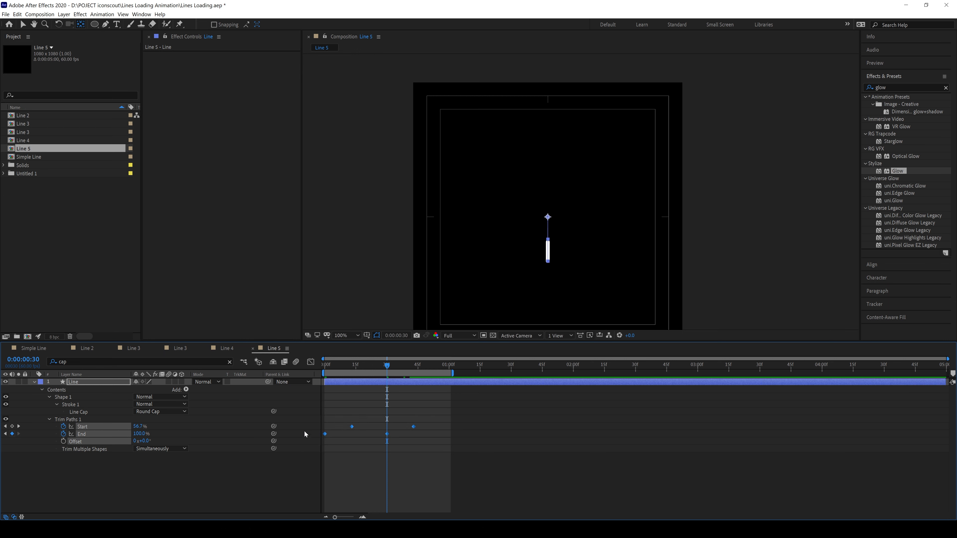
key(space)
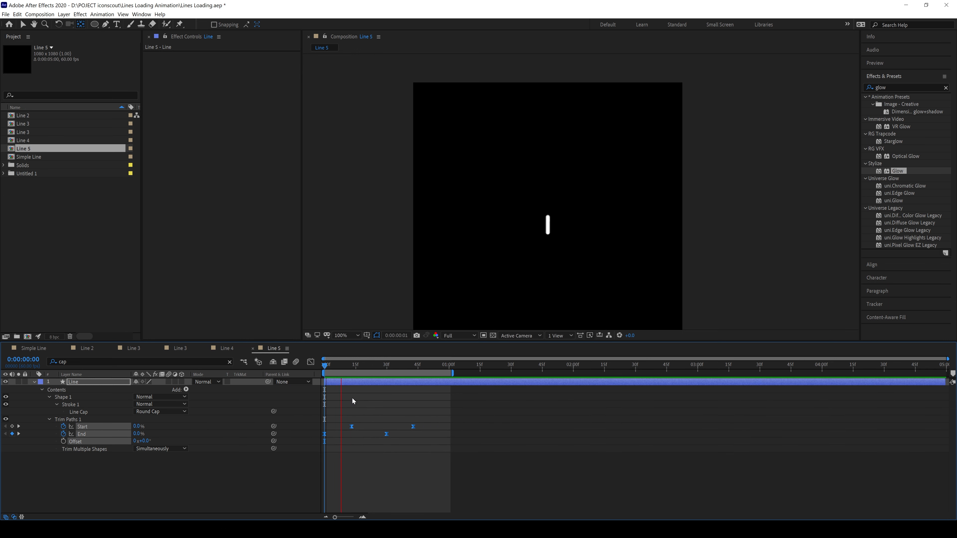
key(space)
Reshape the Start and End speed curves in the graph editor for a fast beginning and a long slow finish.
click(311, 362)
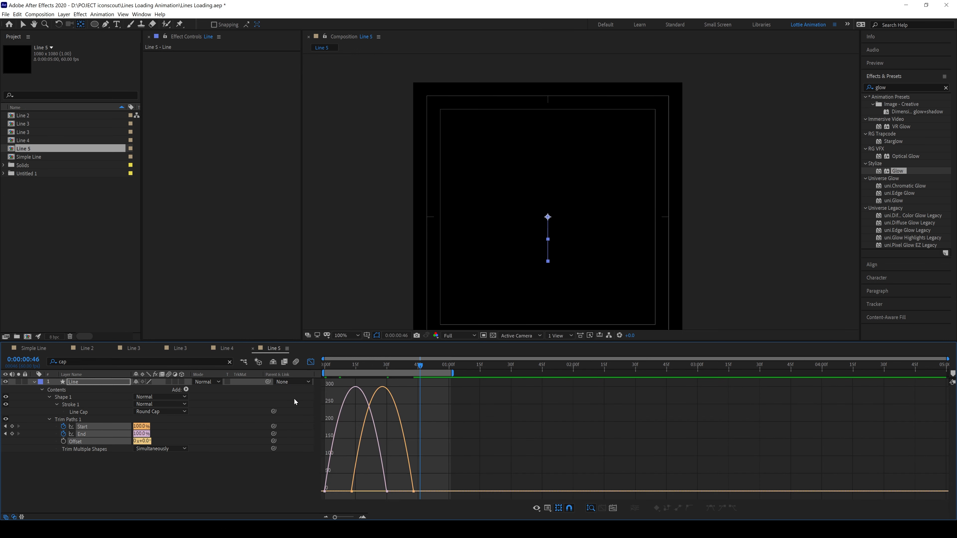
drag(431, 485, 349, 490)
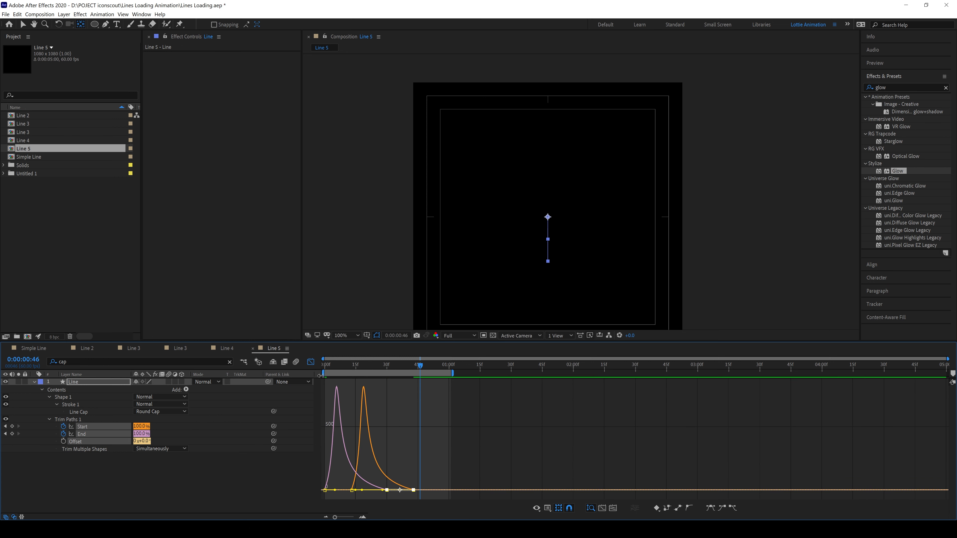
click(311, 363)
key(Home)
key(space)
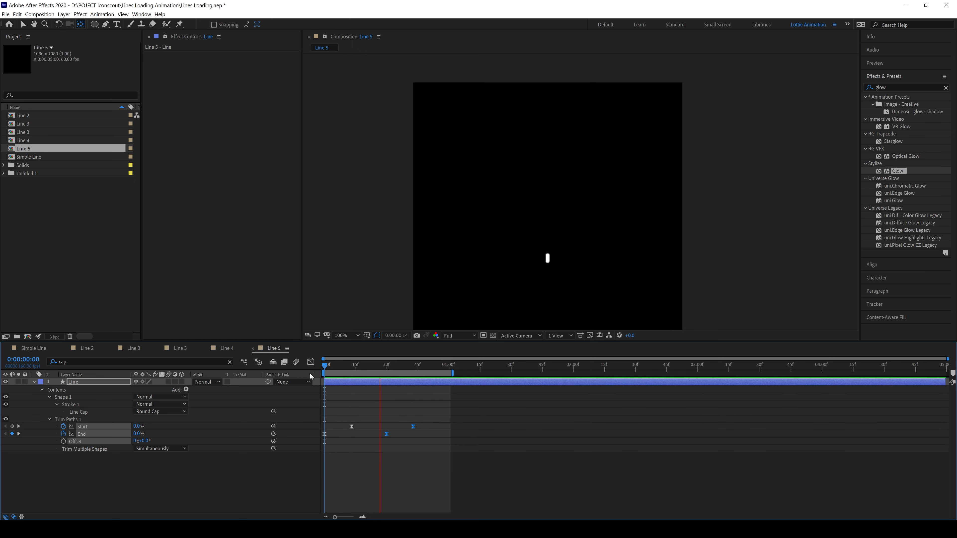
key(space)
Move the first Start keyframe earlier, just after the first End keyframe, and preview the line.
drag(325, 366, 344, 395)
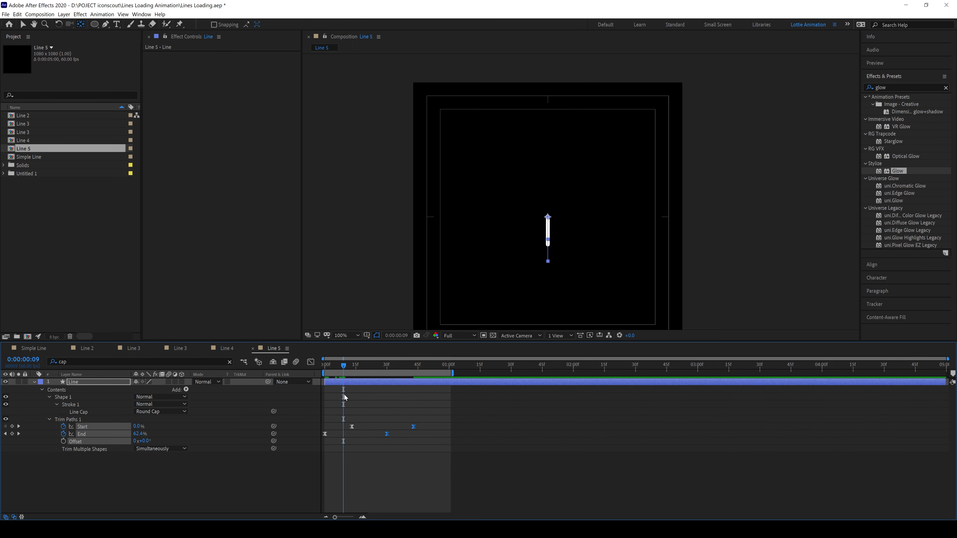
click(346, 429)
drag(352, 427, 331, 431)
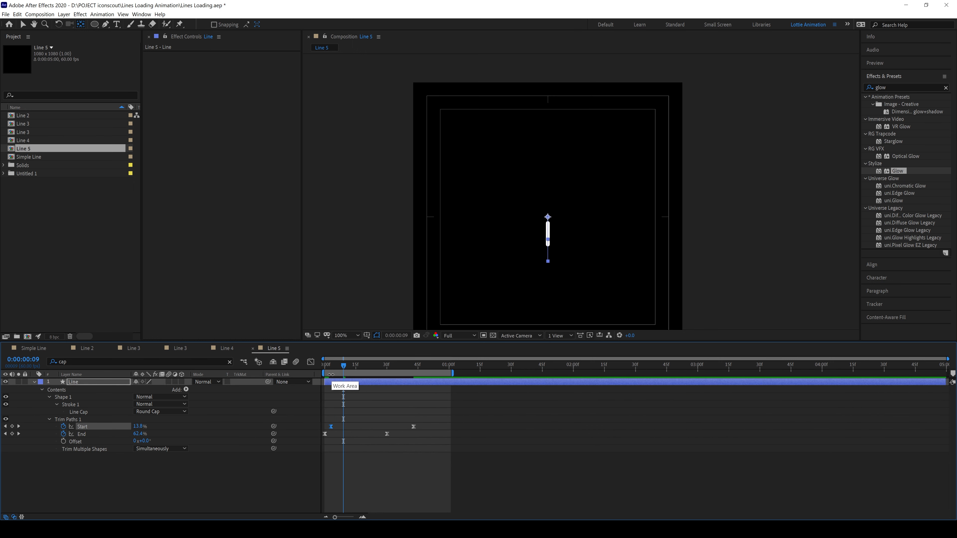
drag(330, 367, 322, 373)
key(space)
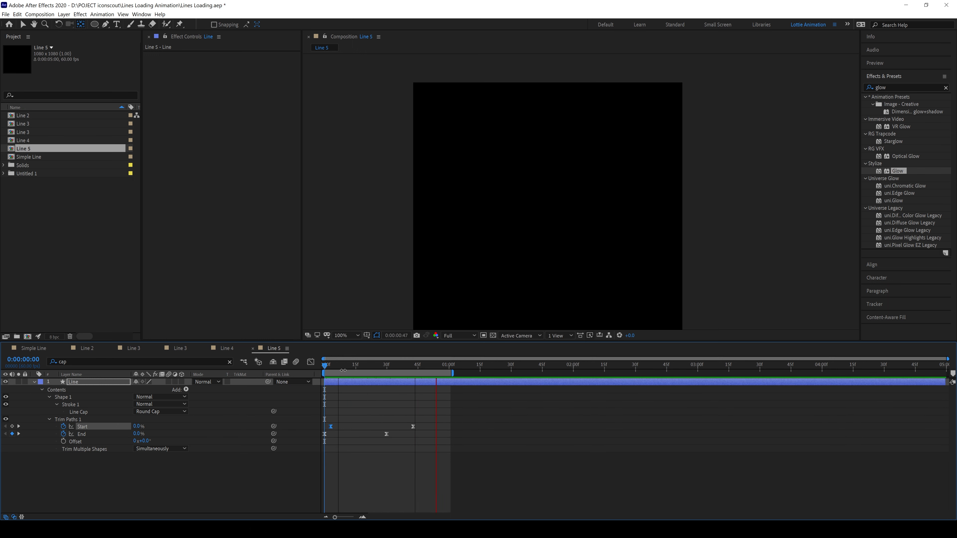
key(space)
Add a Repeater to the Line layer's contents and expand its transform properties.
key(comma)
drag(409, 366, 143, 394)
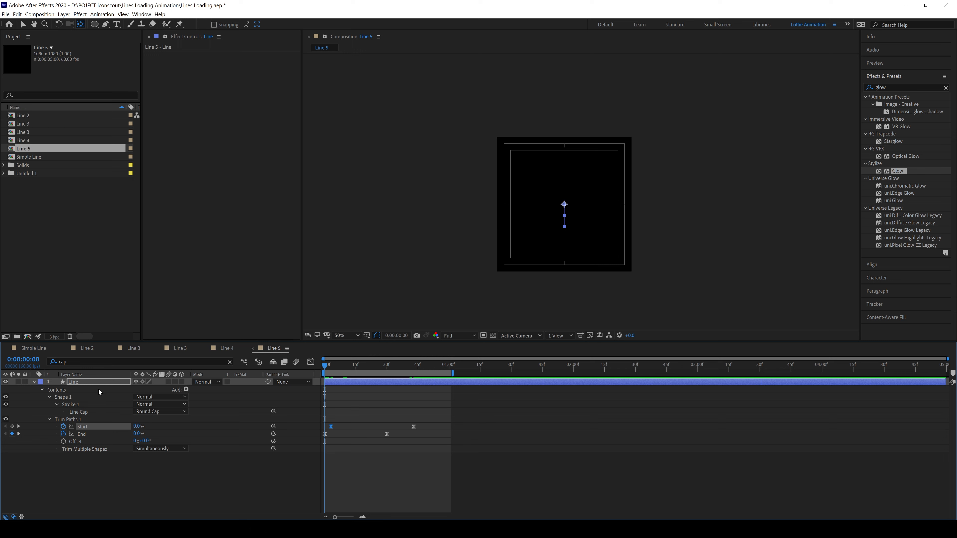
click(100, 391)
click(183, 391)
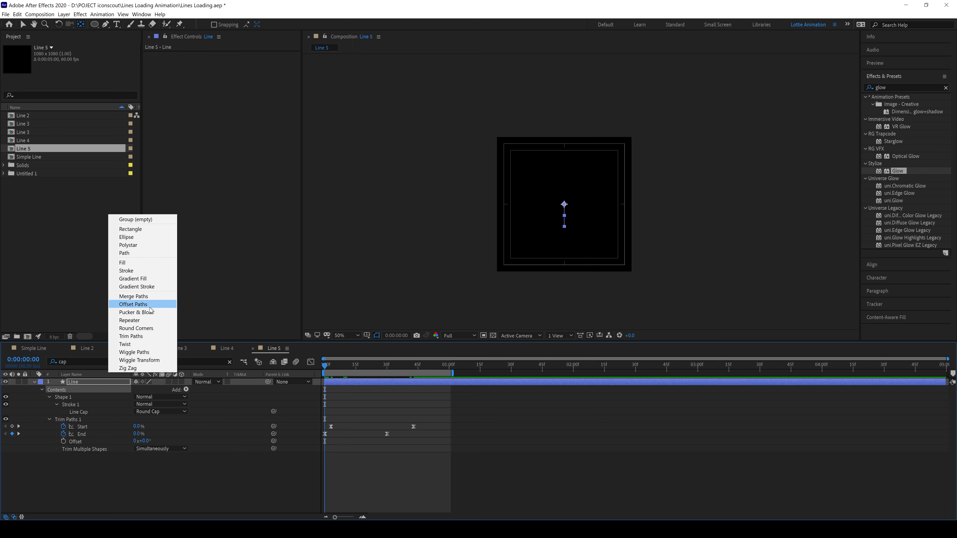
click(139, 320)
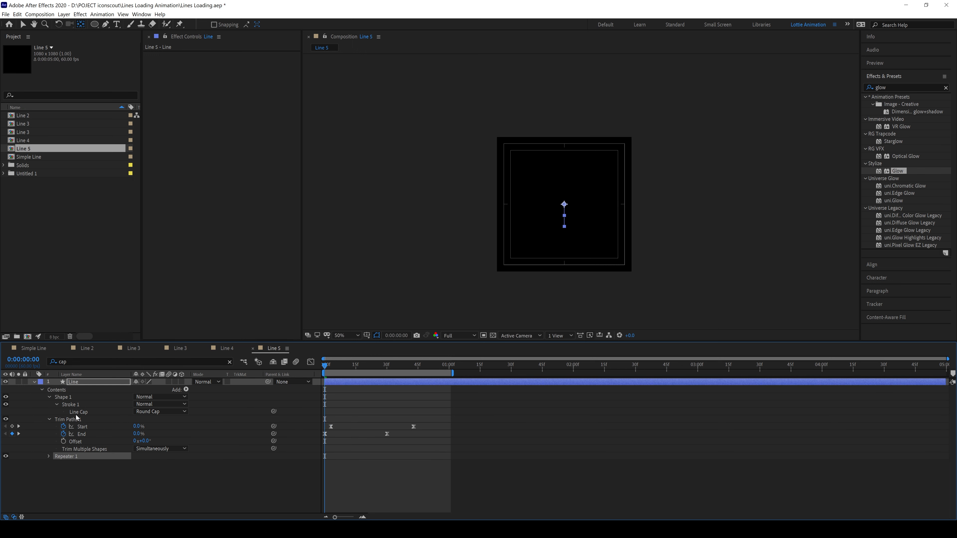
click(49, 456)
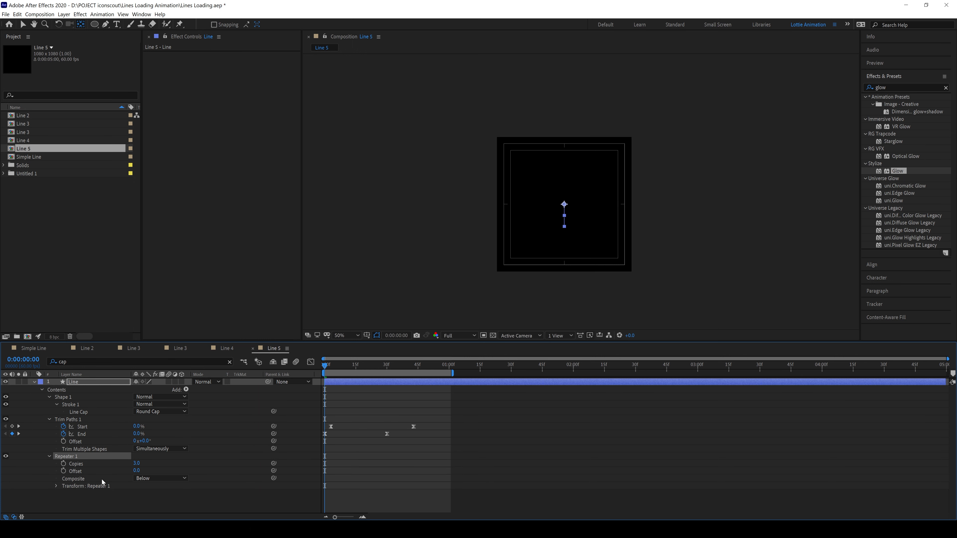
click(56, 487)
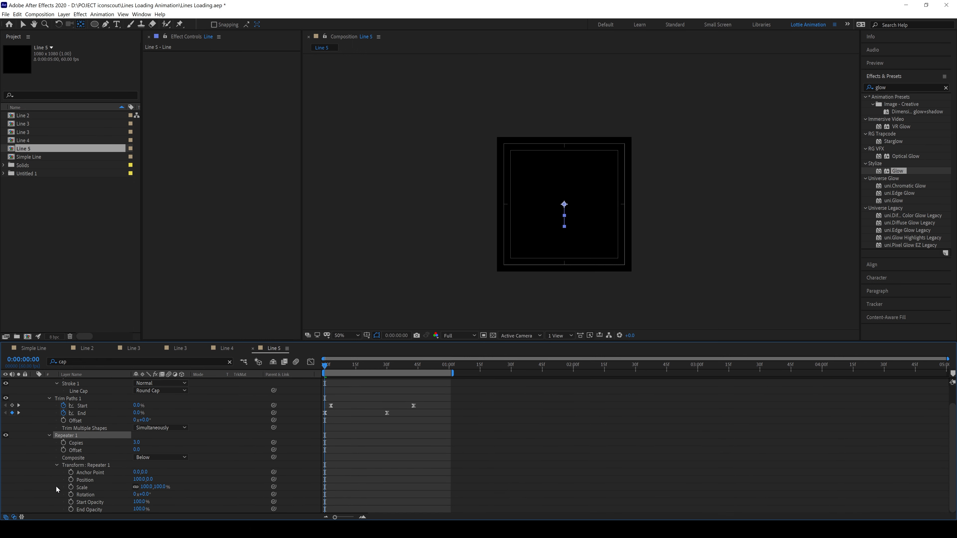
Set the Repeater's copies to 5 and check the repeated lines at several frames.
scroll(532, 235, down, 2)
scroll(529, 232, up, 4)
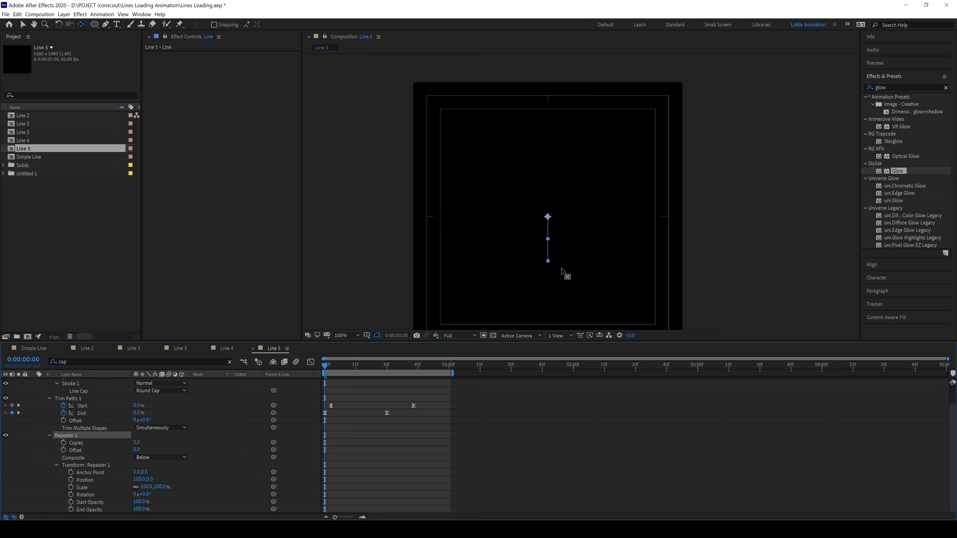
mouse_move(347, 369)
mouse_down()
mouse_move(368, 368)
mouse_move(354, 377)
mouse_up()
drag(596, 261, 575, 202)
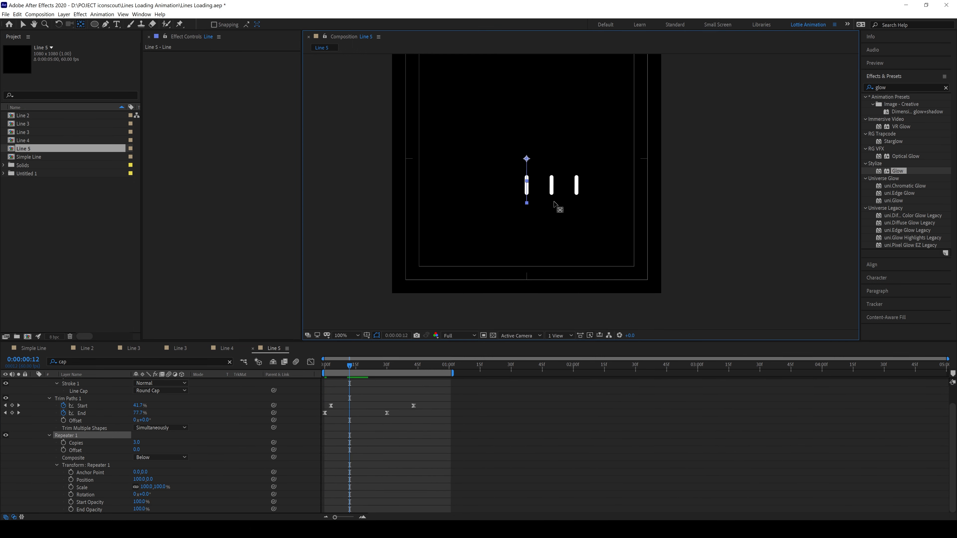
click(136, 442)
click(146, 440)
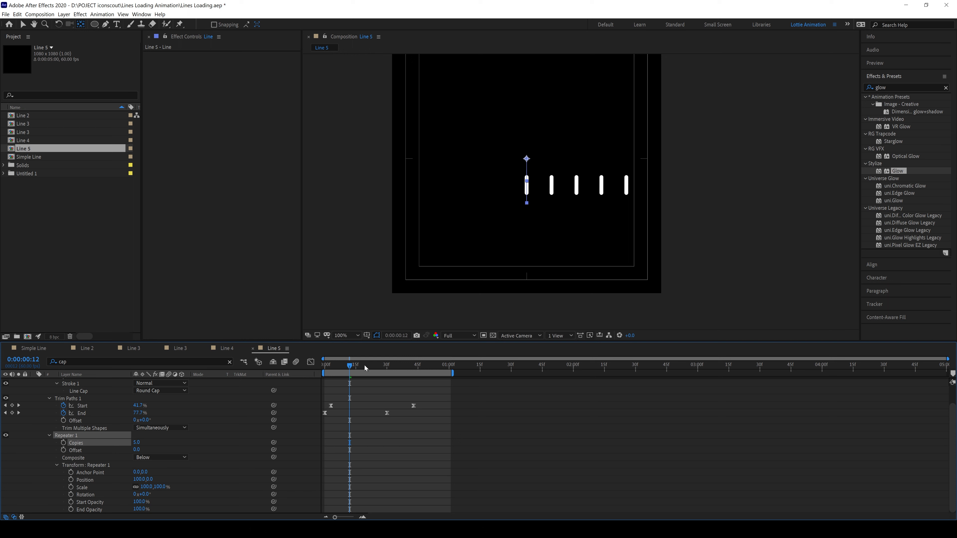
drag(364, 368, 341, 369)
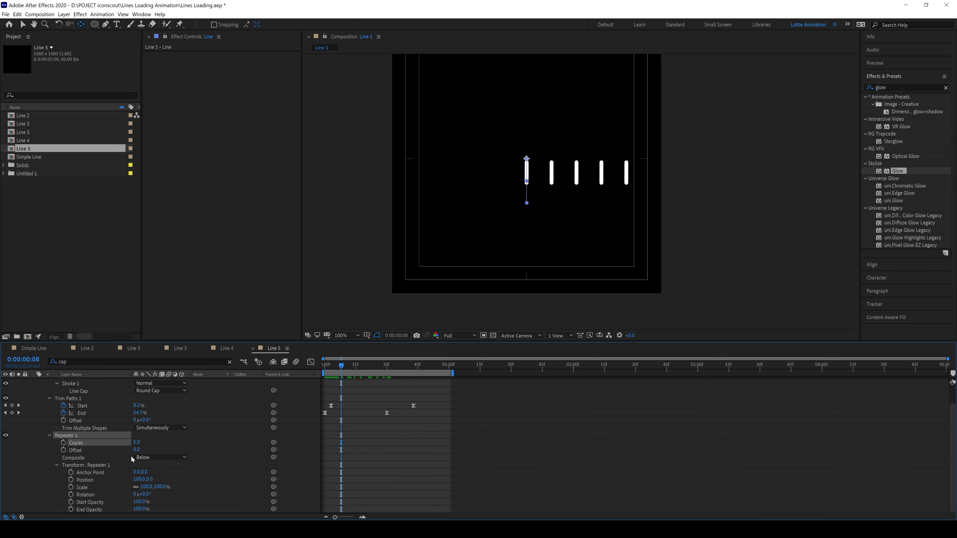
Set the Repeater's transform position to 0,0 and its rotation to 51.7°, so the copies radiate around the centre.
click(44, 460)
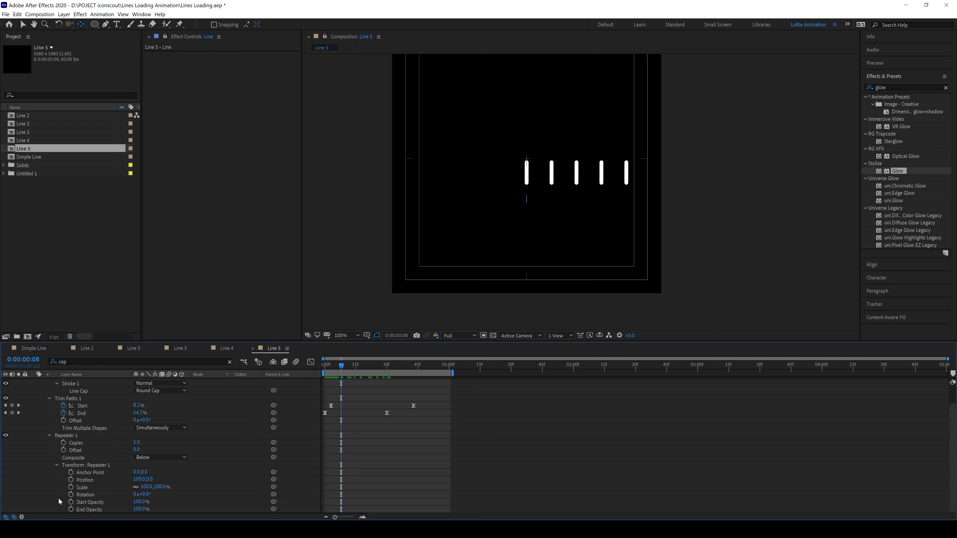
click(138, 479)
text(0)
key(Return)
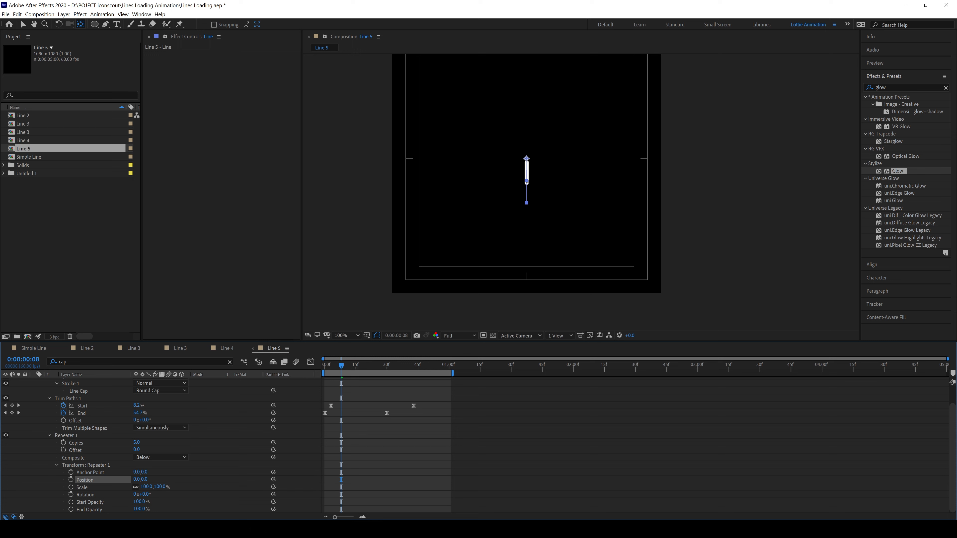
drag(143, 495, 164, 483)
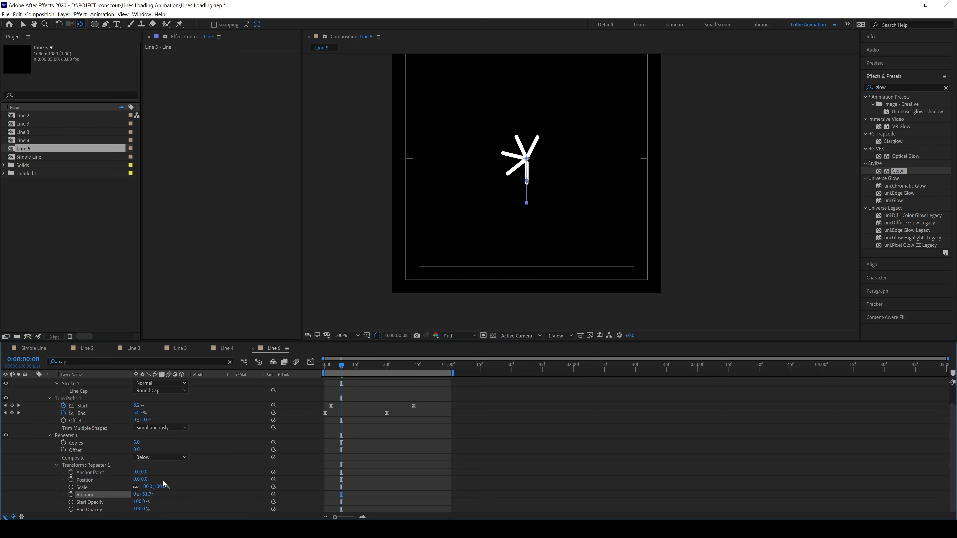
Increase the Repeater's copies to 7 to complete the circle, and preview the radial burst.
click(135, 443)
key(Return)
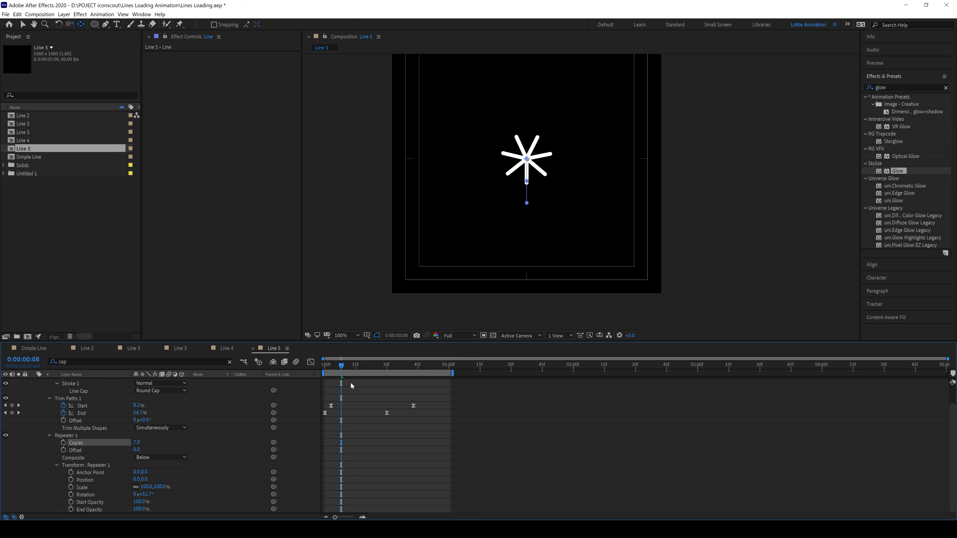
drag(342, 365, 347, 385)
key(space)
key(comma)
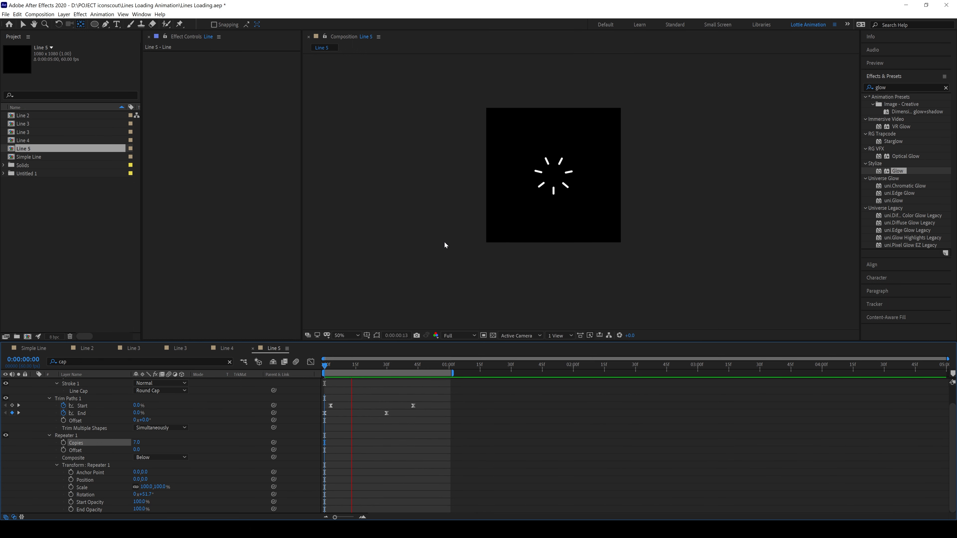
key(period)
key(space)
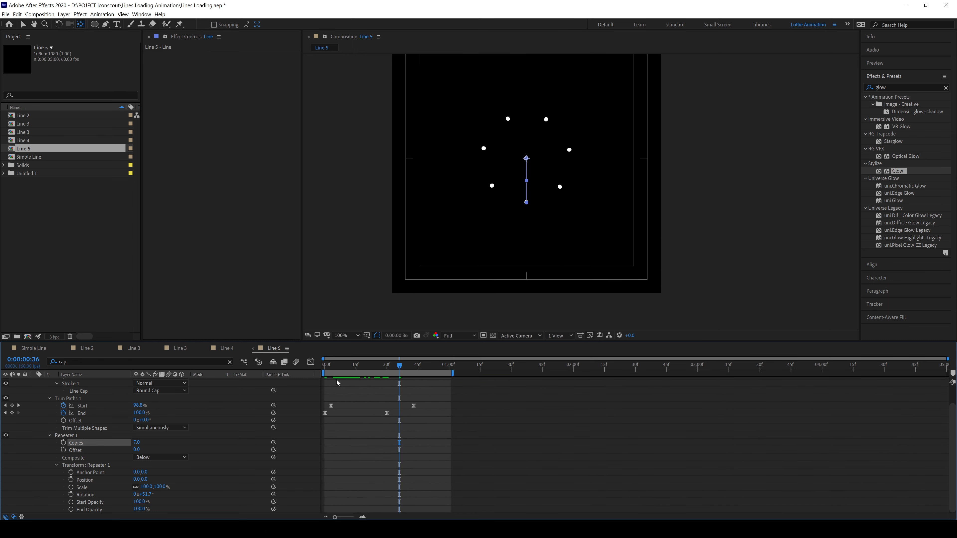
key(space)
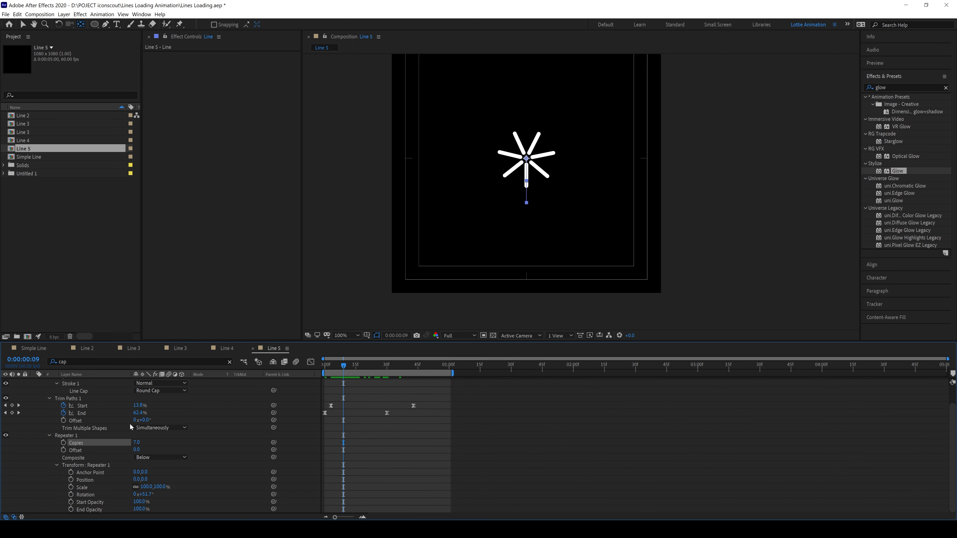
Set the Trim Paths offset to -133° and stretch the Start and End keyframes out to nearly one second.
drag(145, 421, 122, 423)
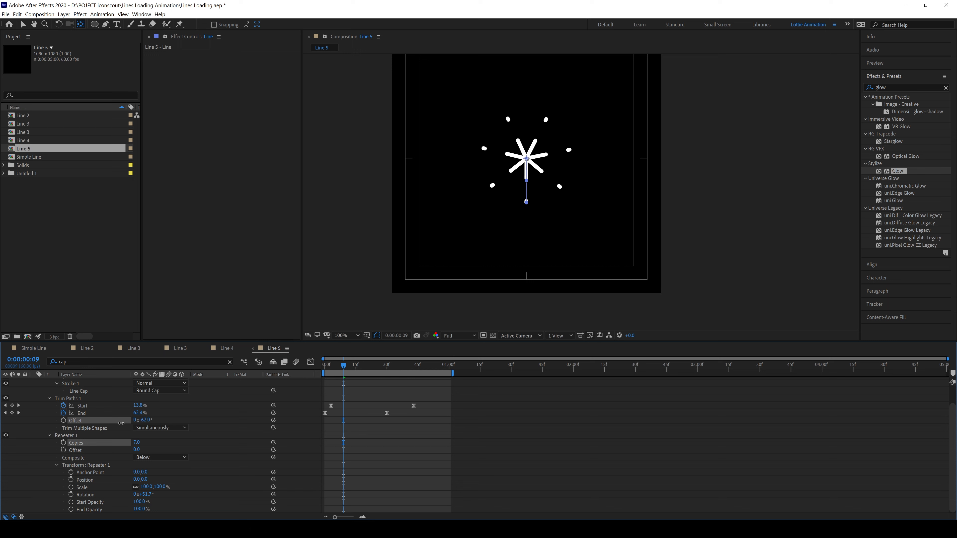
key(ctrl+z)
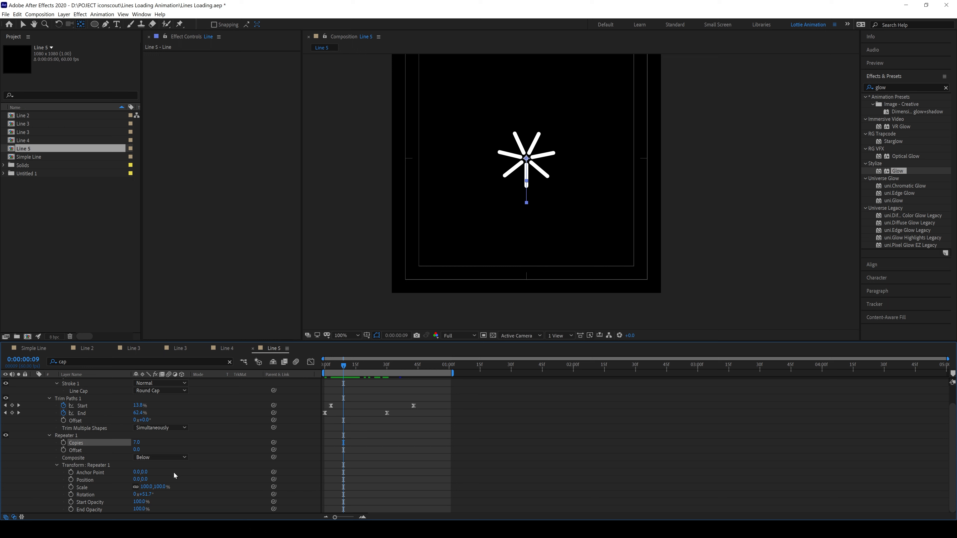
drag(145, 423, 109, 423)
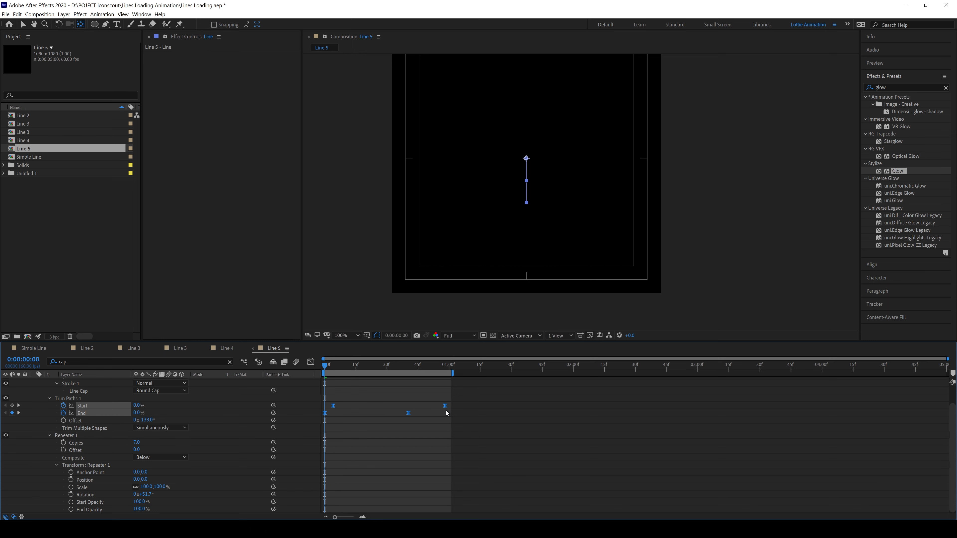
key(space)
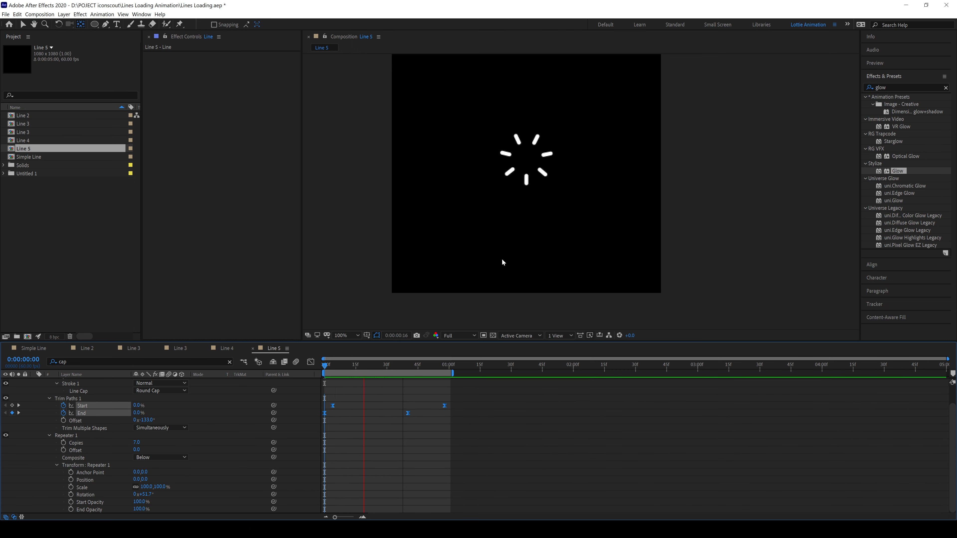
key(comma)
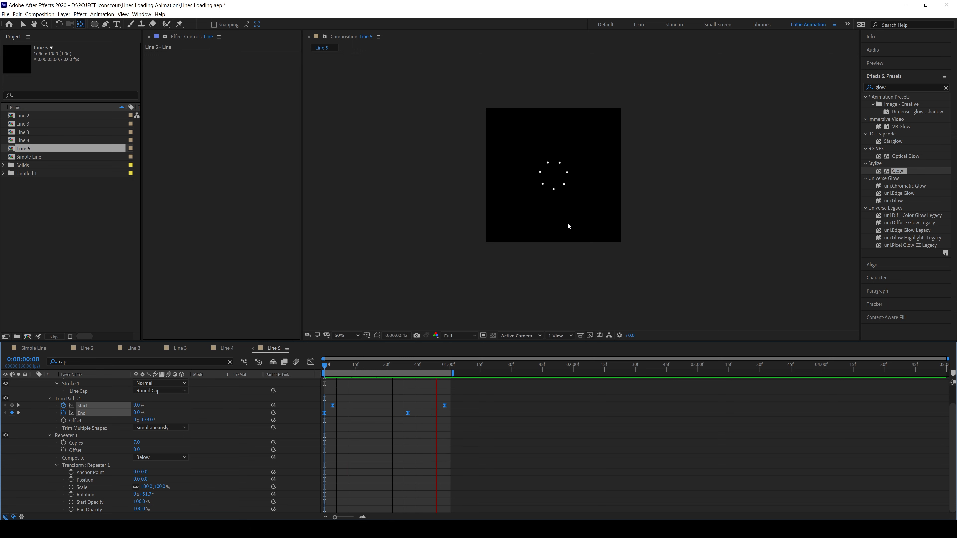
key(period)
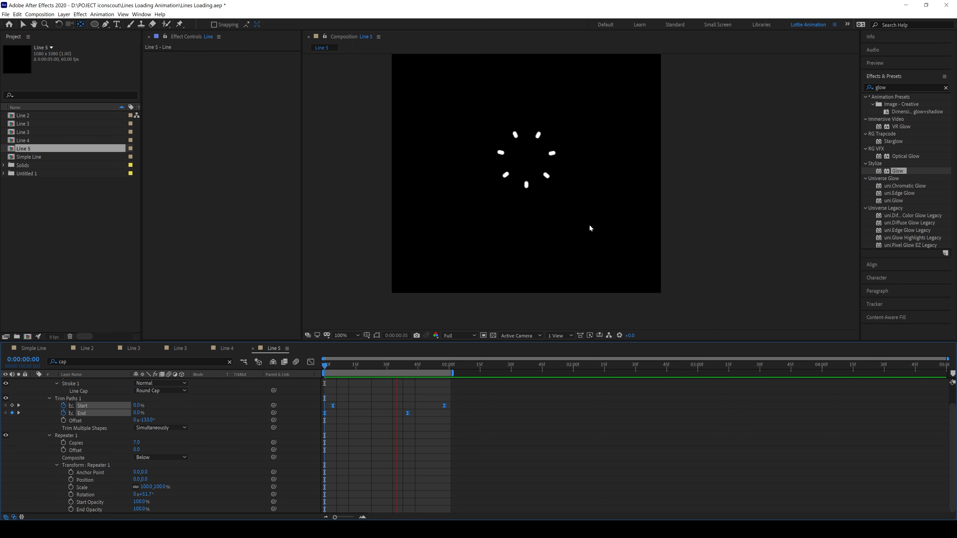
key(space)
Set the work area to run from the first frame to 0:00:00:53.
click(447, 371)
key(n)
drag(447, 365, 436, 365)
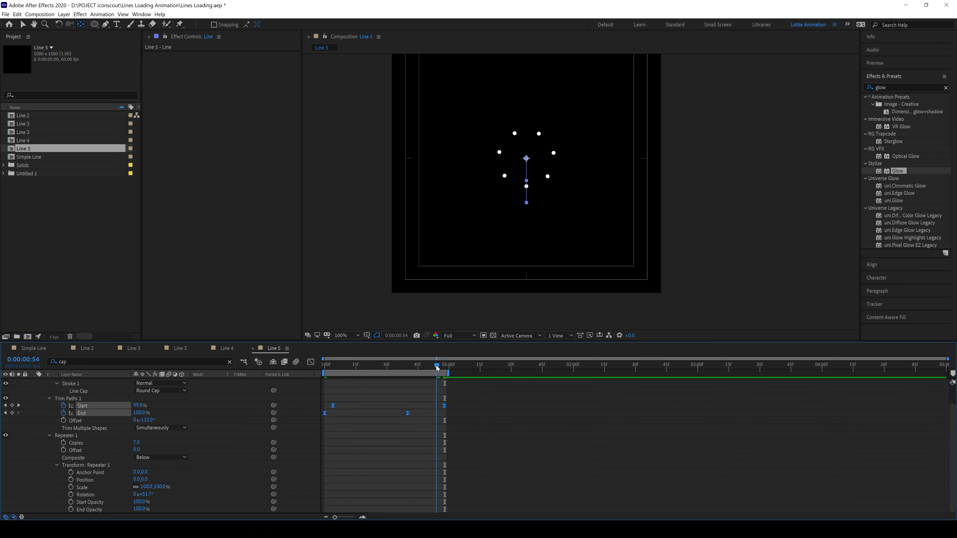
key(b)
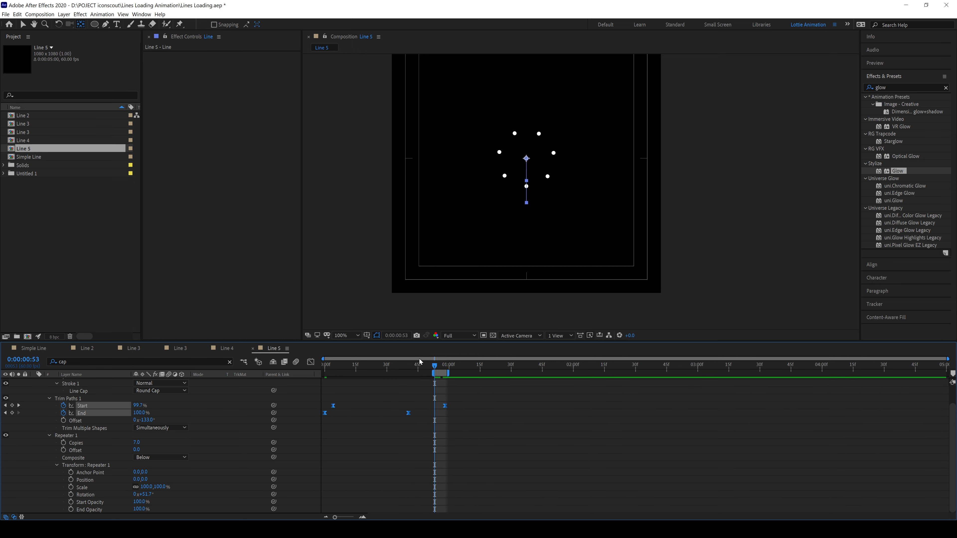
key(n)
key(Home)
key(b)
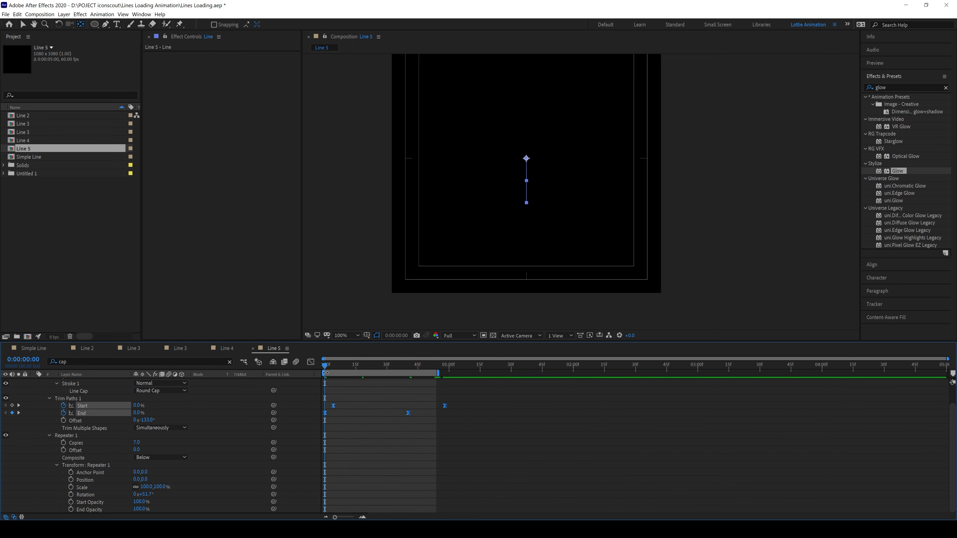